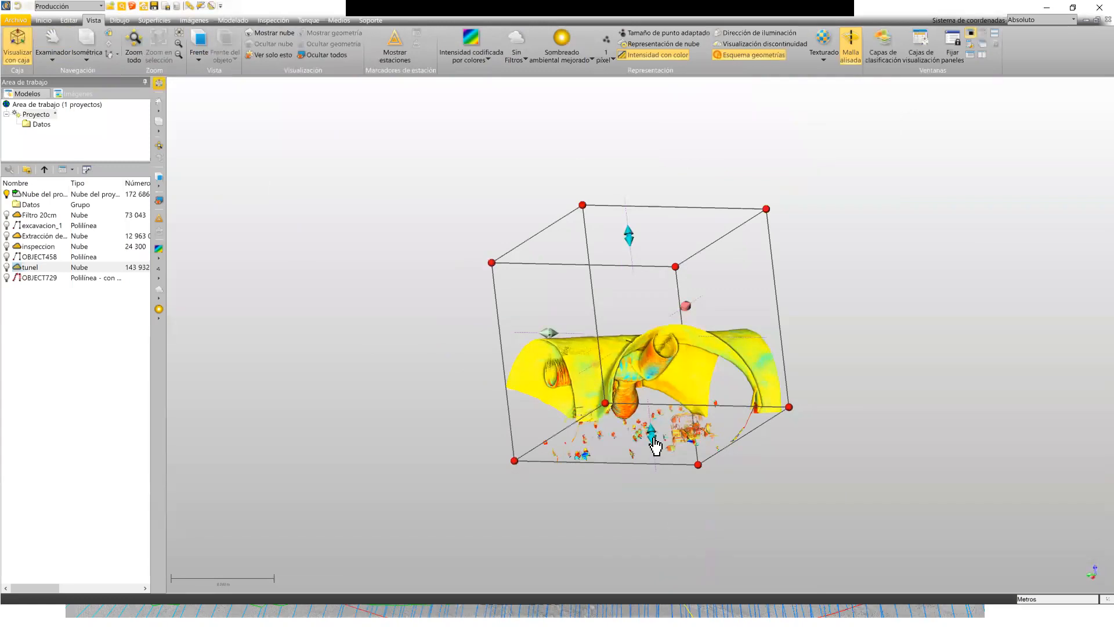
Extend the limit box below the tunnel floor, and examine the project cloud with and without the box.
left_click(567, 481)
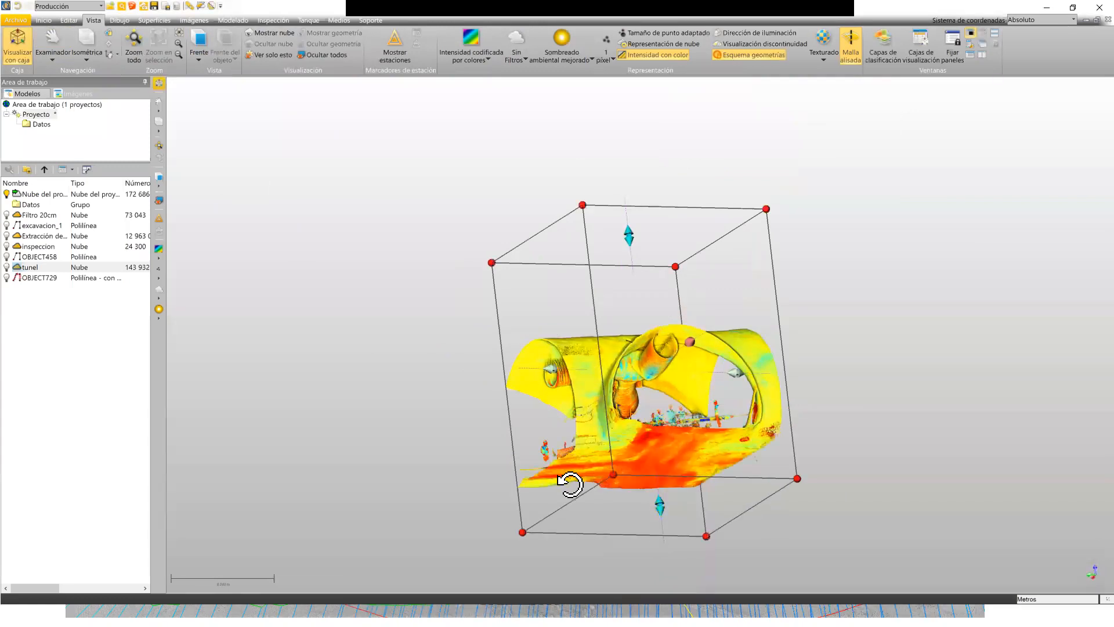
left_click_drag(662, 406, 634, 423)
scroll(630, 416, "up", 2)
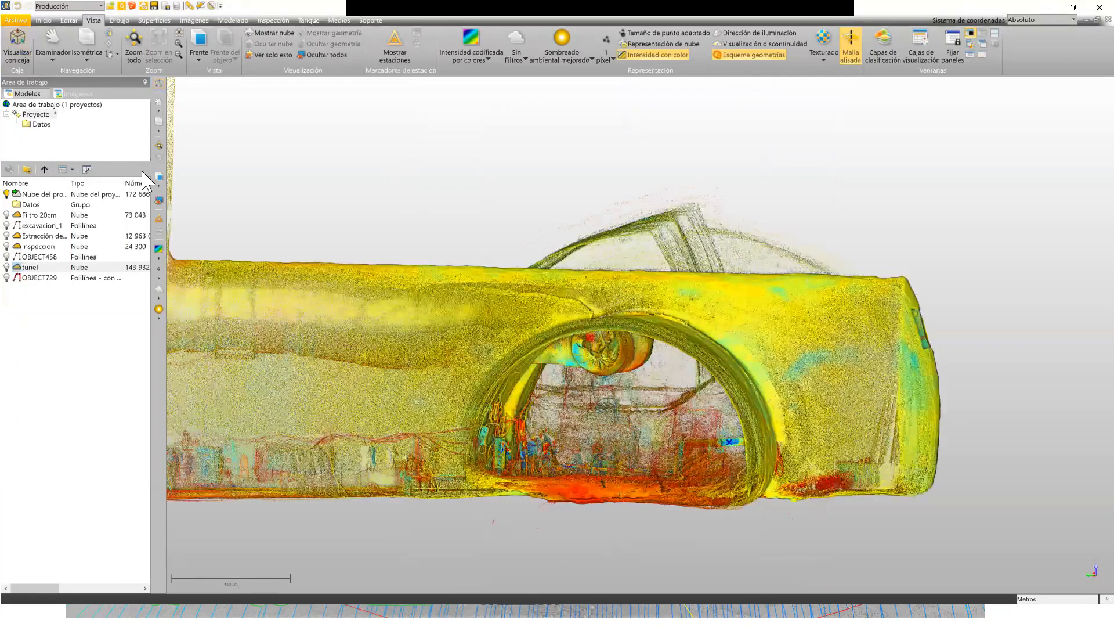
left_click_drag(917, 386, 605, 370)
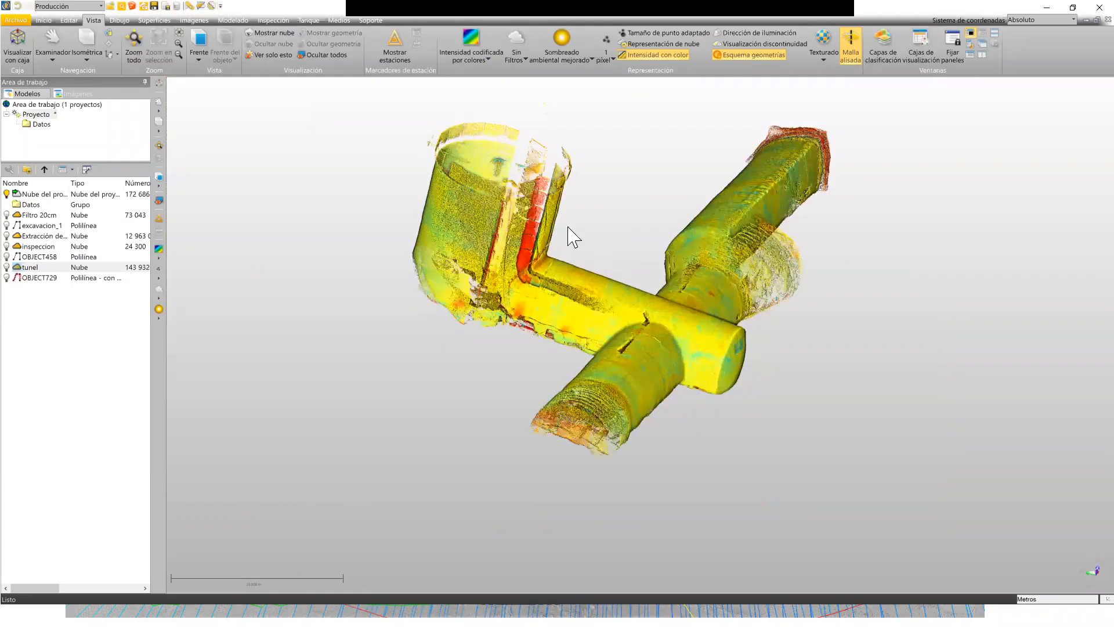
left_click_drag(577, 281, 540, 304)
scroll(560, 280, "down", 5)
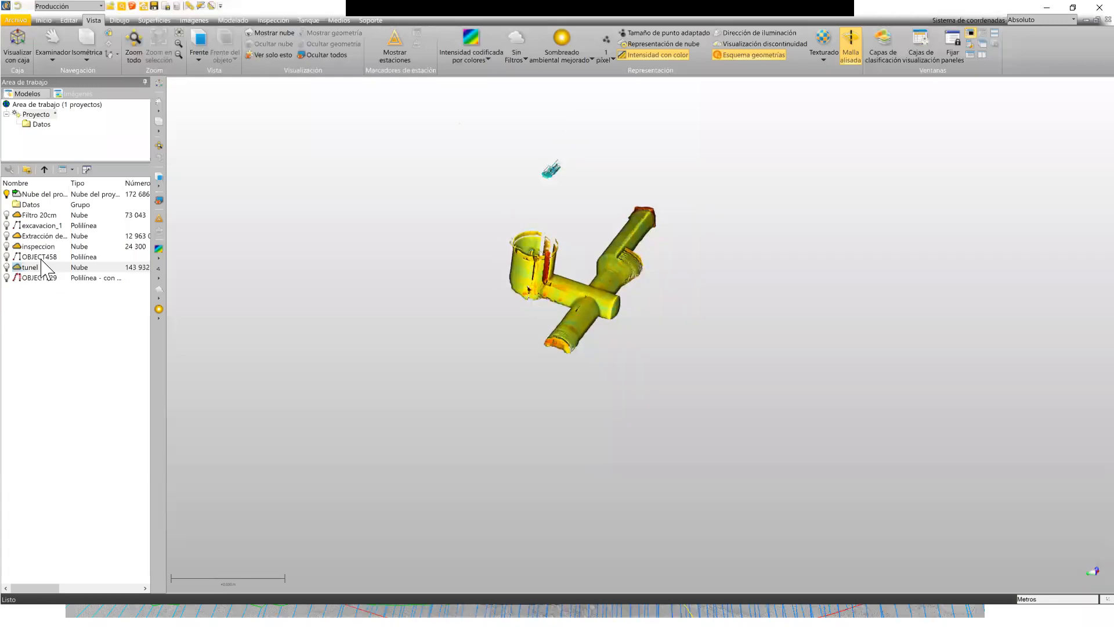
Show the OBJECT729 trajectory polyline together with the project cloud.
left_click(7, 277)
left_click_drag(602, 246, 577, 319)
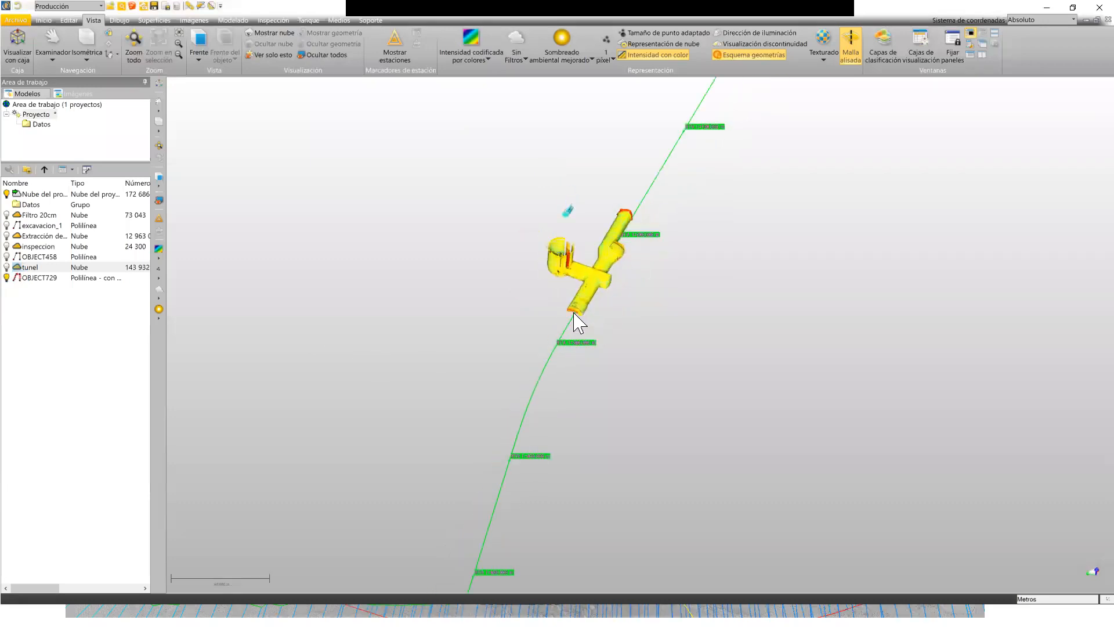
scroll(574, 316, "up", 3)
scroll(623, 221, "up", 2)
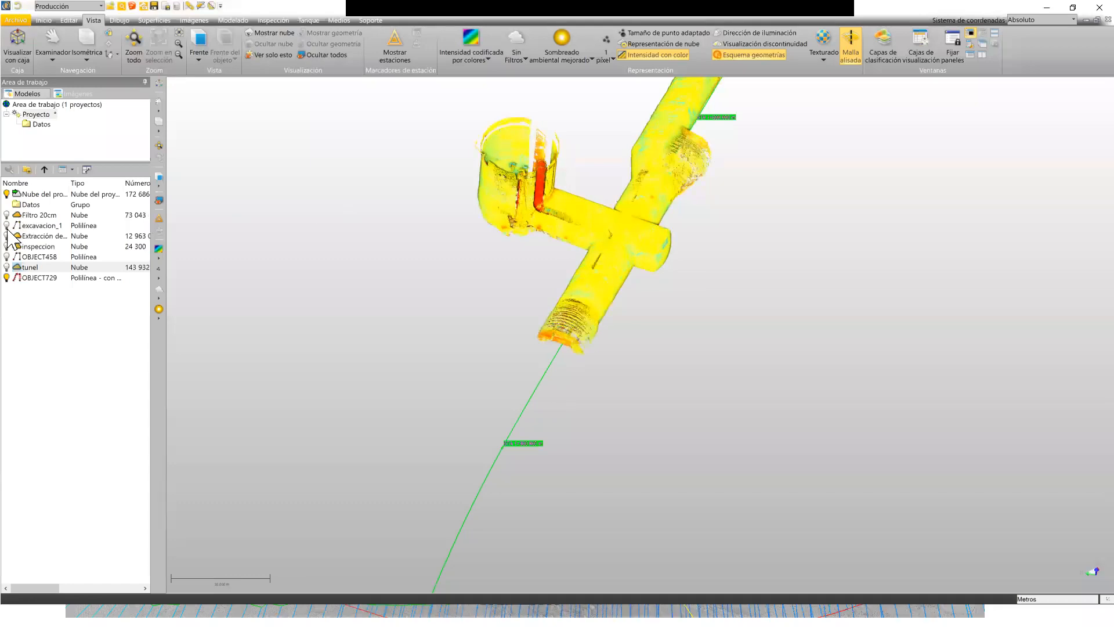
Show the excavacion_1 profile polyline and hide the project cloud, leaving only the profile and trajectory displayed.
scroll(601, 225, "up", 3)
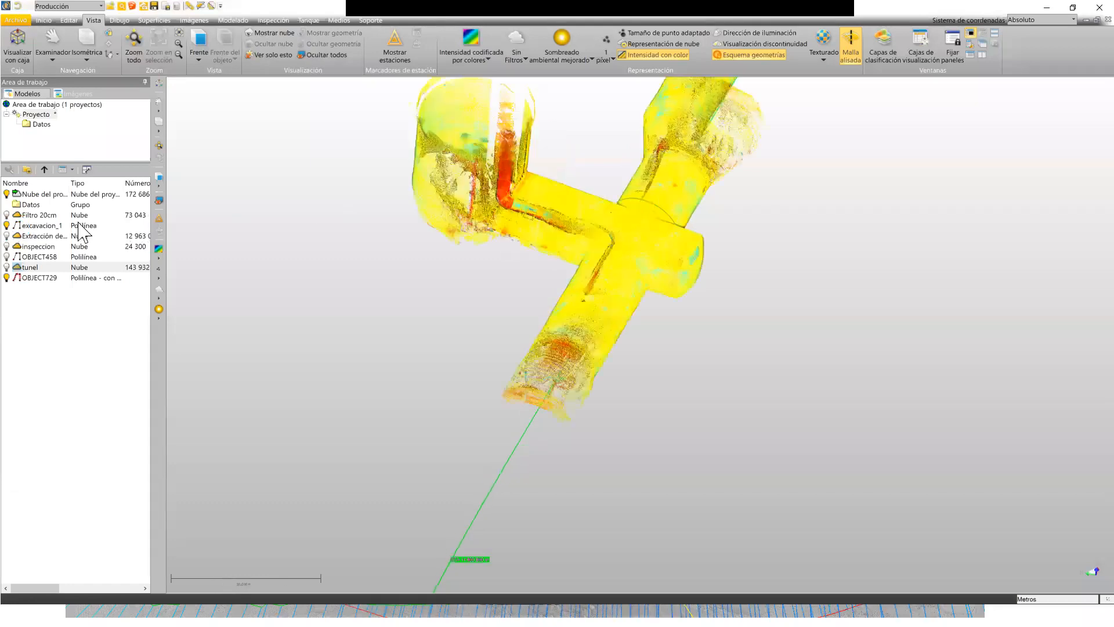
left_click(8, 193)
mouse_move(634, 228)
left_mouse_down()
mouse_move(641, 237)
mouse_move(629, 190)
mouse_move(637, 169)
mouse_move(652, 204)
mouse_move(641, 227)
left_mouse_up()
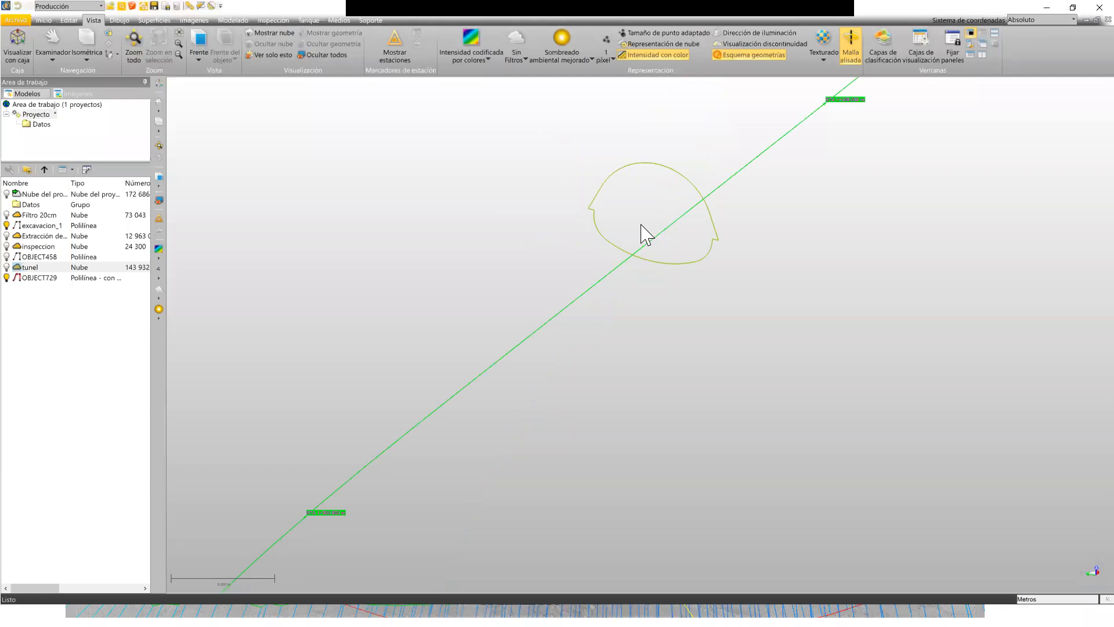
scroll(644, 232, "down", 3)
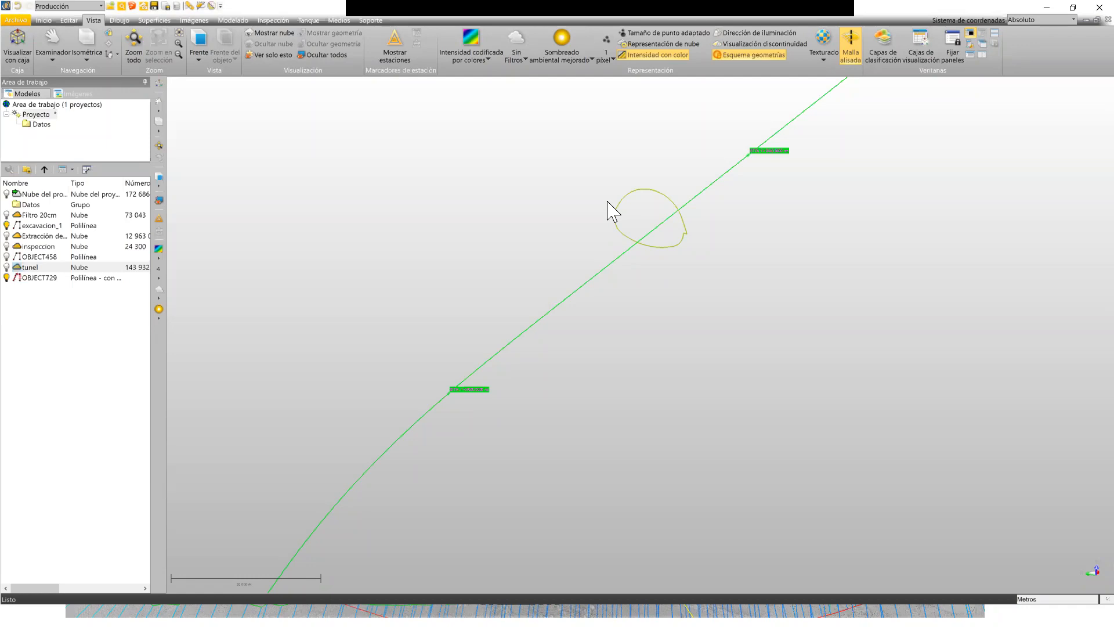
left_click_drag(601, 246, 726, 319)
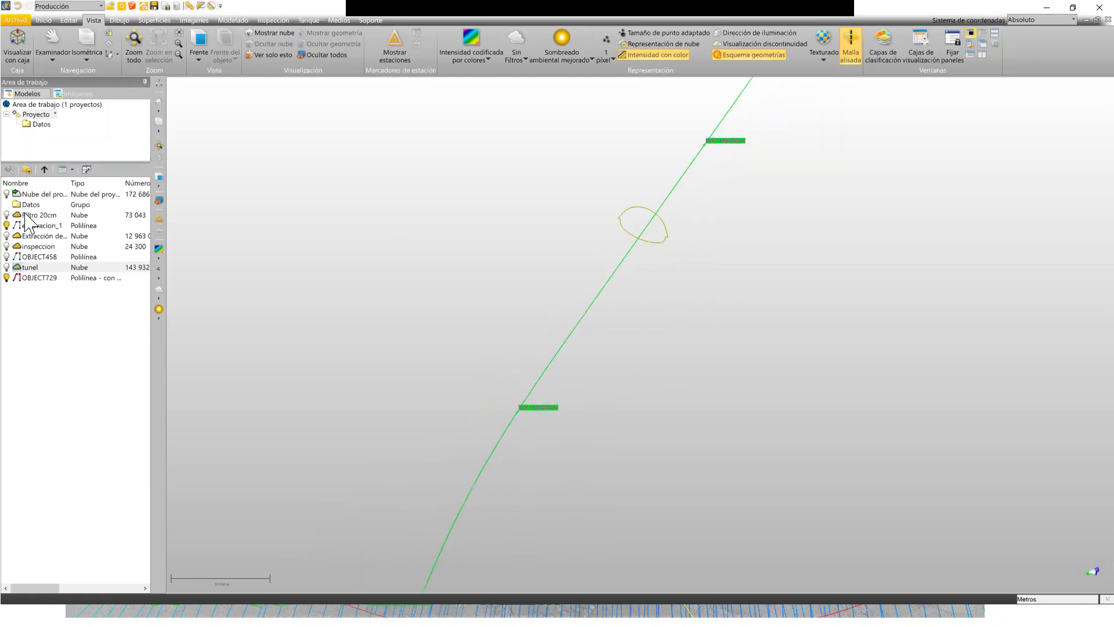
Show the Filtro 20cm cloud and clip the display with the limit box around the profile.
left_click(6, 215)
left_click_drag(557, 232, 676, 235)
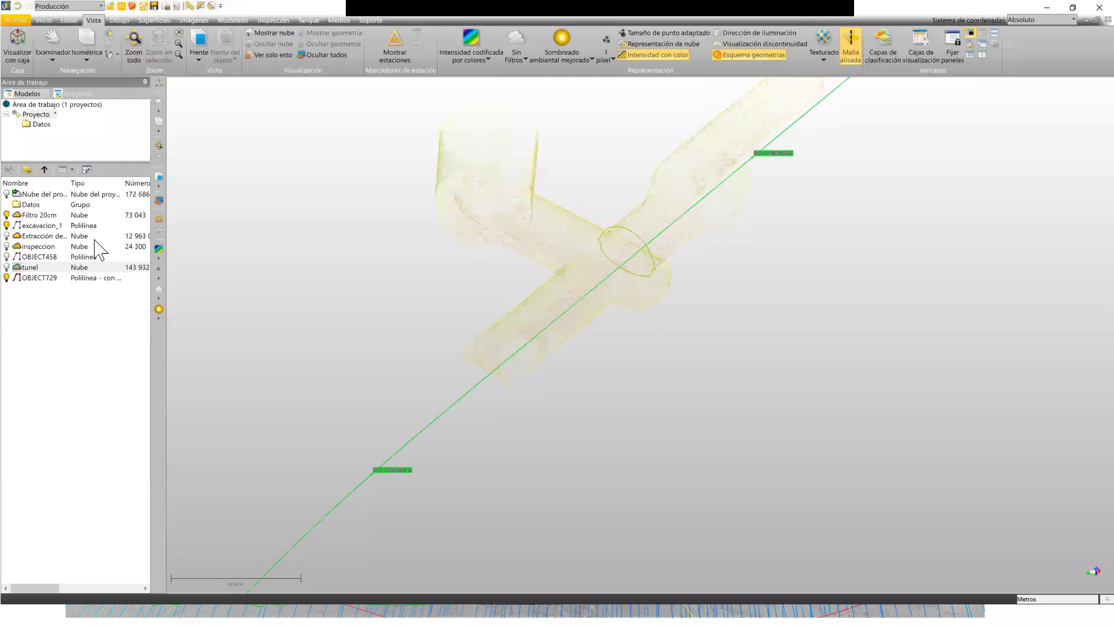
left_click(18, 40)
left_click_drag(684, 312, 770, 311)
Increase the point size to 3 pixels and examine the filtered cloud against the tunnel profile.
left_click(159, 270)
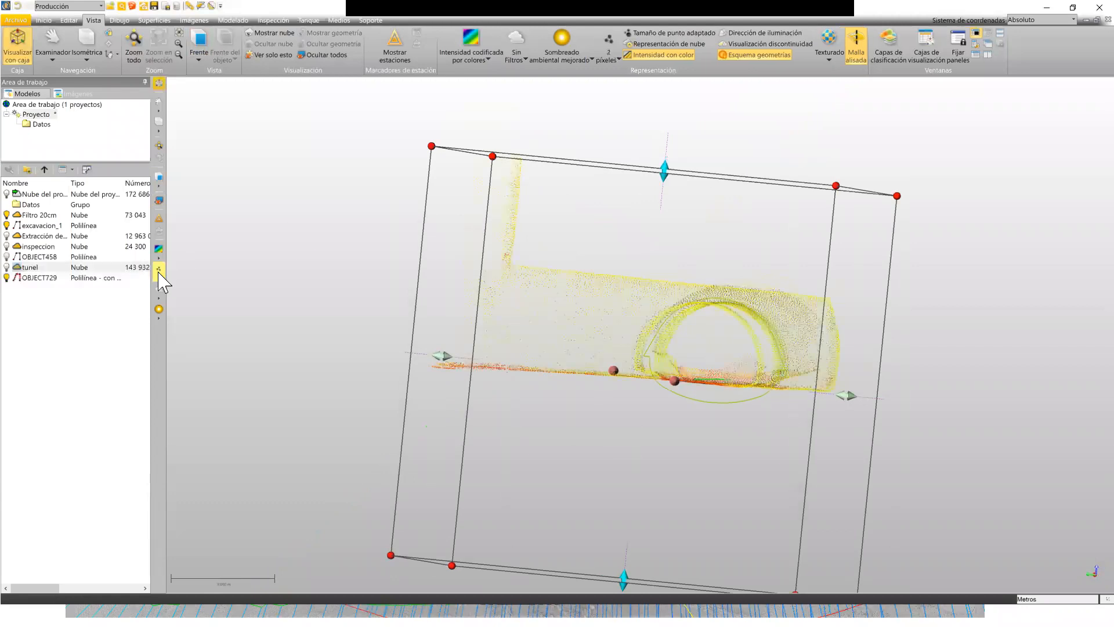
left_click(159, 270)
left_click_drag(682, 359, 619, 420)
scroll(727, 362, "up", 3)
scroll(622, 357, "up", 3)
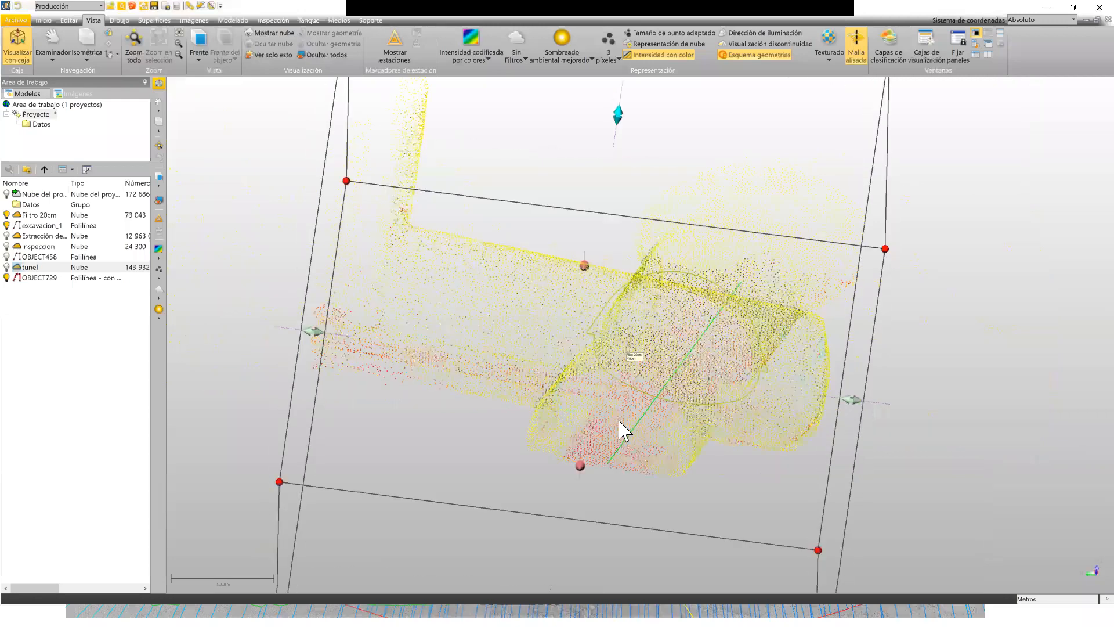
scroll(619, 422, "down", 5)
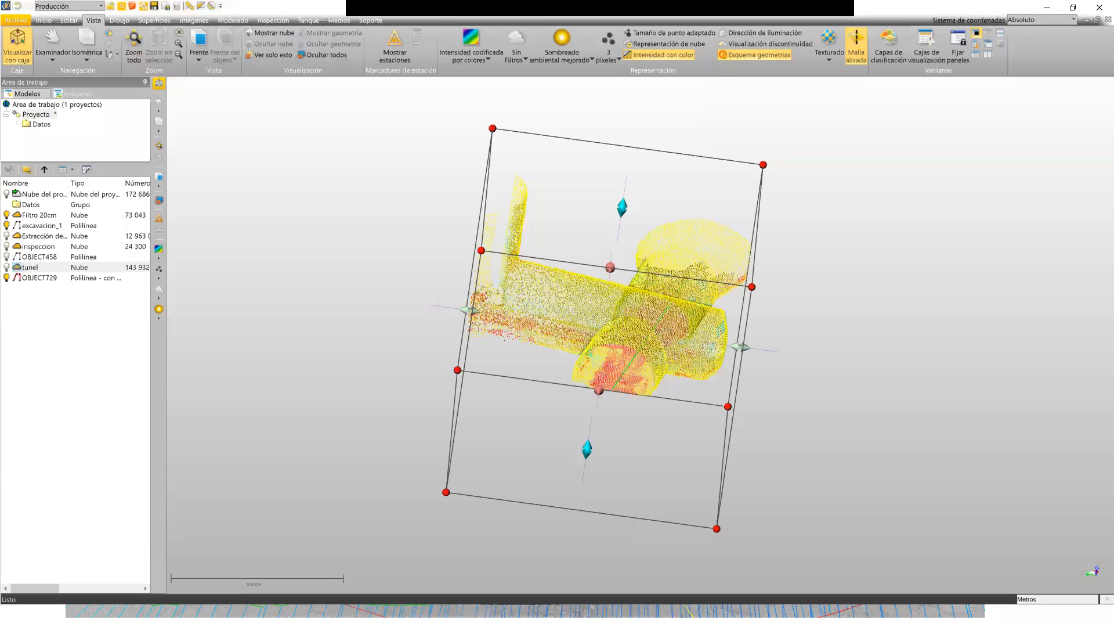
Turn off the limit box and view the complete Filtro 20cm cloud along the trajectory.
left_click(17, 46)
scroll(572, 304, "down", 3)
left_click_drag(573, 304, 491, 390)
left_click_drag(752, 232, 664, 280)
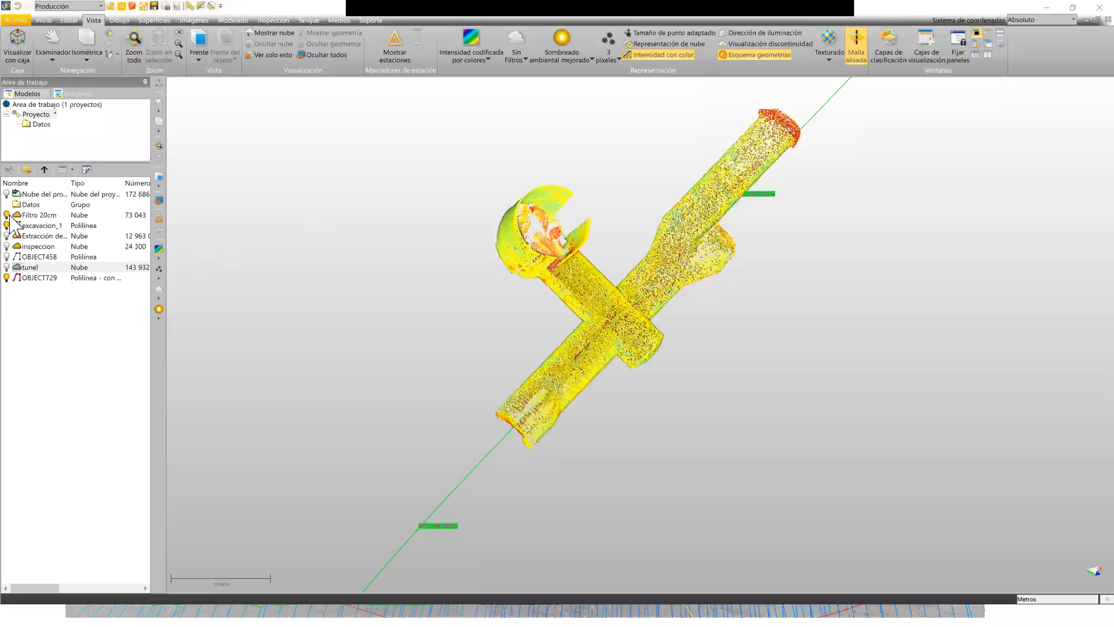
left_click_drag(599, 301, 522, 283)
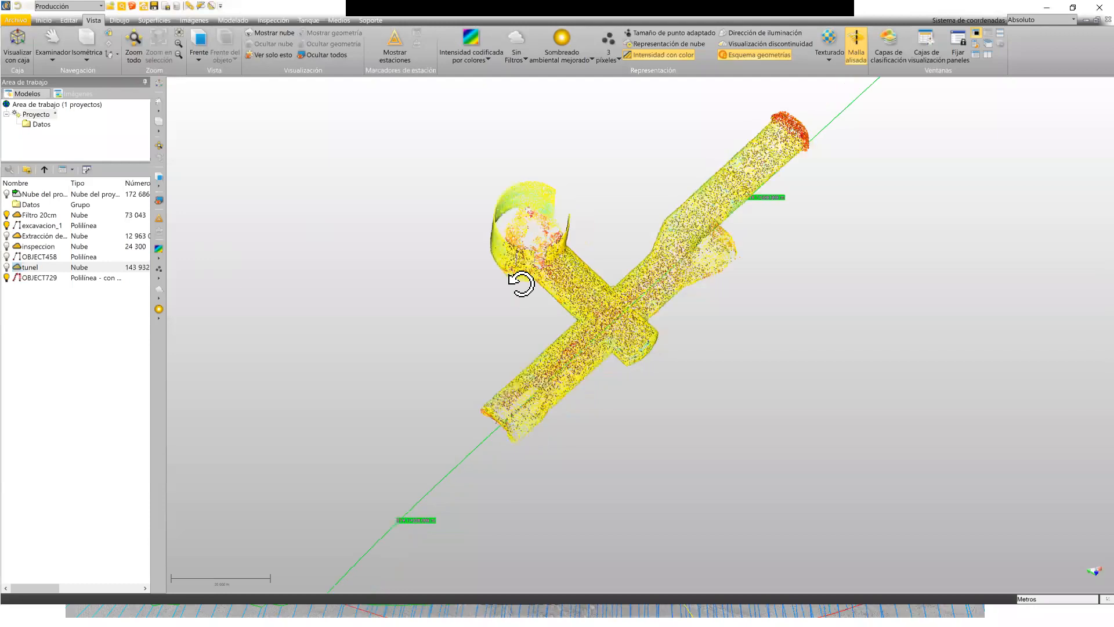
Hide the Filtro 20cm cloud and show the inspeccion cloud in its place.
left_click(6, 215)
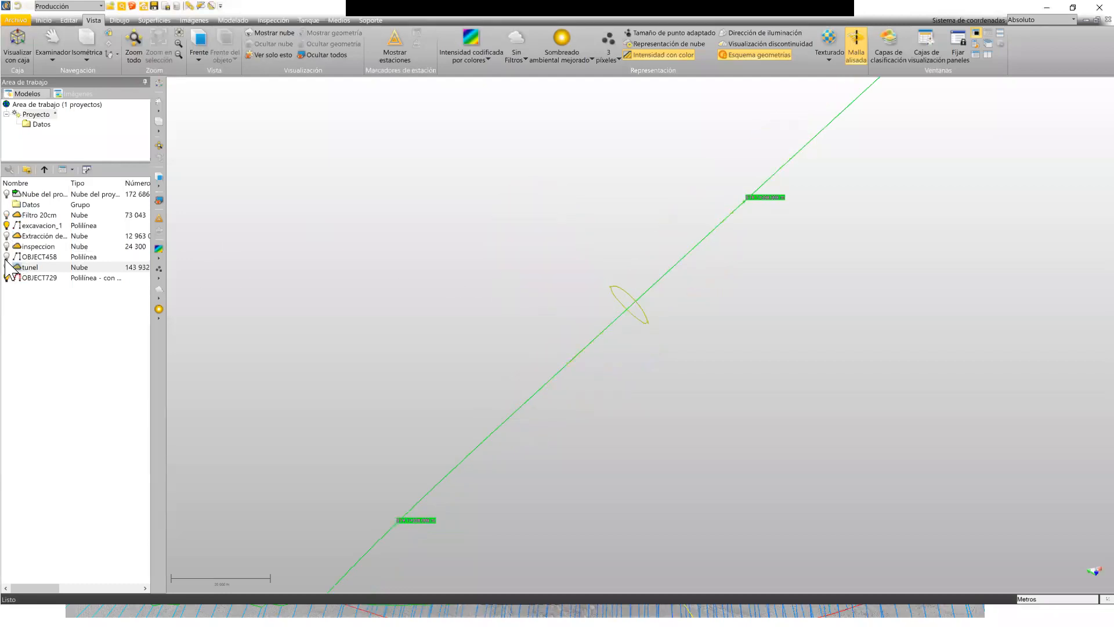
left_click(6, 239)
left_click_drag(621, 318, 541, 289)
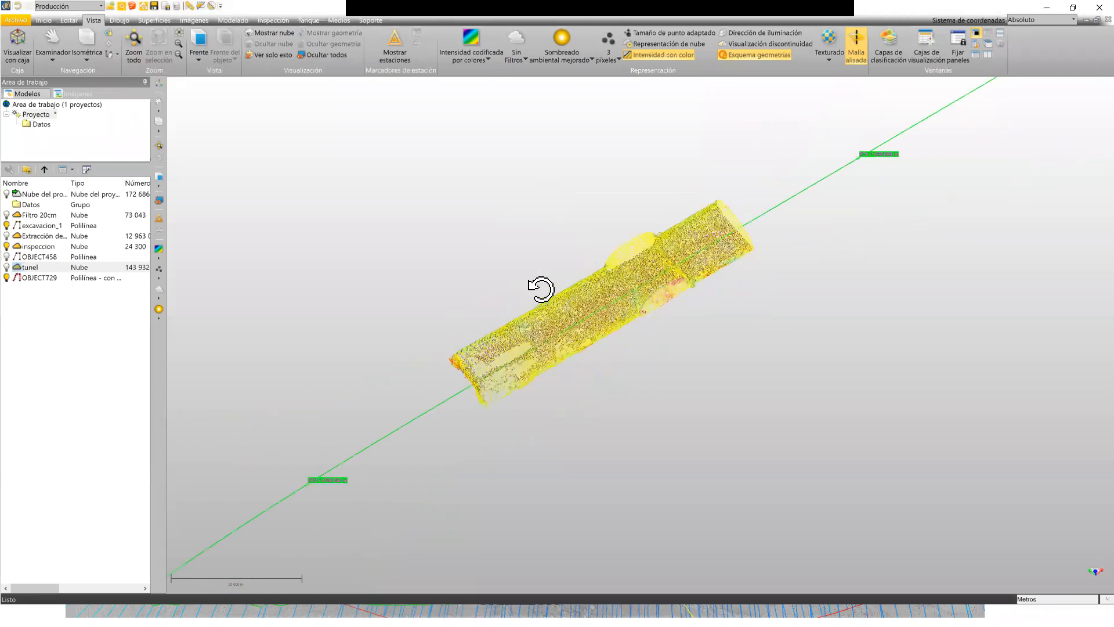
Select OBJECT729, excavacion_1 and the inspeccion cloud together, and start a surface-to-model inspection with them.
left_click(34, 278)
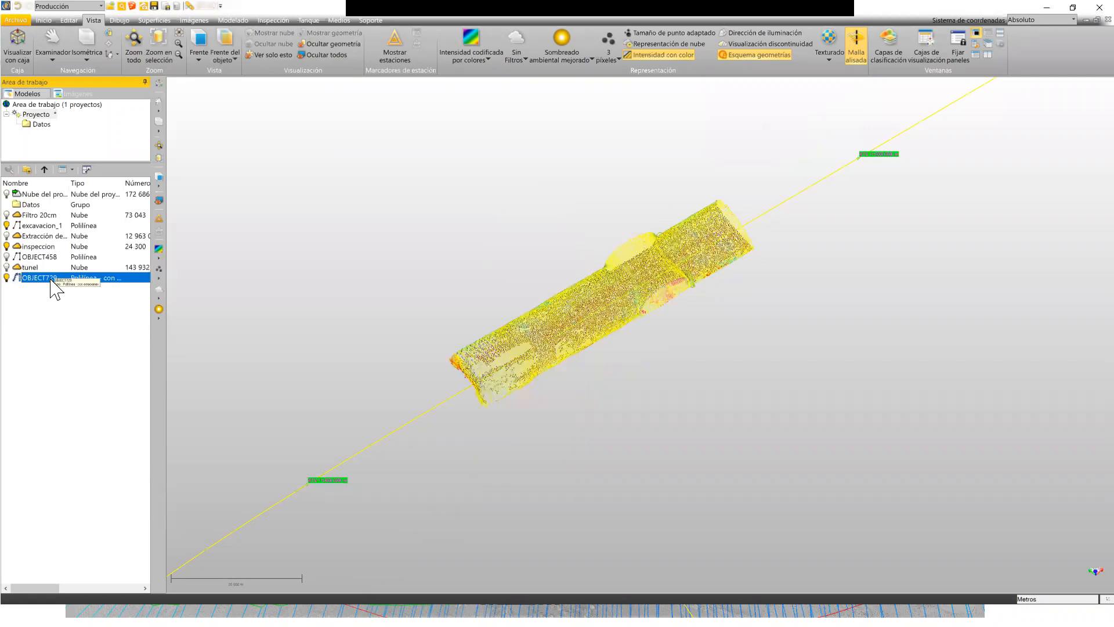
left_click(43, 225, "ctrl")
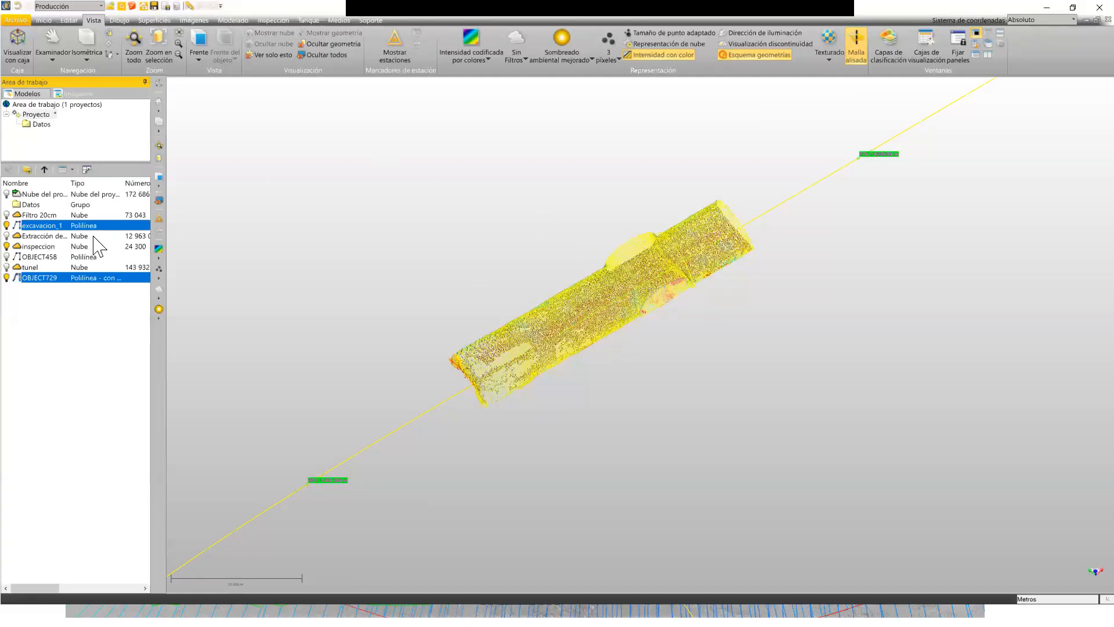
left_click(48, 247, "ctrl")
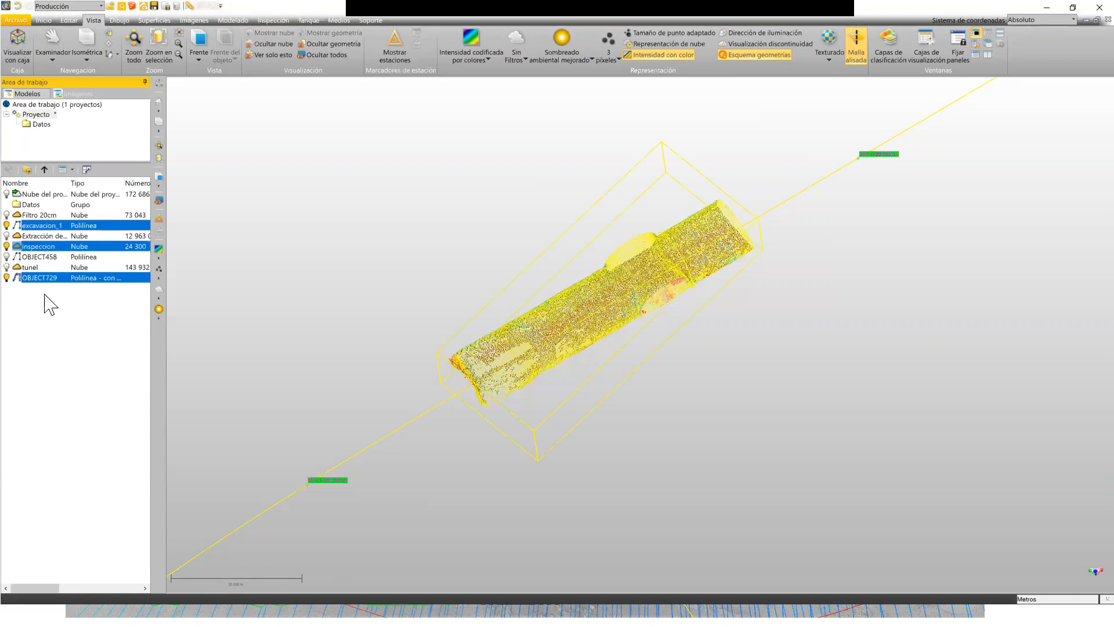
left_click(597, 290)
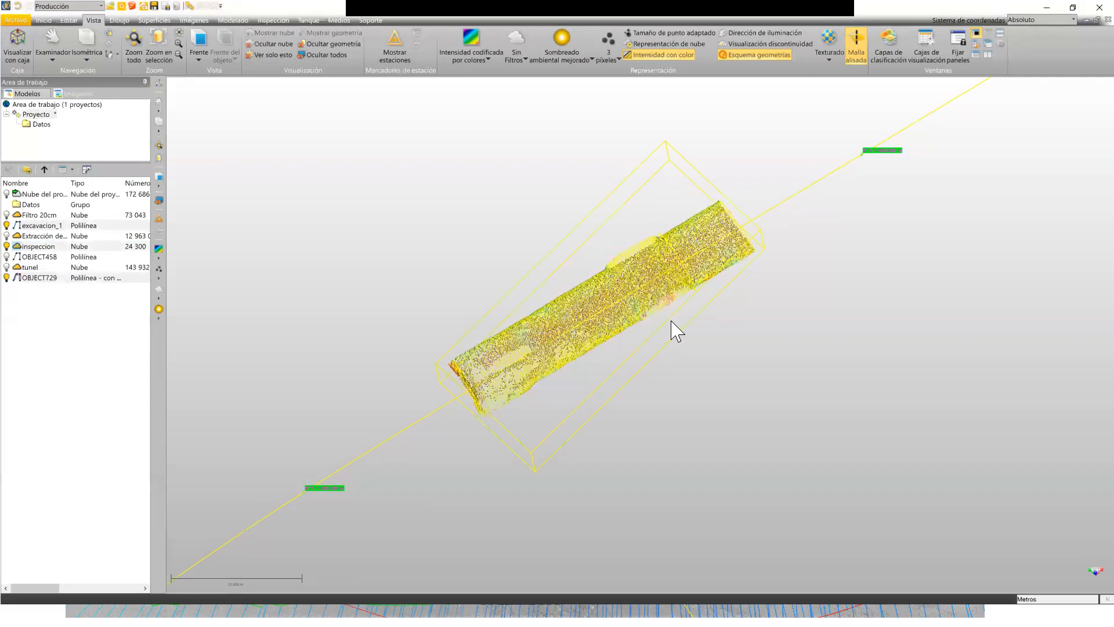
scroll(642, 294, "up", 5)
scroll(650, 221, "down", 5)
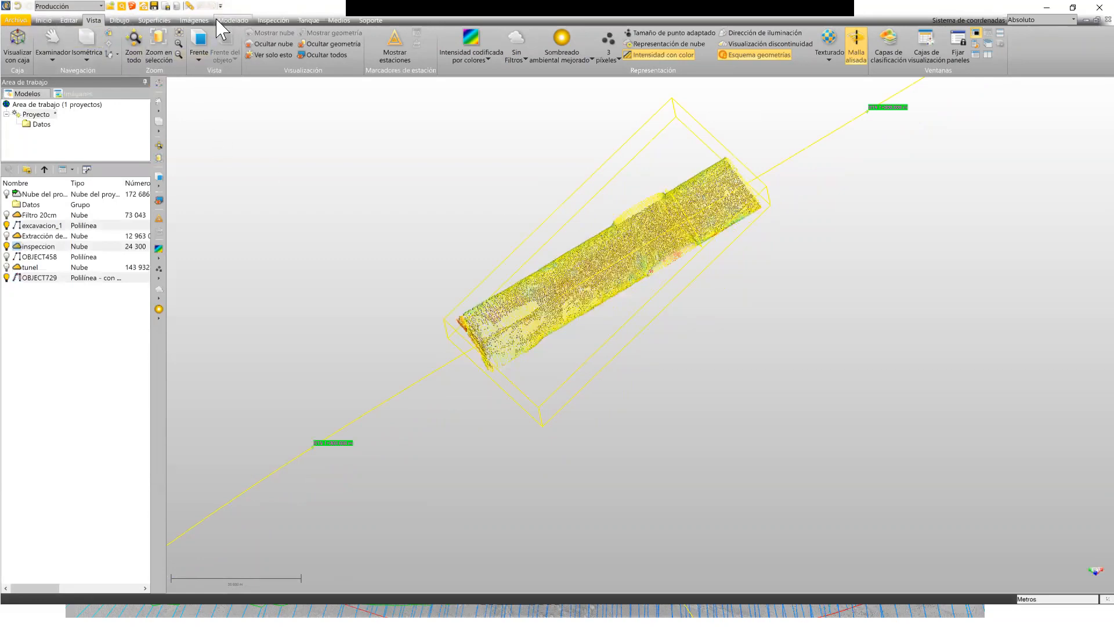
left_click(272, 21)
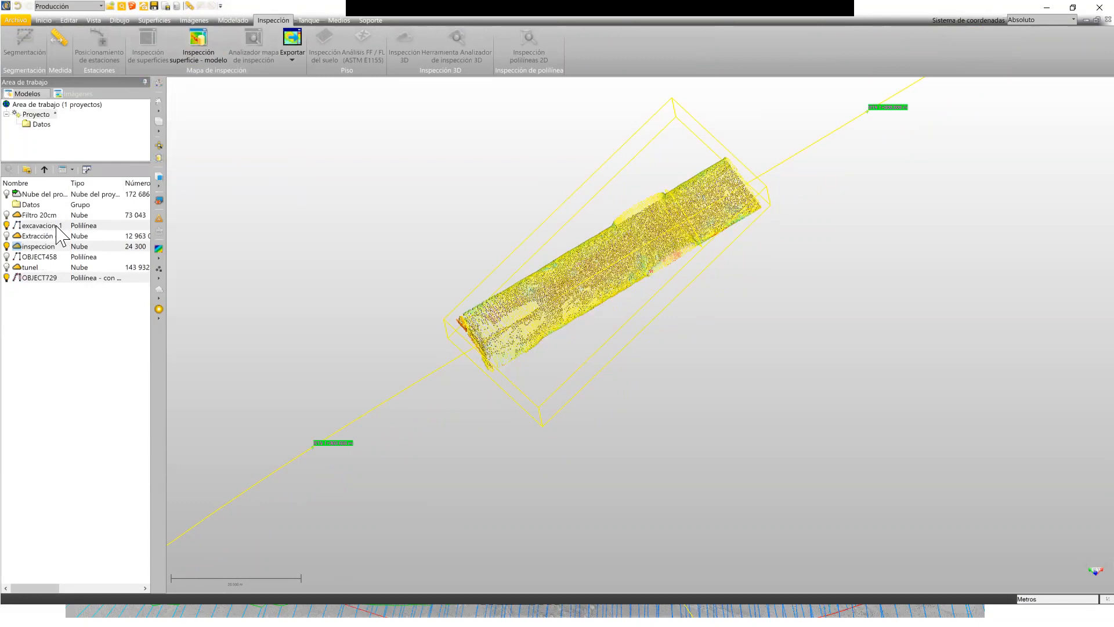
left_click(197, 58)
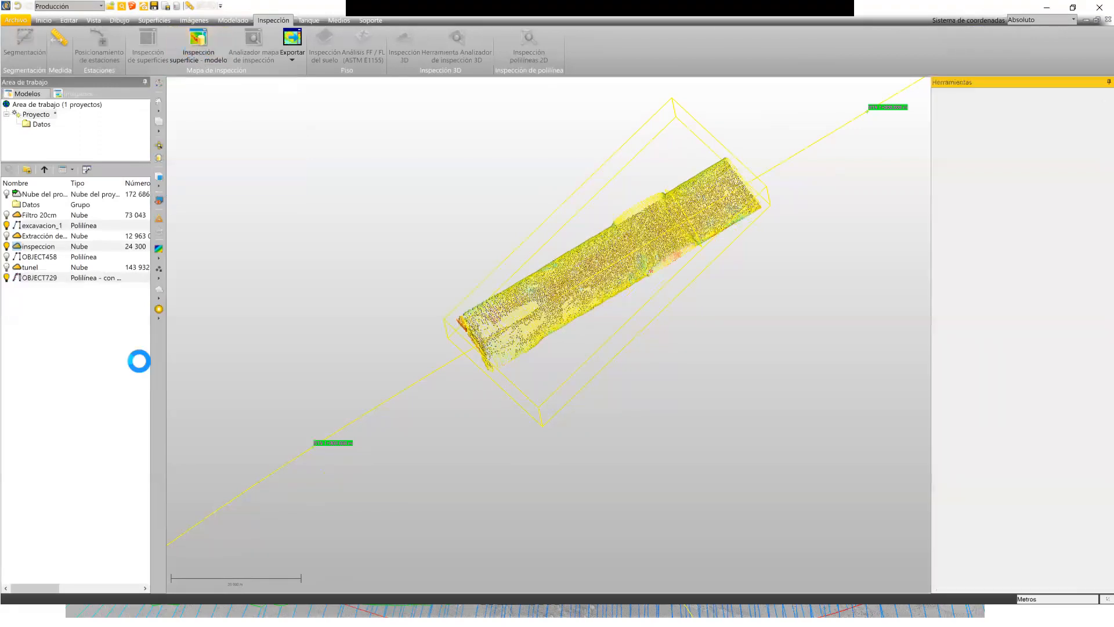
Examine how the tunnel model swept along the trajectory fits the inspeccion cloud.
scroll(580, 210, "down", 4)
left_click_drag(582, 211, 638, 225)
left_click_drag(528, 328, 577, 341)
scroll(552, 291, "up", 5)
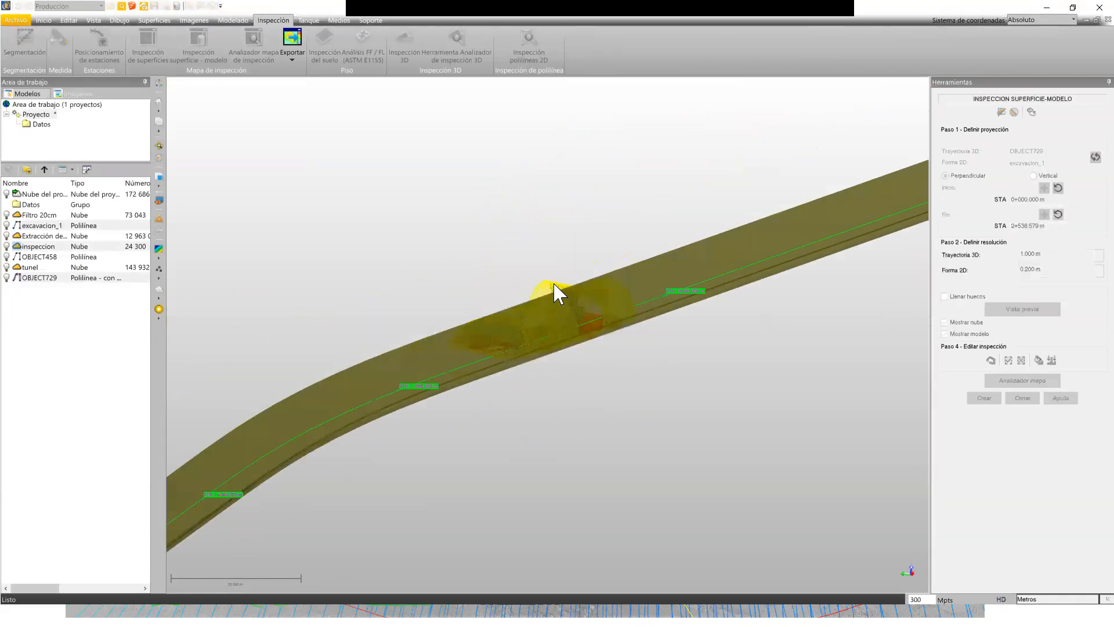
middle_click_drag(604, 320, 572, 266)
left_click_drag(572, 266, 577, 269)
scroll(575, 265, "up", 2)
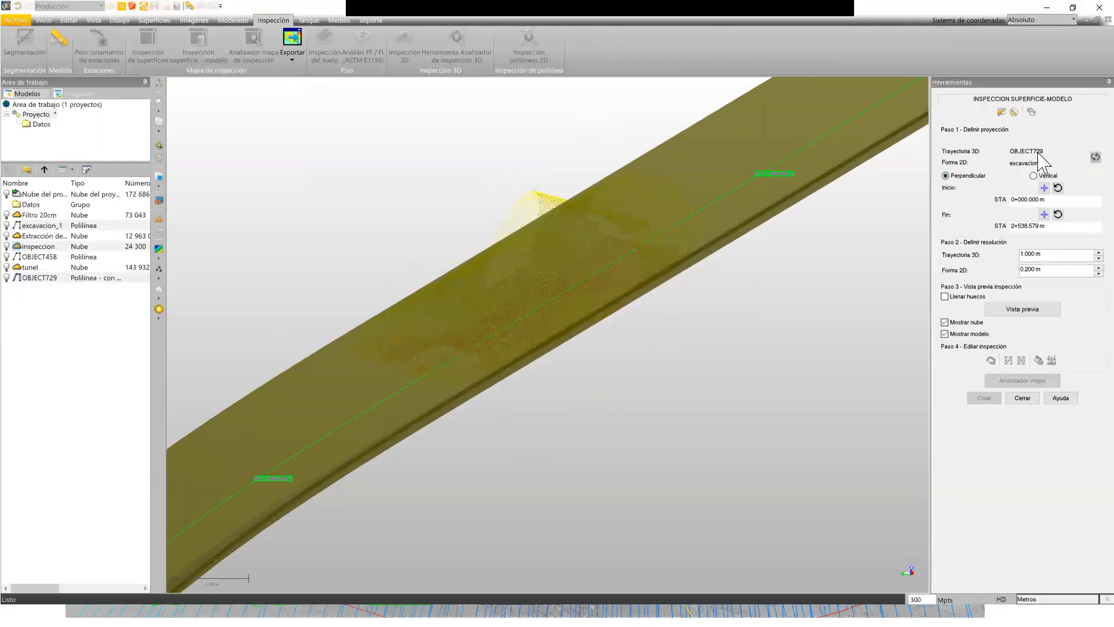
scroll(448, 238, "down", 2)
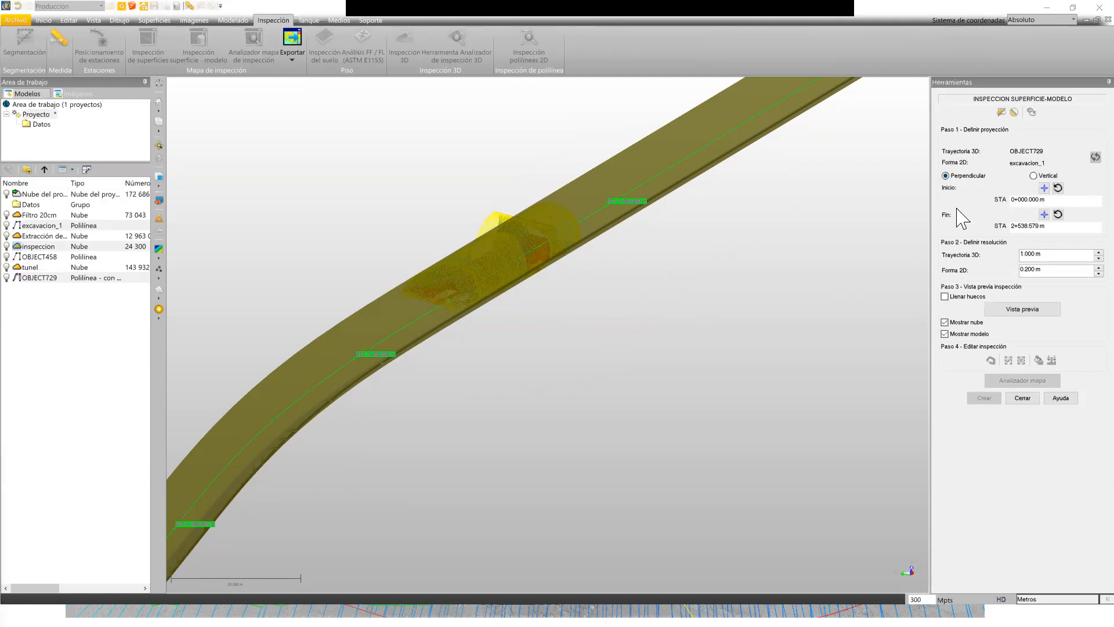
Pick the inspection's start station on the trajectory beside one end of the inspeccion cloud, at about 1+210.152 m.
scroll(734, 248, "down", 5)
left_click_drag(734, 248, 704, 318)
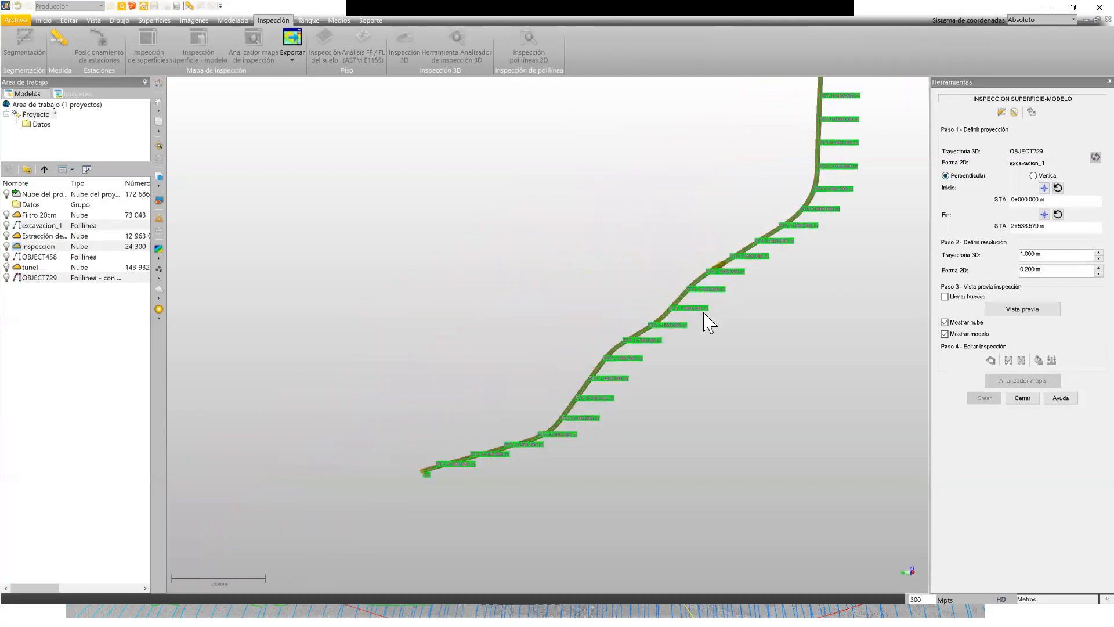
scroll(816, 246, "up", 6)
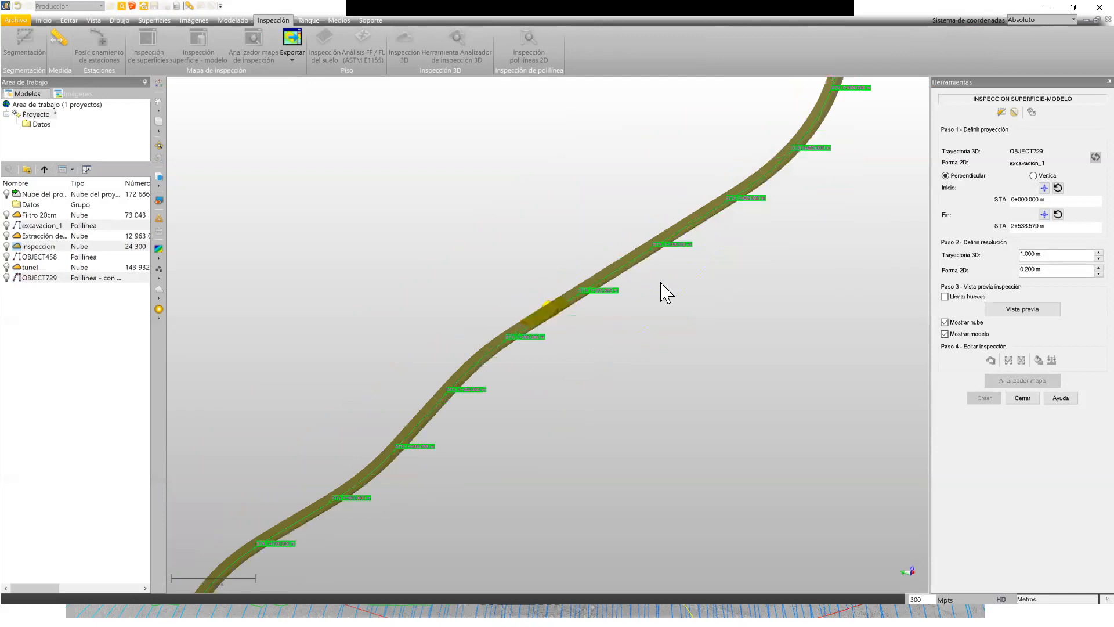
left_click(1044, 187)
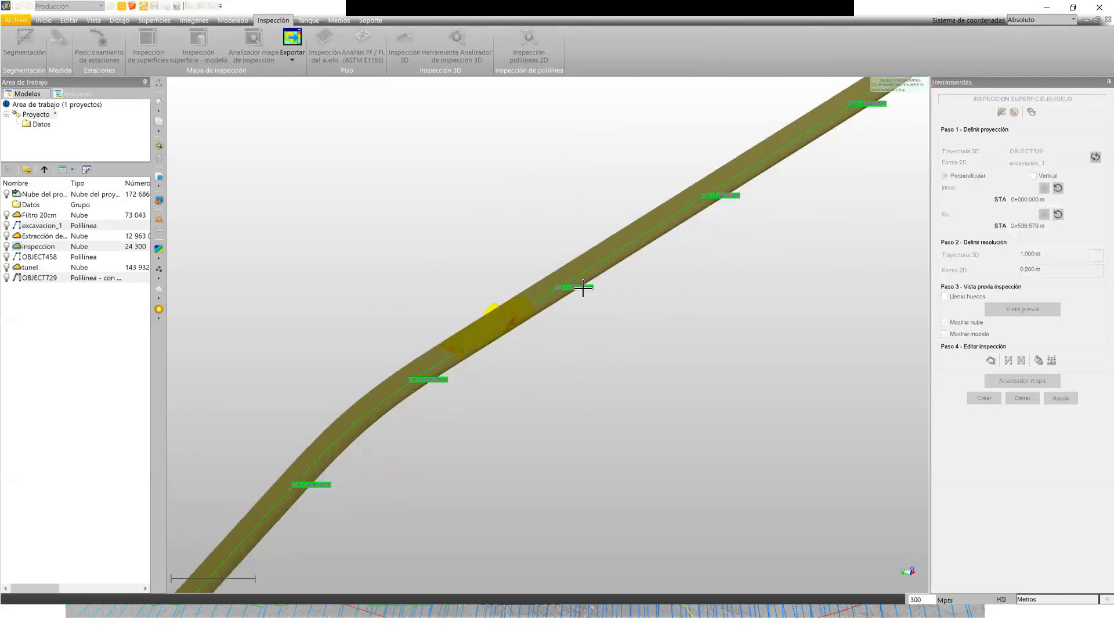
left_click(537, 300)
left_click_drag(535, 298, 673, 87)
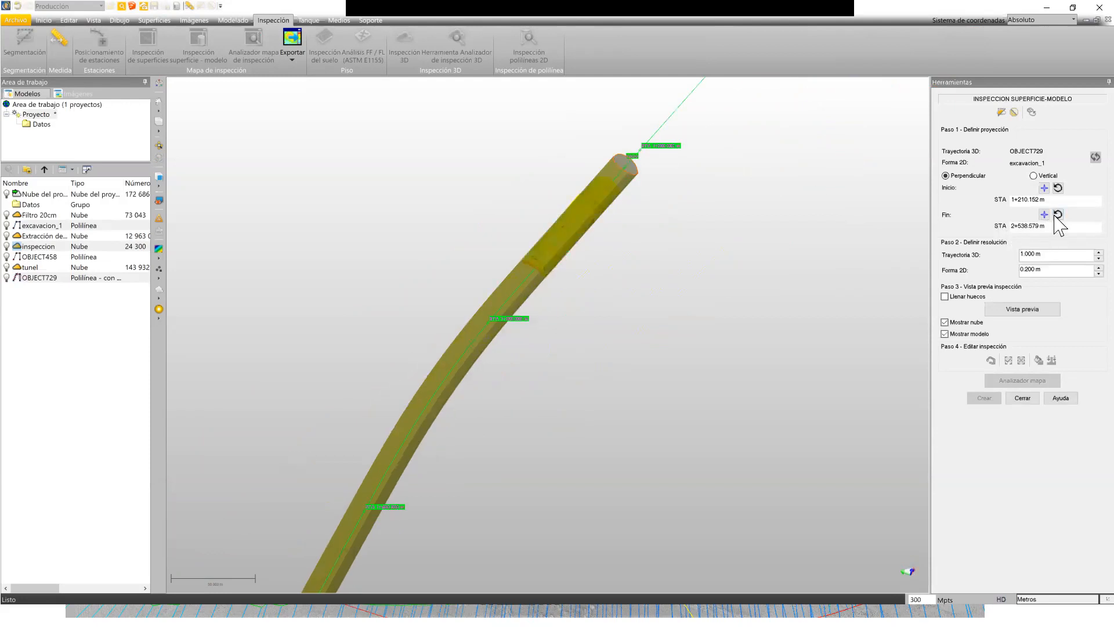
Pick the inspection's end station on the trajectory beside the cloud's other end, at about 1+269.244 m.
left_click(1044, 214)
scroll(530, 266, "up", 5)
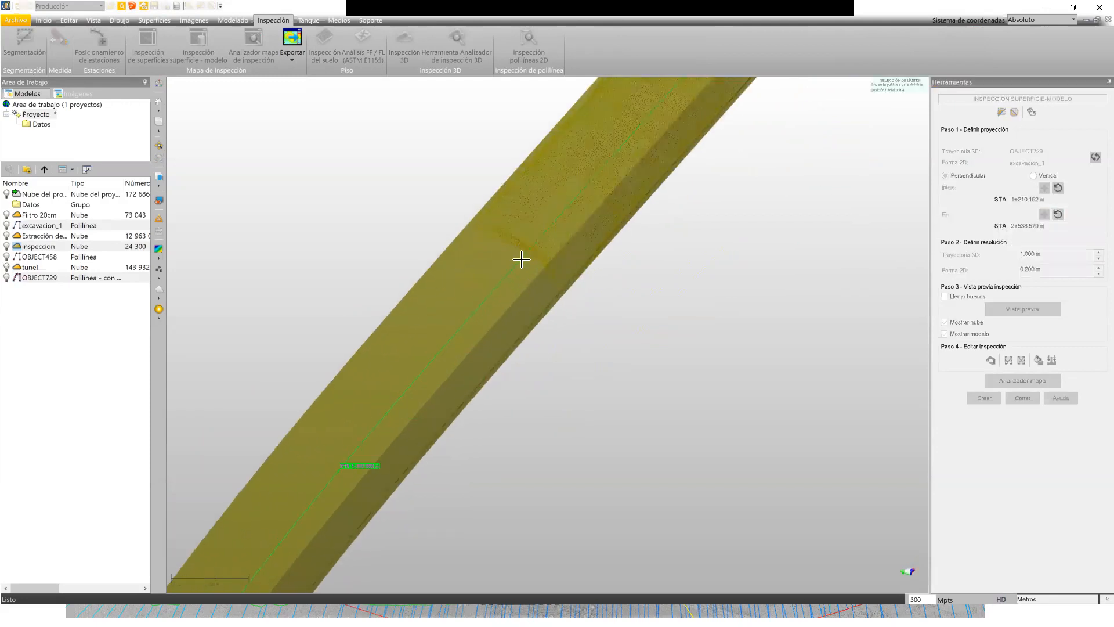
left_click(521, 259)
left_click_drag(615, 288, 575, 318)
scroll(672, 314, "down", 5)
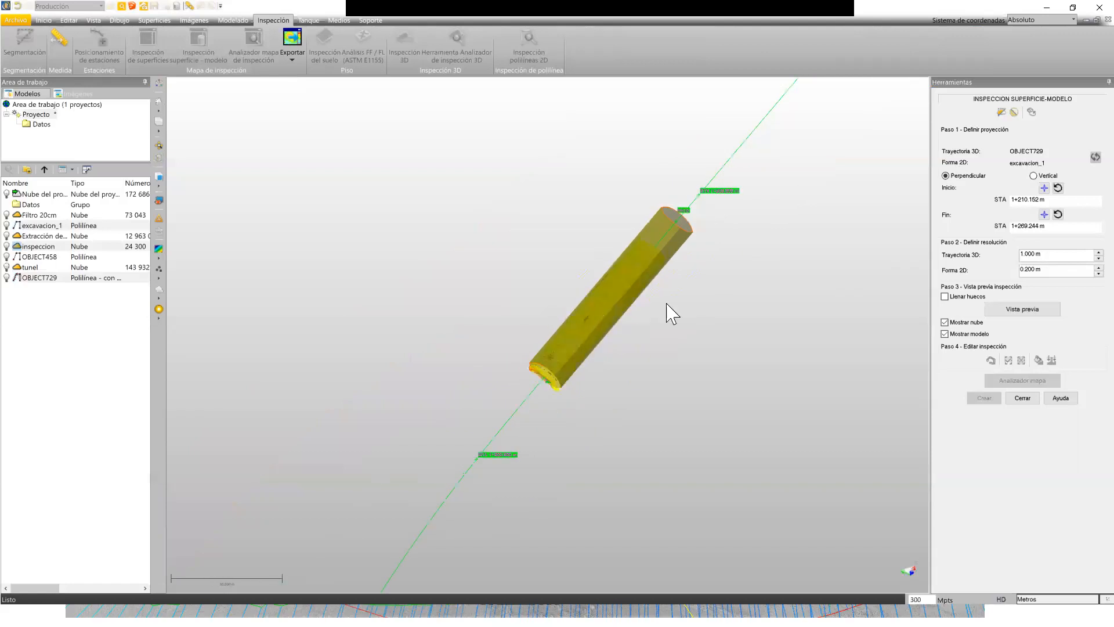
Repick the inspection's start station on the trajectory closer to the inspeccion cloud, at about 1+218.568 m.
left_click(1045, 187)
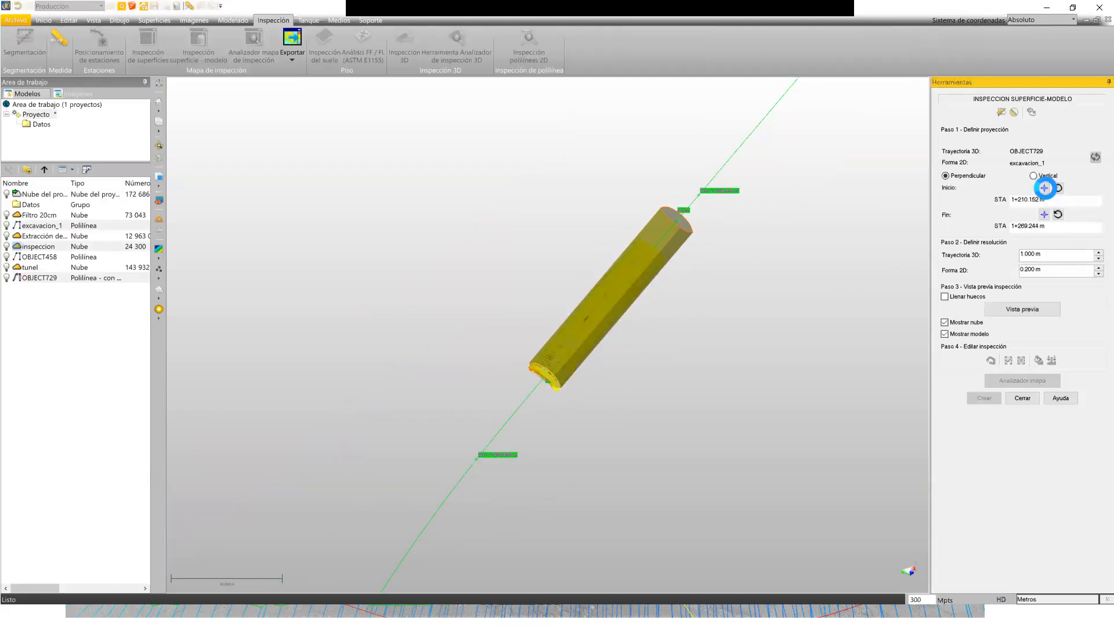
left_click(656, 242)
left_click_drag(1049, 199, 1010, 200)
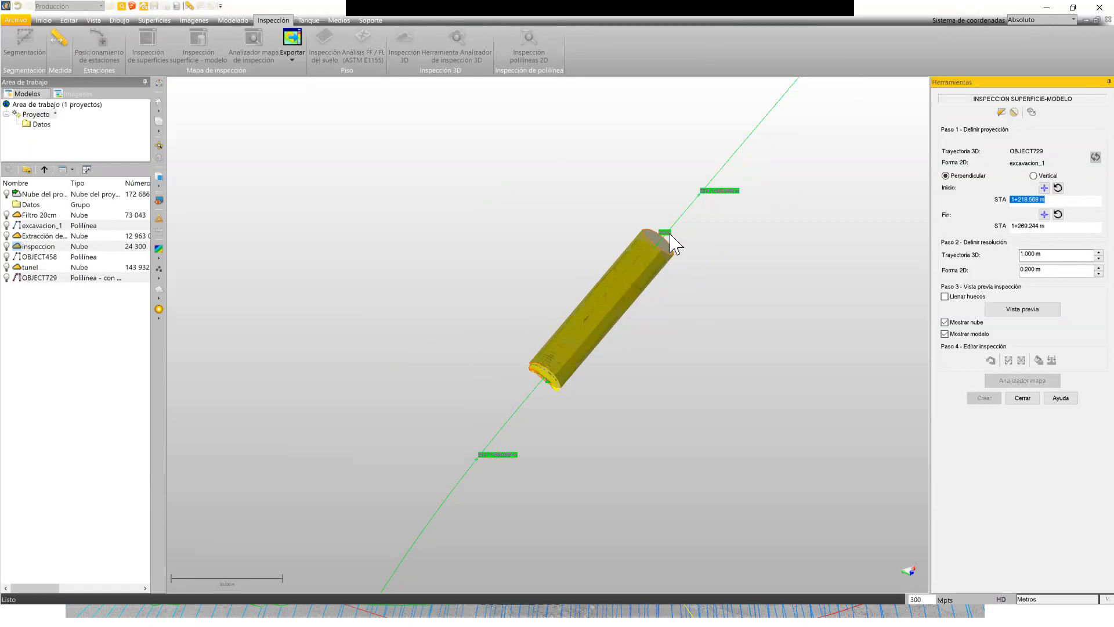
Set the 3D trajectory resolution to 0.500 m and generate the preview of the surface-to-model inspection map.
left_click(1041, 254)
left_click(1030, 276)
left_click(968, 297)
left_click(1022, 309)
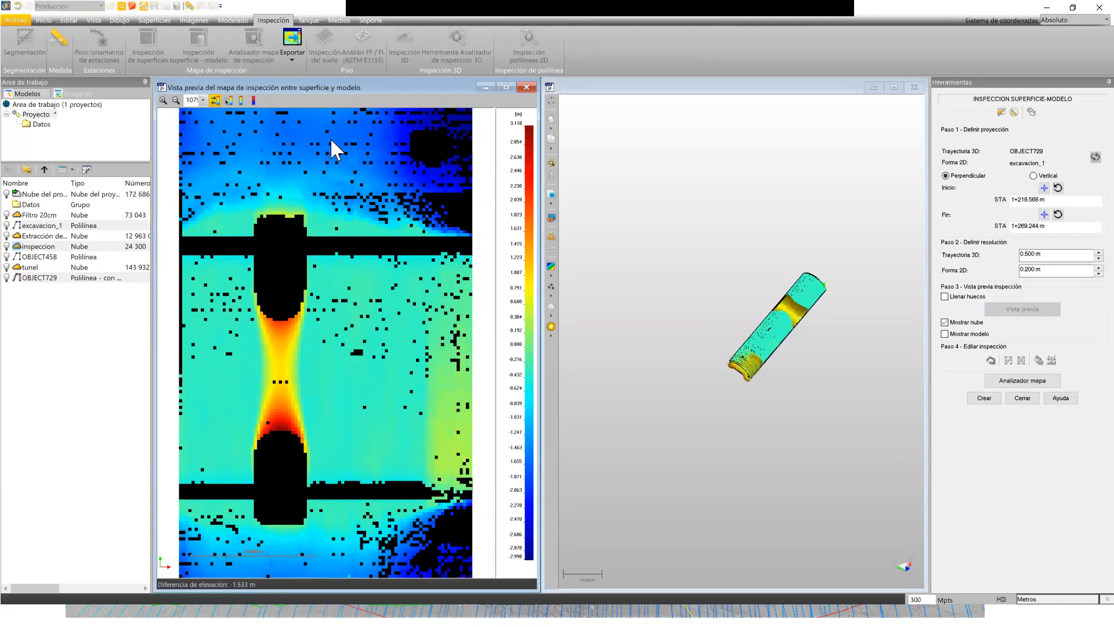
Compare the colour scales on the inspection map preview and leave the blue-to-red scale applied.
scroll(372, 385, "up", 1)
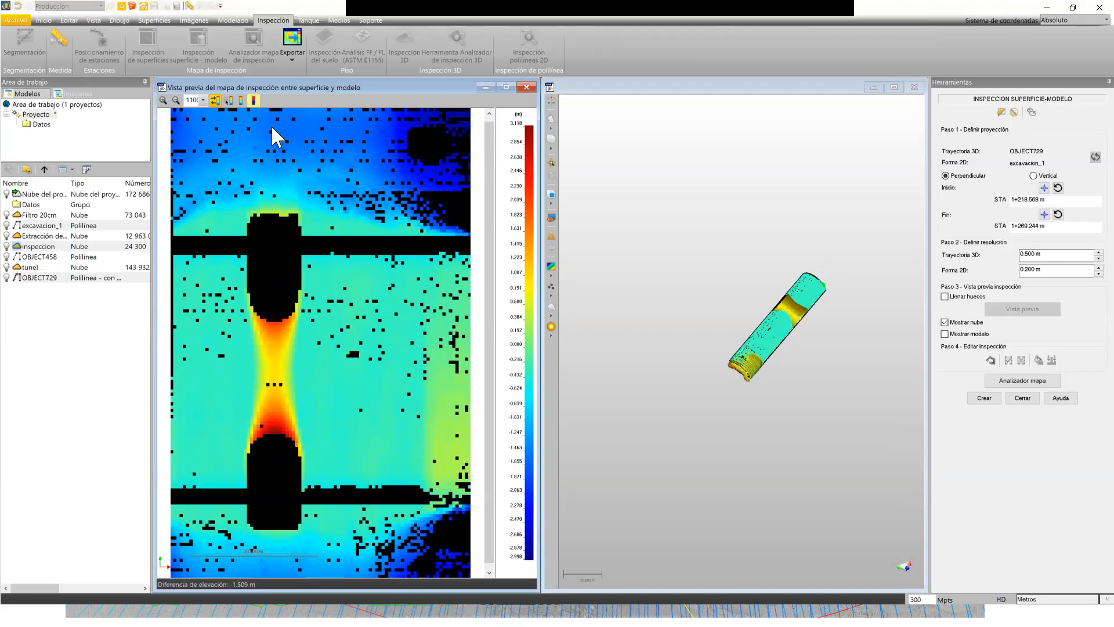
left_click(253, 101)
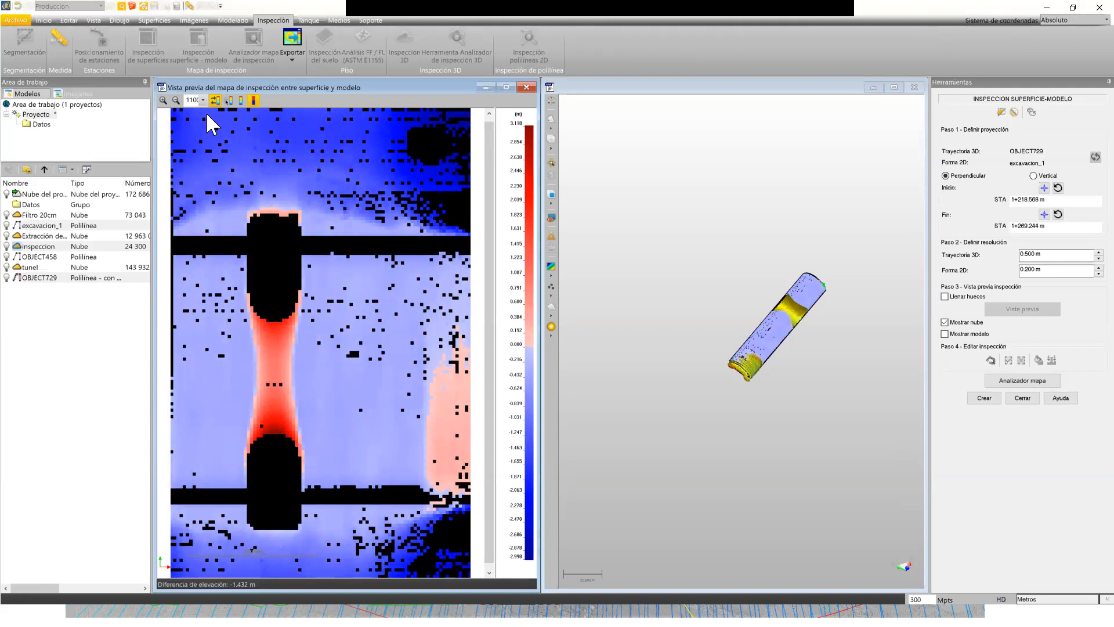
left_click(231, 100)
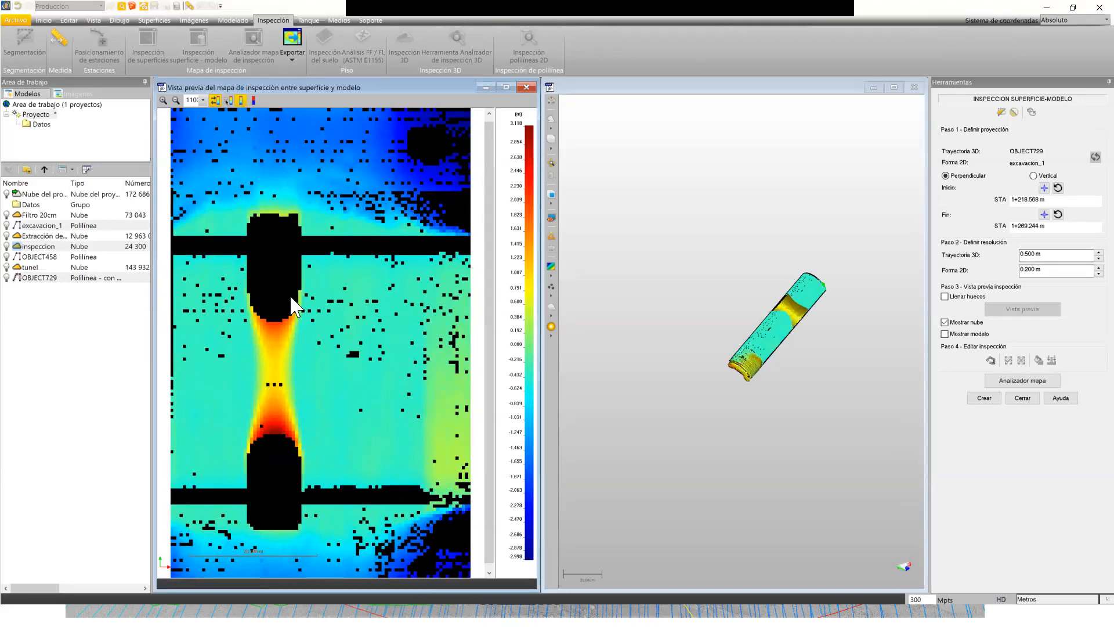
left_click(253, 98)
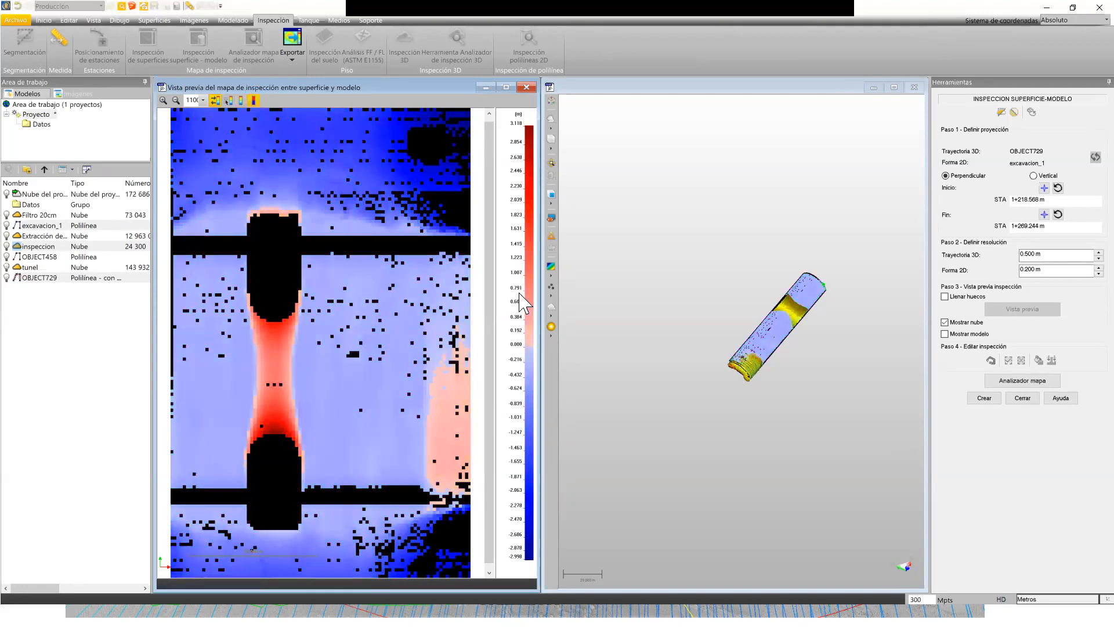
Open the inspection map analyzer, orient the section view upright, and move the vertical section to about station 1+248.113 m.
left_click(1017, 383)
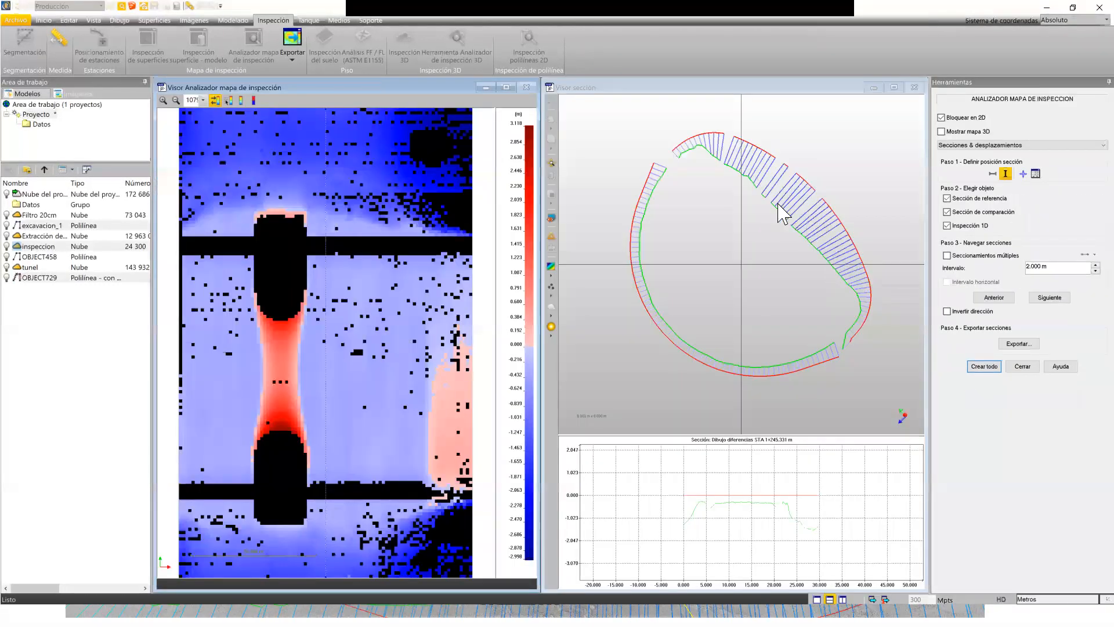
left_click_drag(781, 212, 778, 365)
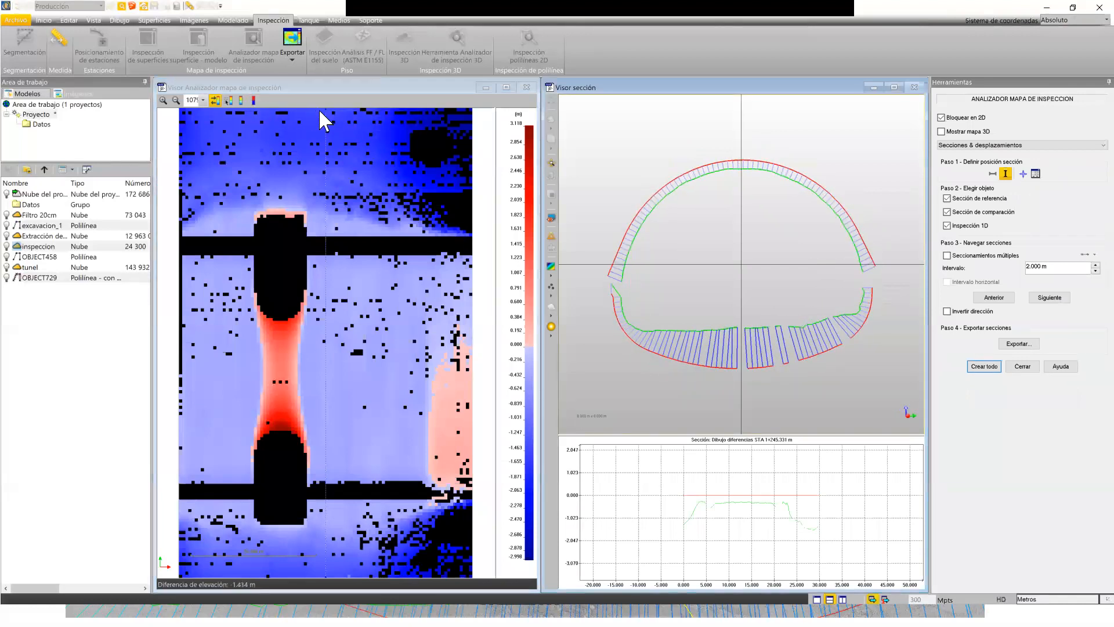
left_click_drag(328, 106, 342, 110)
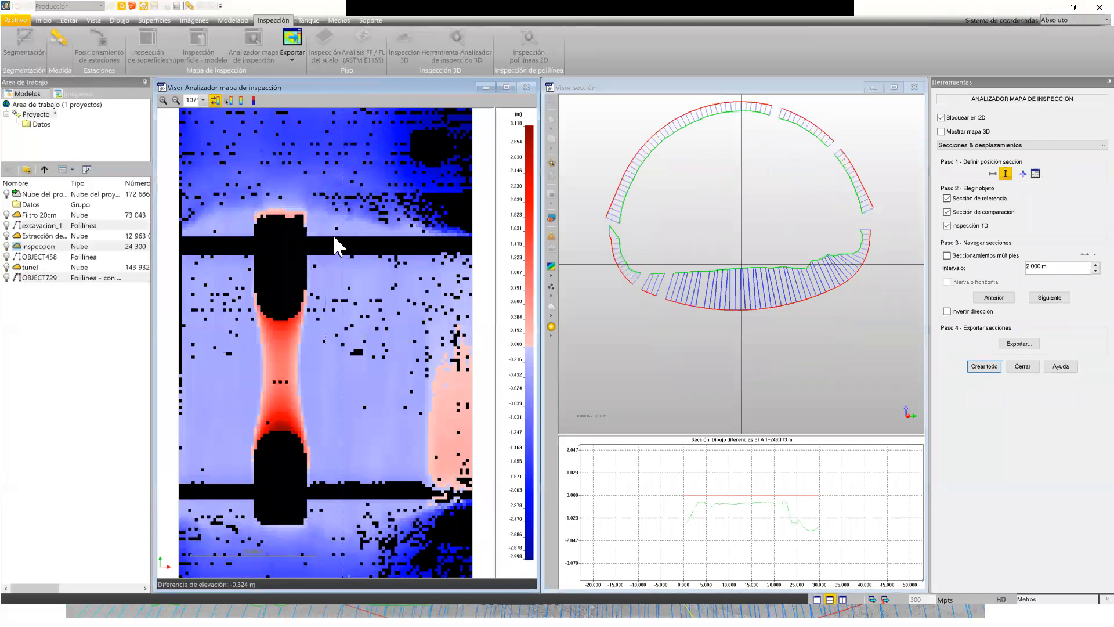
middle_click_drag(732, 238, 736, 283)
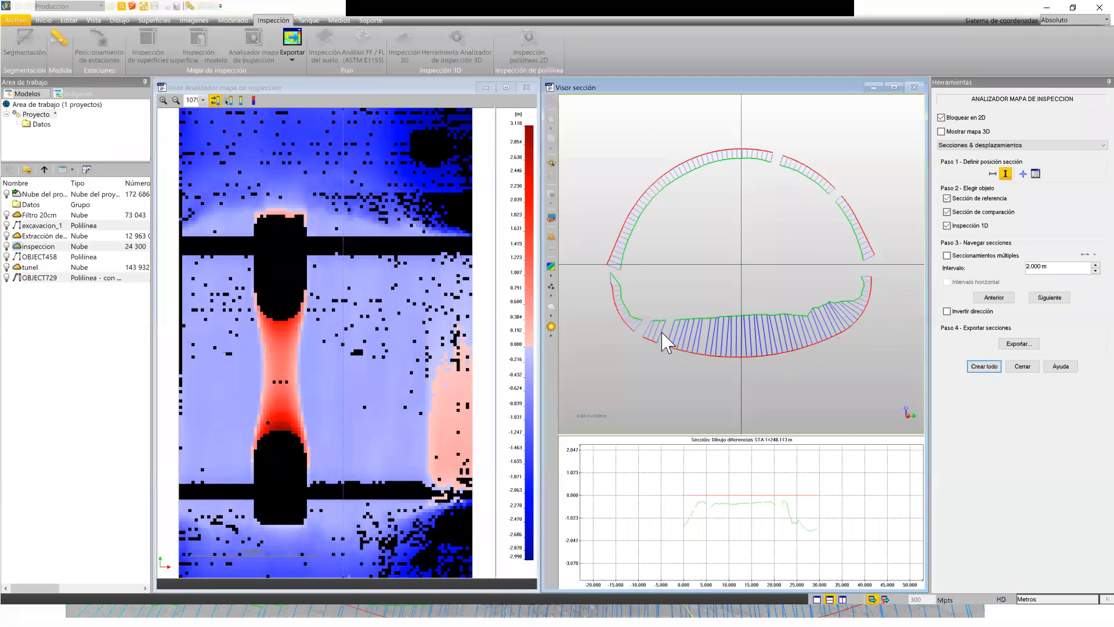
Move the vertical section along the map to about station 1+255.483 m and inspect its differences.
left_click(351, 109)
left_click_drag(351, 109, 388, 114)
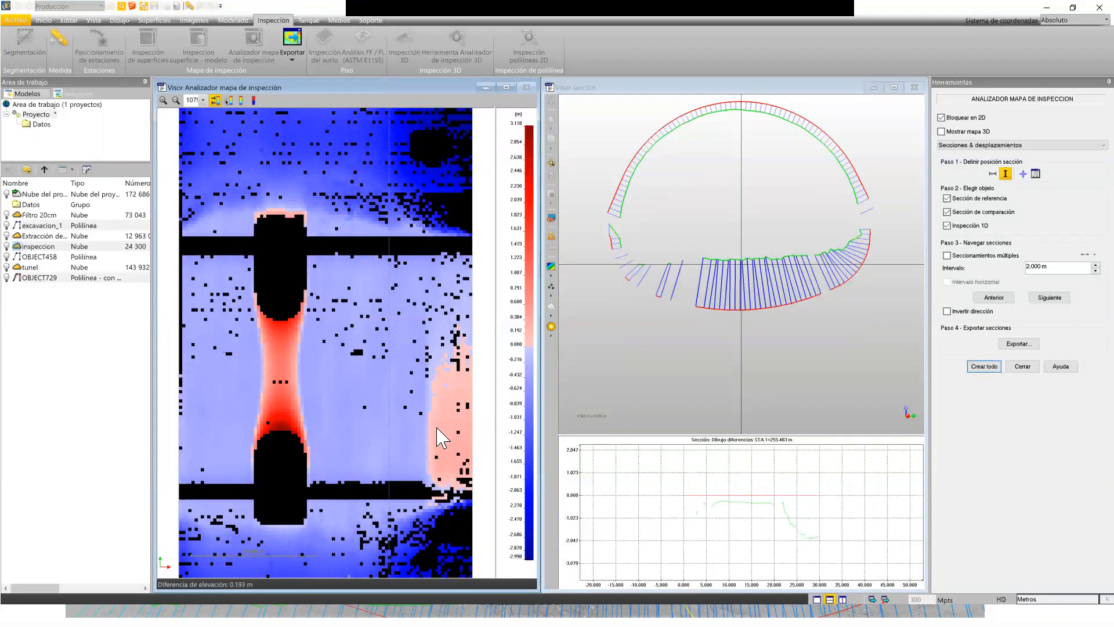
left_click_drag(791, 253, 799, 235)
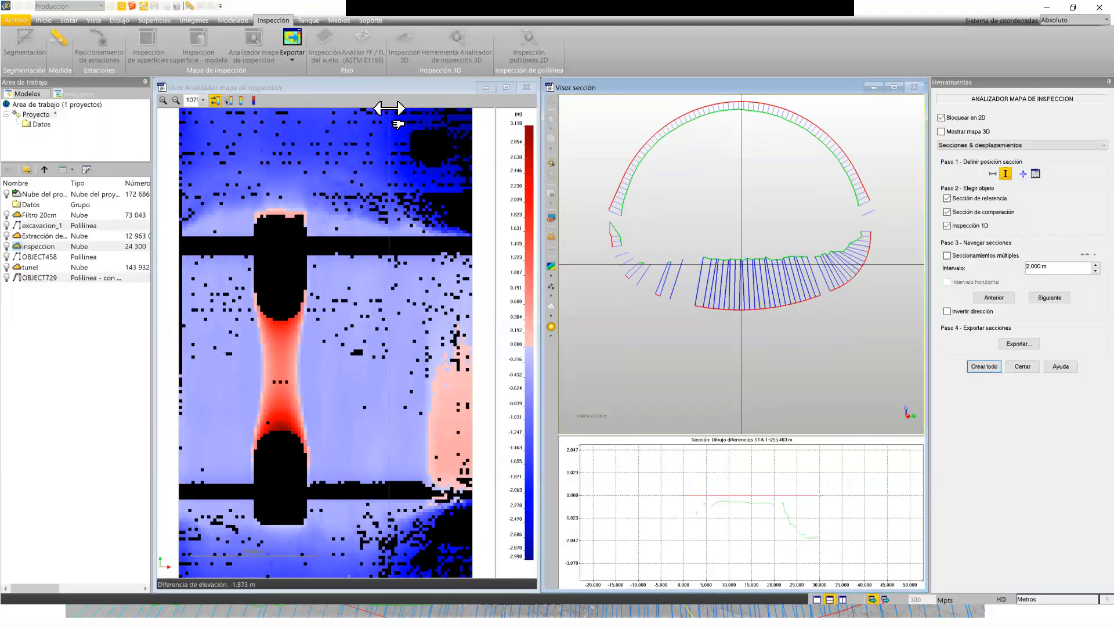
Check the section through the map's central opening, and reposition the vertical section at about station 1+249.133 m.
left_click(287, 114)
scroll(778, 184, "down", 3)
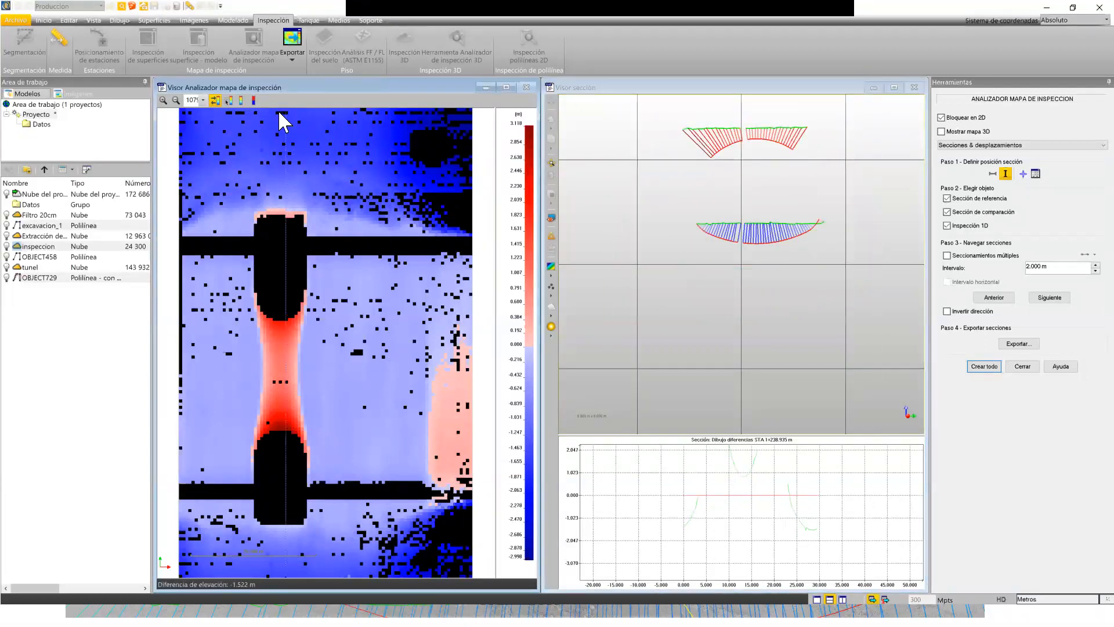
left_click_drag(284, 109, 349, 116)
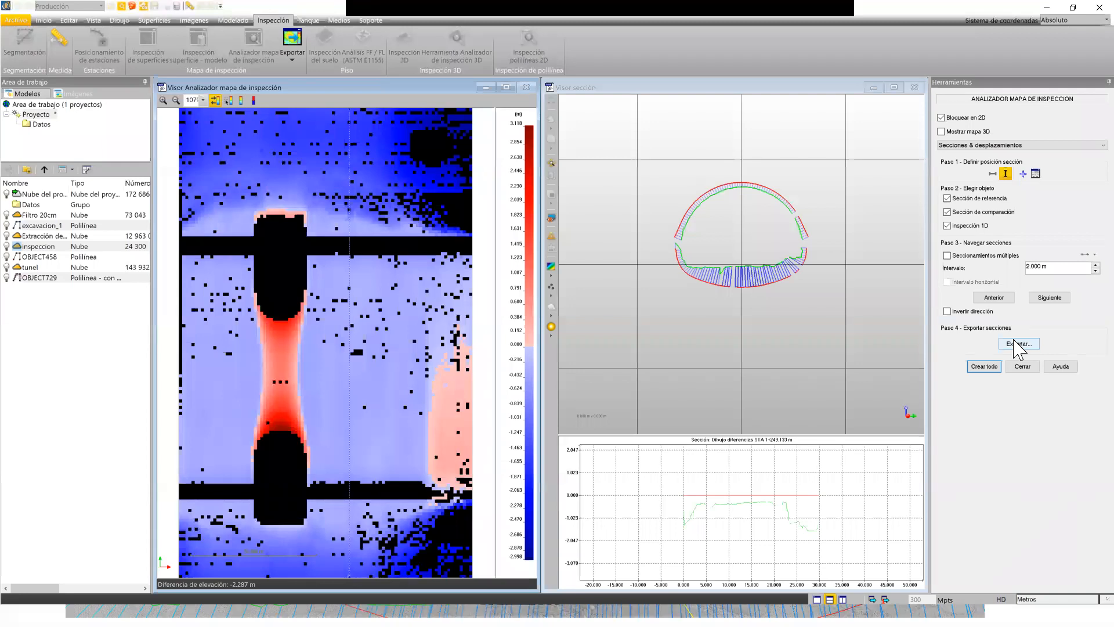
Enable multiple sectioning along the tunnel and set the section interval to 1 m.
left_click(947, 256)
left_click_drag(817, 290, 766, 299)
double_click(1043, 267)
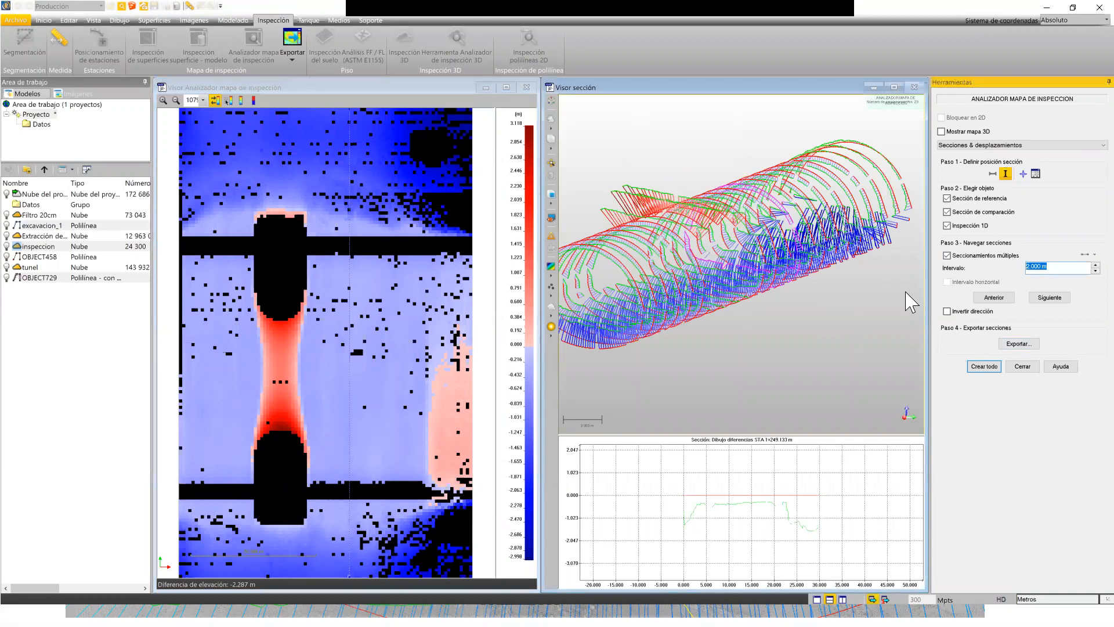
type("1")
key("Return")
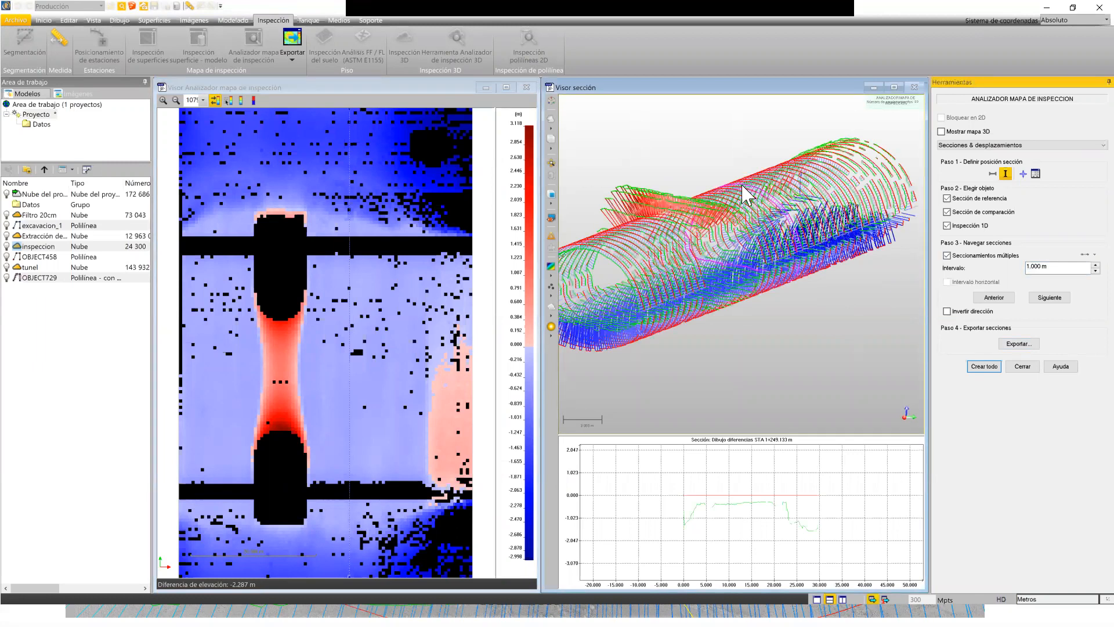
Try a 10 m interval between the multiple sections and settle on 5 m.
left_click_drag(742, 185, 721, 249)
double_click(1044, 267)
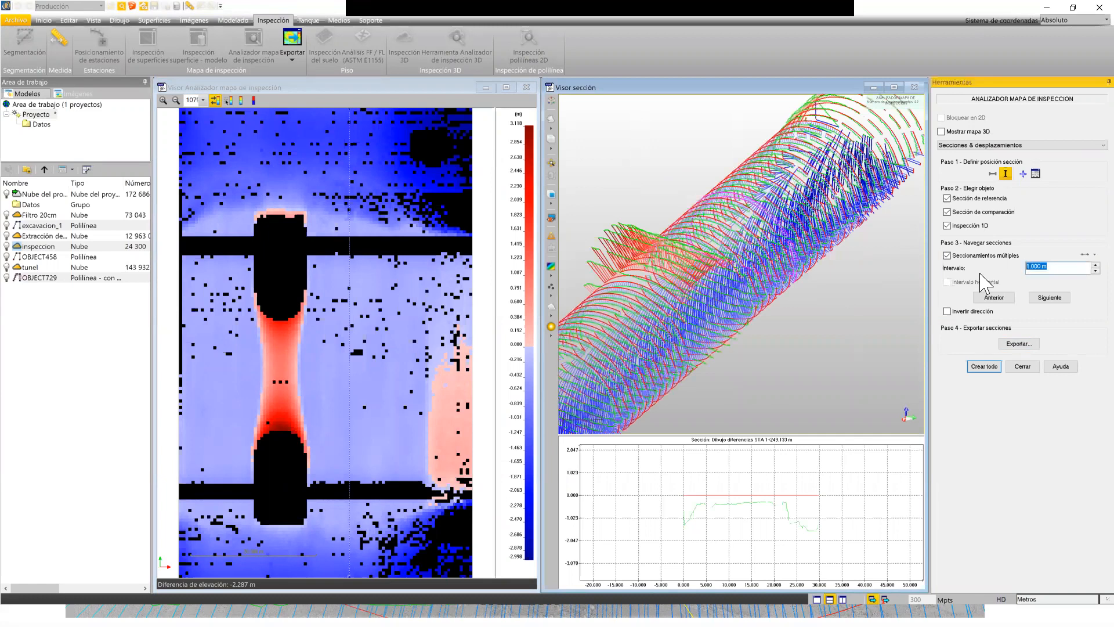
type("10")
key("Return")
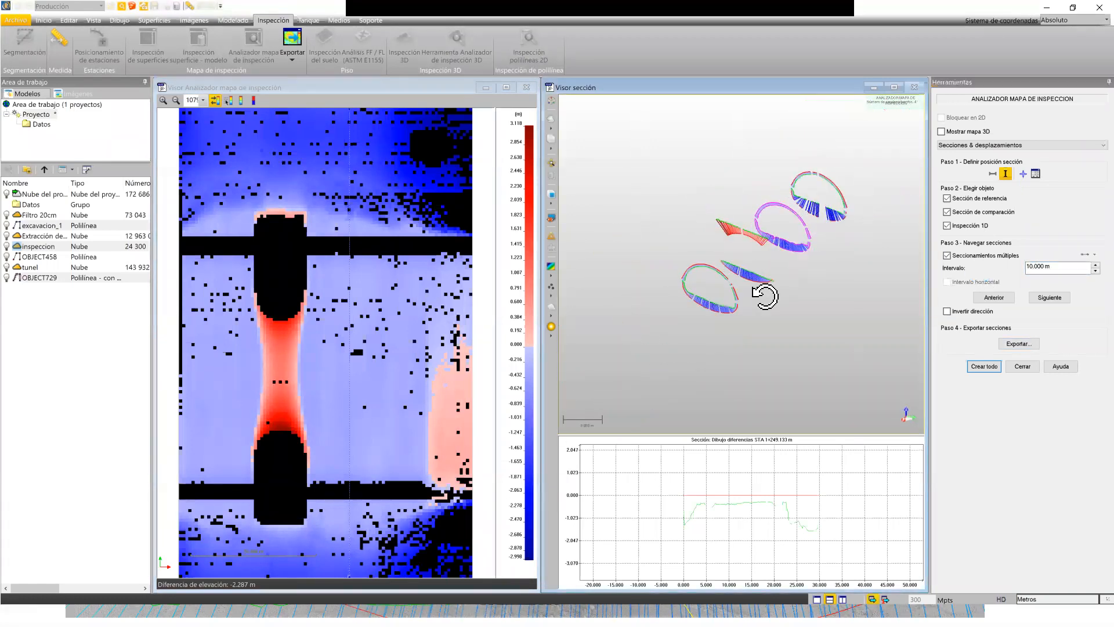
type("5")
key("Return")
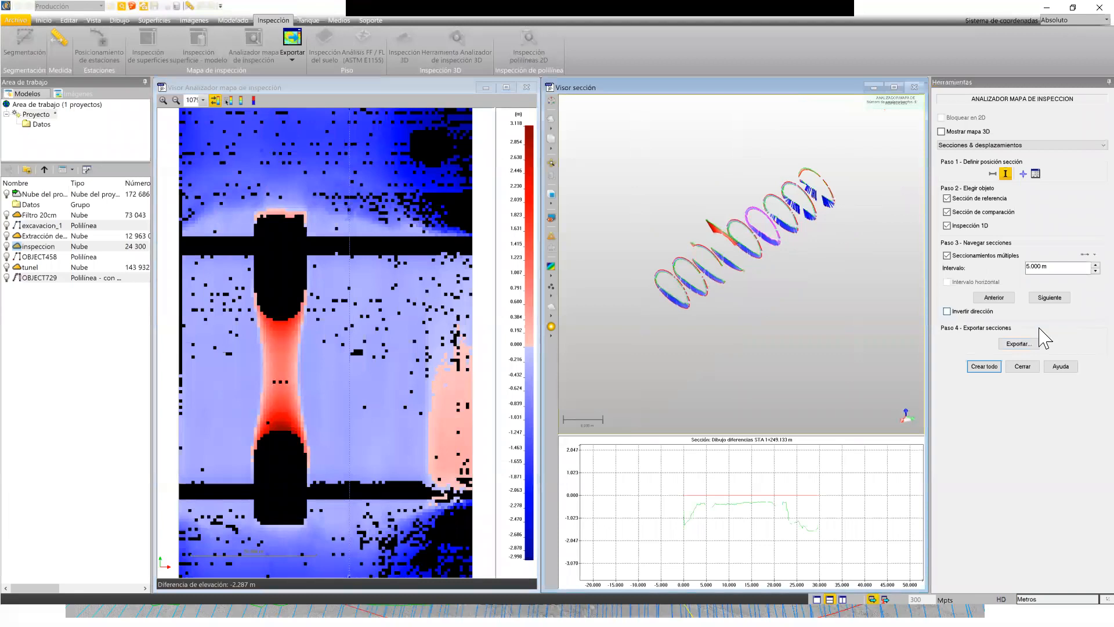
Open the export of the vertical inspection sections to an AutoCAD R21 (2007) DWG file and cancel it.
left_click(1023, 344)
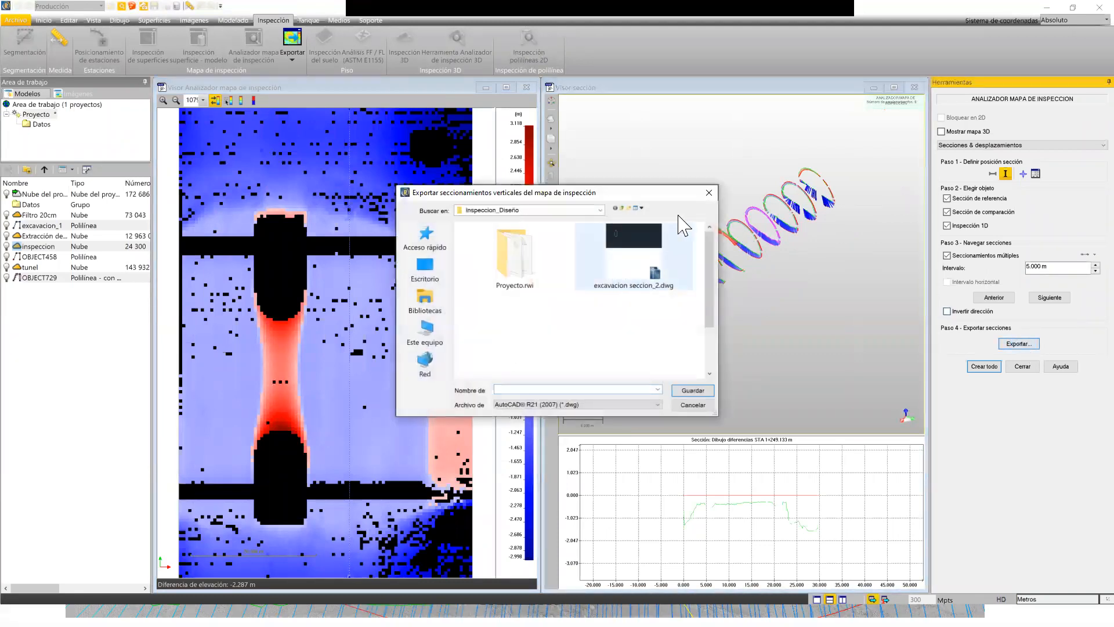
left_click(708, 193)
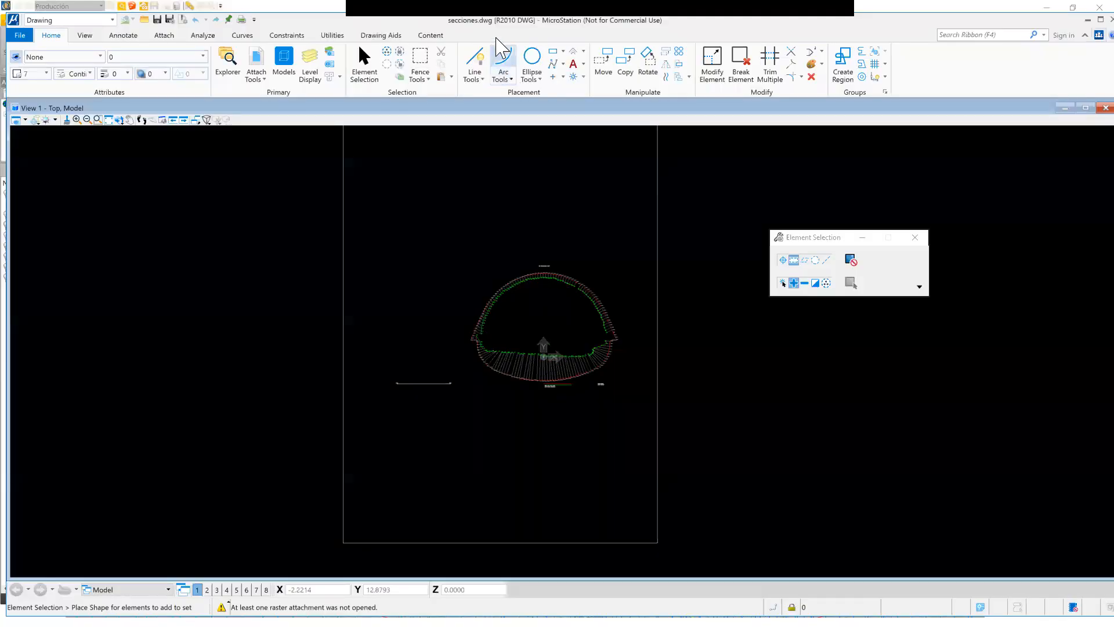
Examine the exported section in secciones.dwg in MicroStation, including its station title, difference labels along the profile, and units legend.
scroll(560, 291, "up", 2)
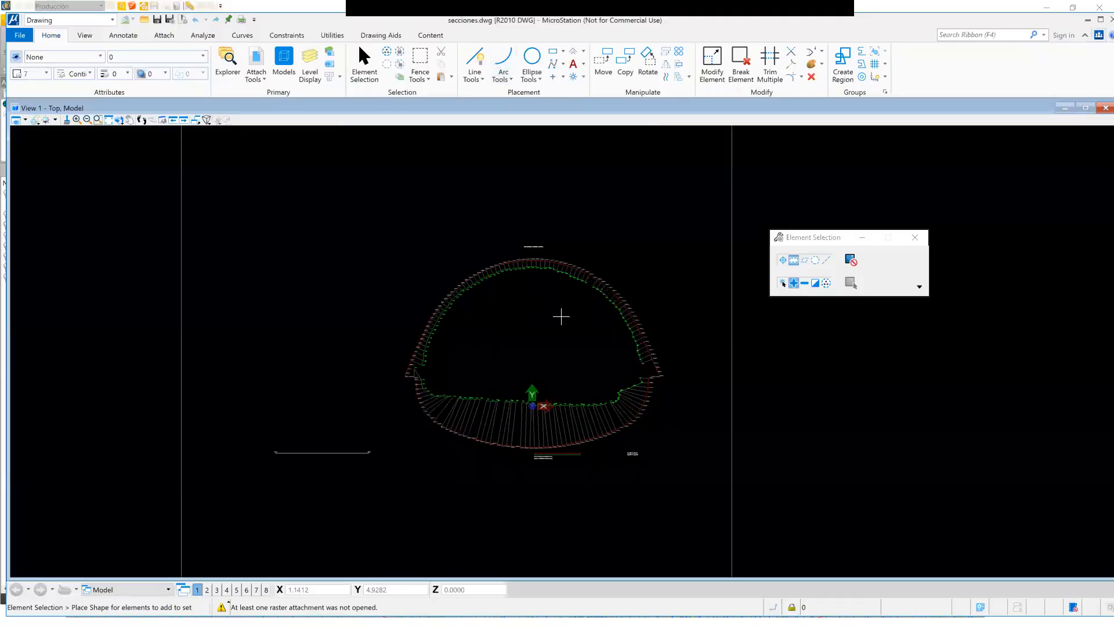
scroll(610, 168, "up", 4)
scroll(675, 311, "down", 4)
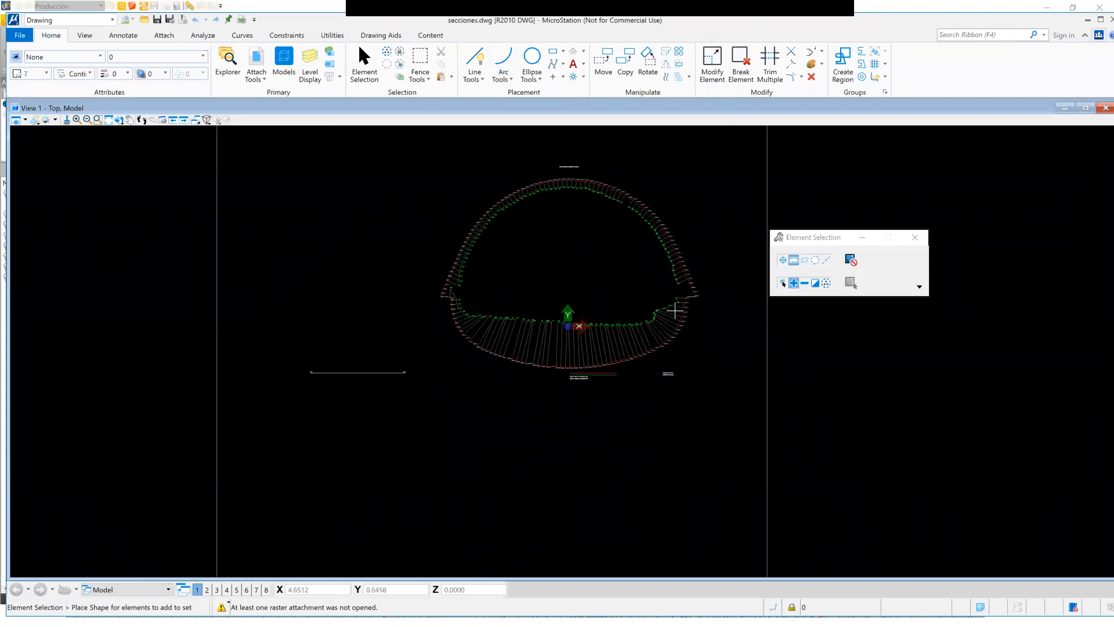
scroll(575, 166, "up", 4)
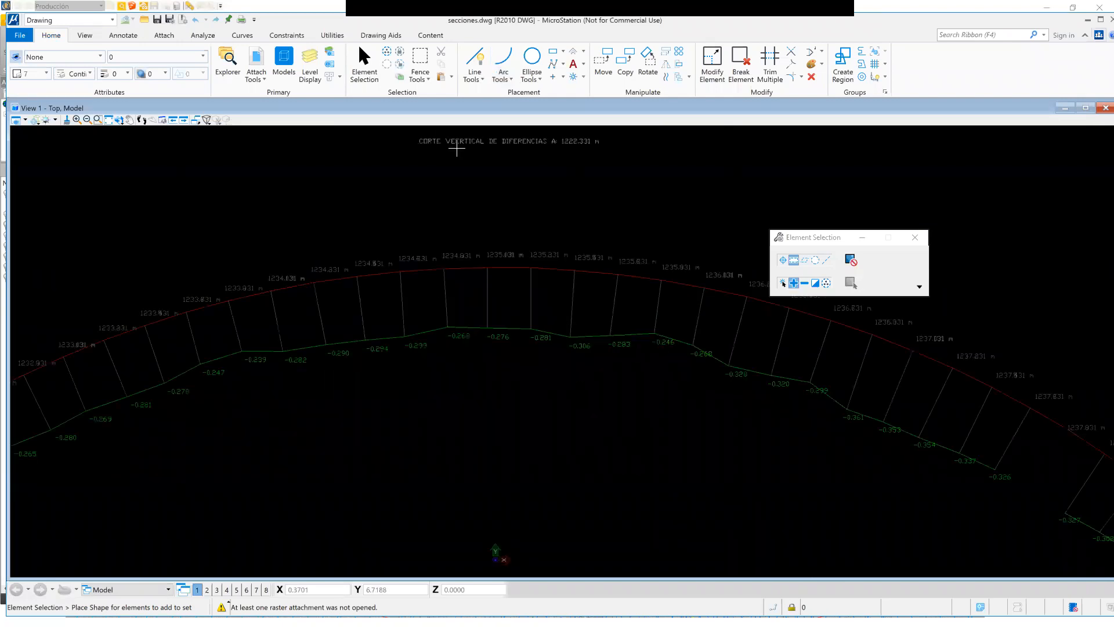
scroll(468, 168, "down", 3)
scroll(500, 326, "up", 2)
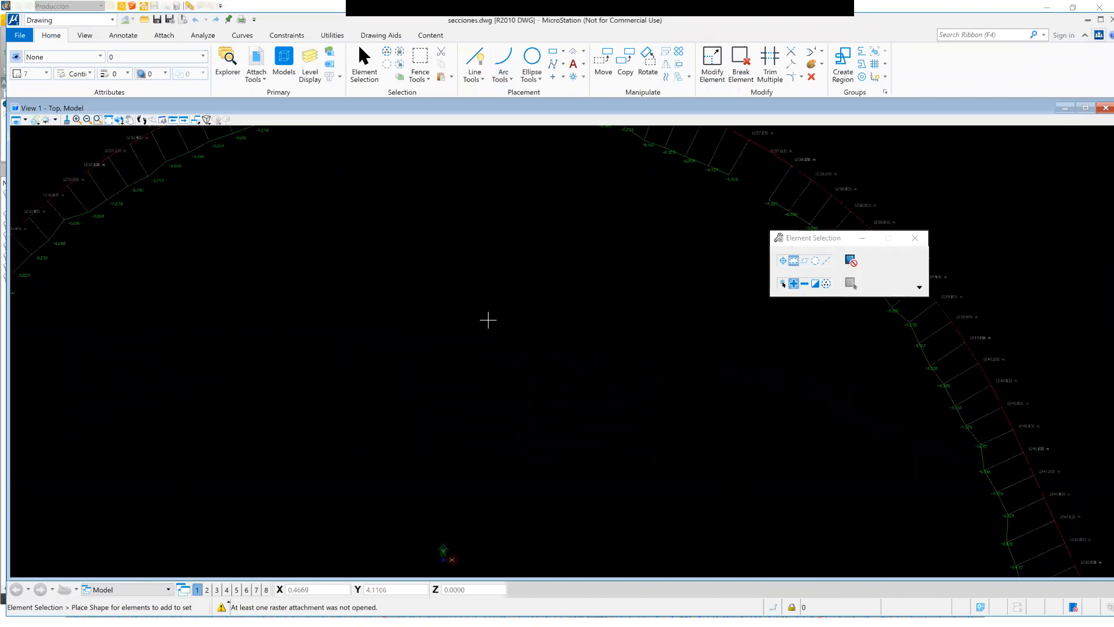
scroll(487, 388, "down", 3)
scroll(588, 366, "up", 4)
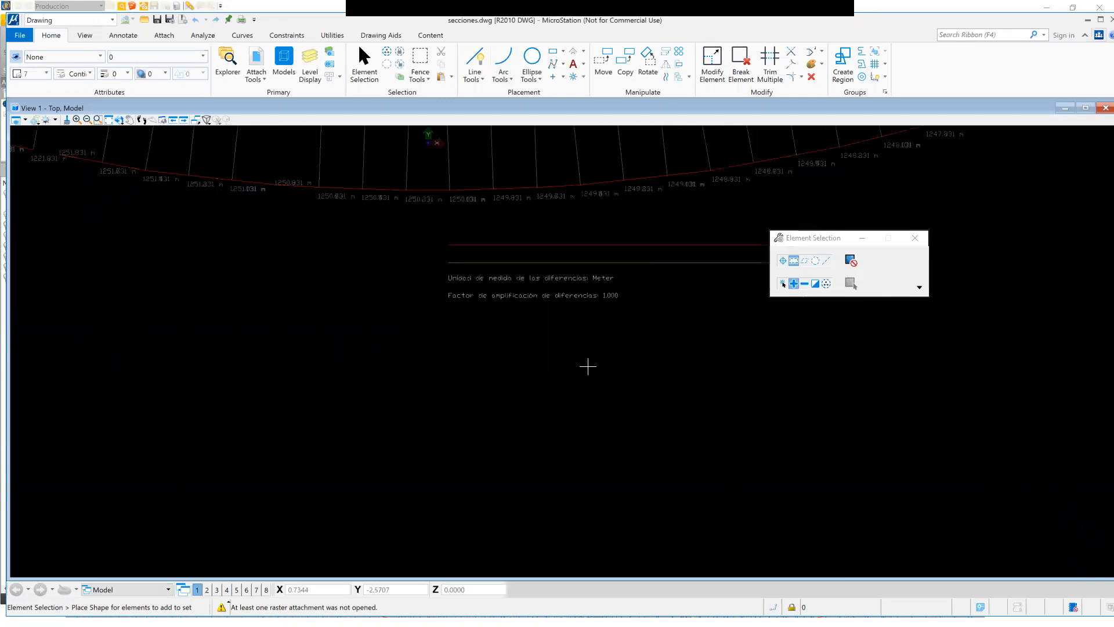
scroll(324, 224, "down", 4)
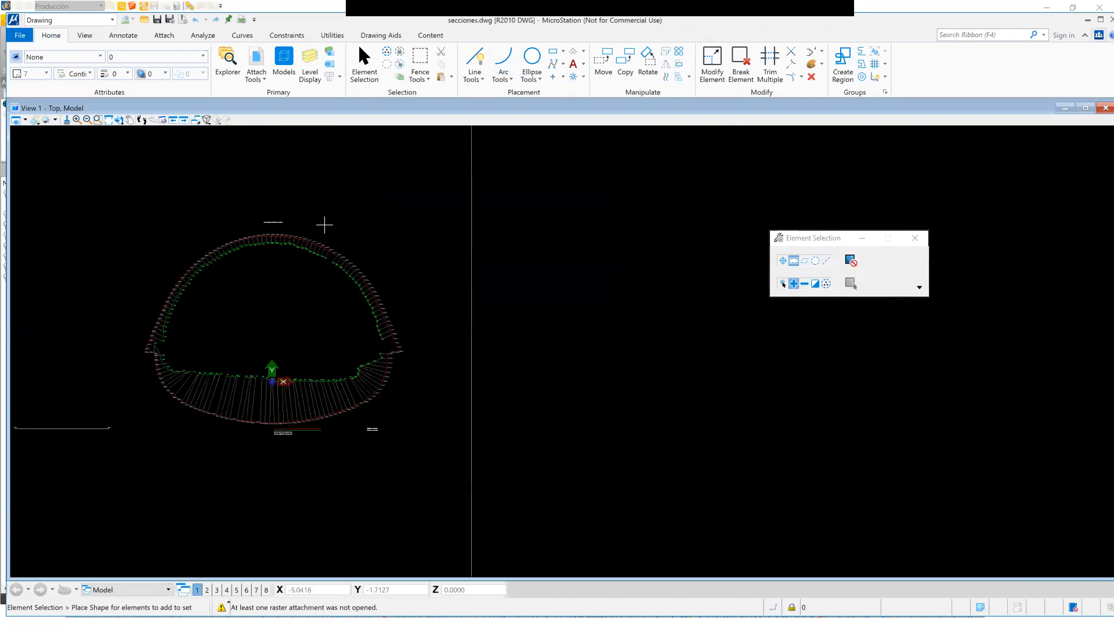
scroll(240, 238, "up", 2)
scroll(406, 280, "up", 2)
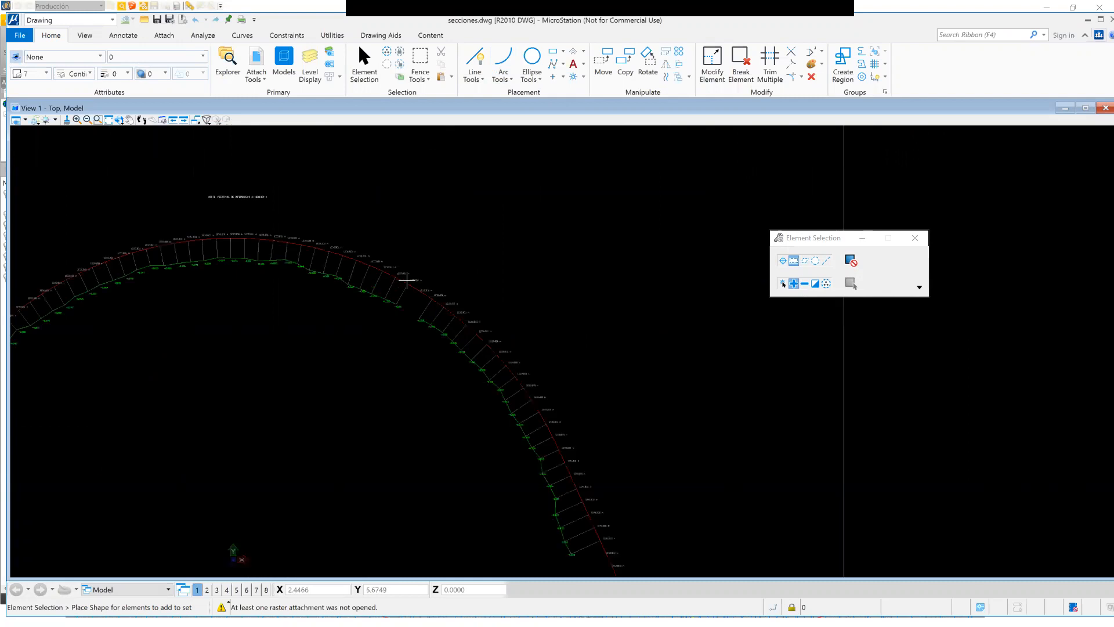
scroll(406, 278, "up", 3)
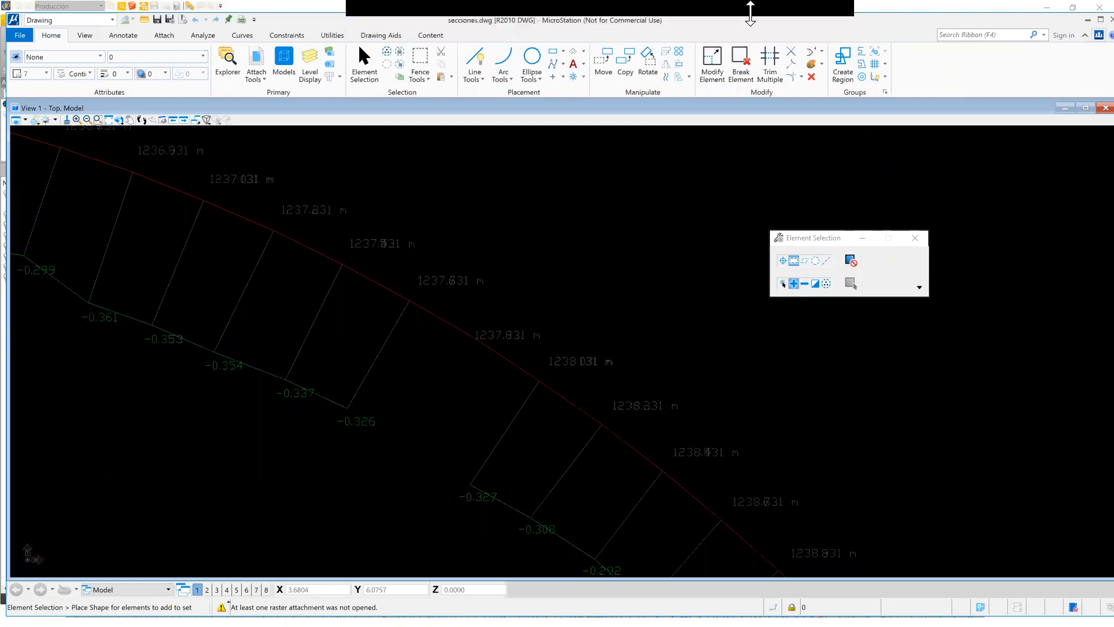
Compare the successive exported tunnel sections in secciones.dwg by viewing each whole profile.
left_click(712, 64)
scroll(647, 321, "down", 8)
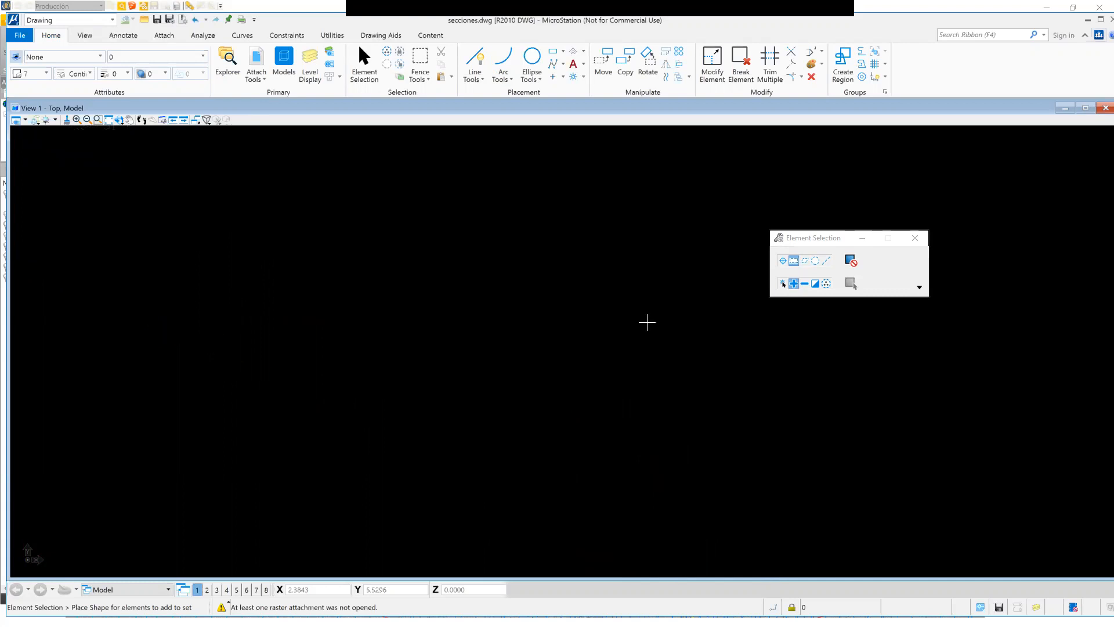
scroll(775, 214, "down", 5)
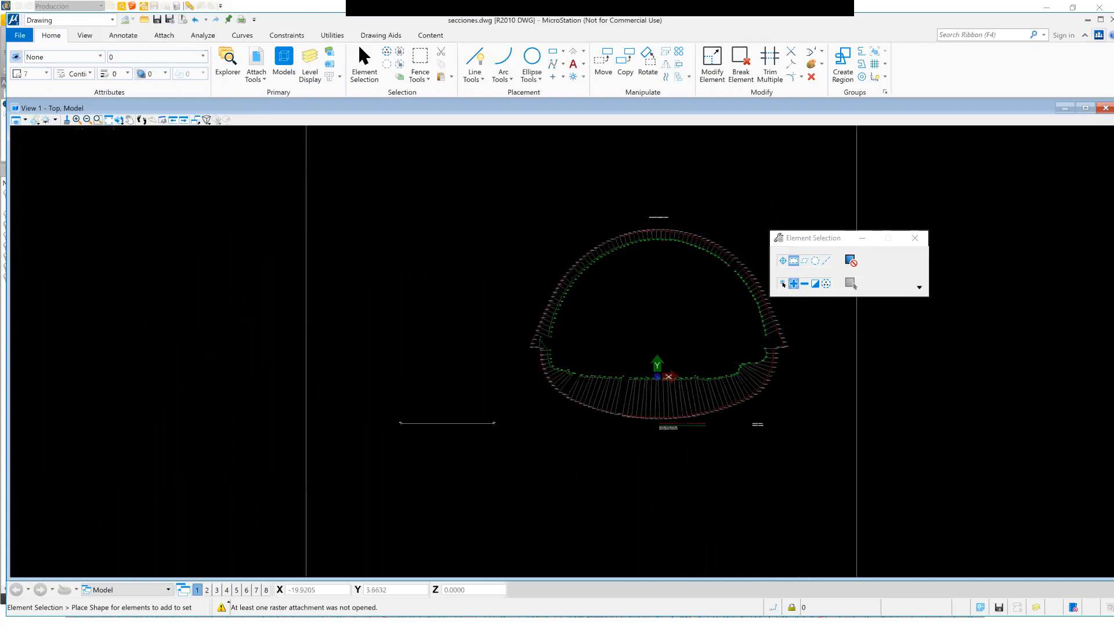
scroll(658, 322, "down", 2)
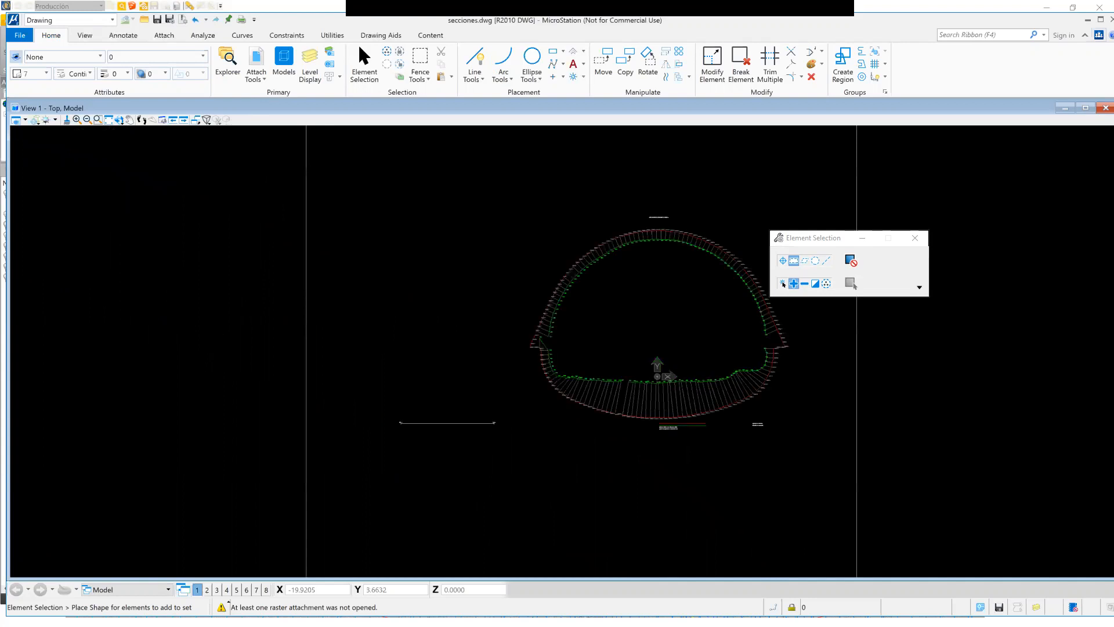
scroll(659, 322, "down", 2)
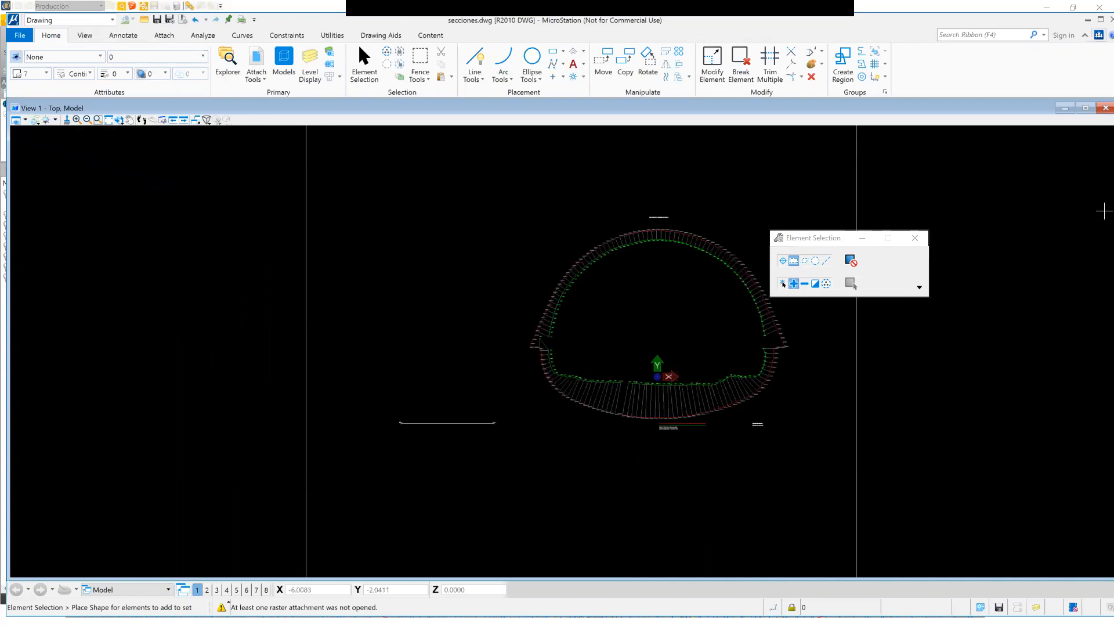
scroll(464, 197, "up", 2)
scroll(440, 264, "up", 3)
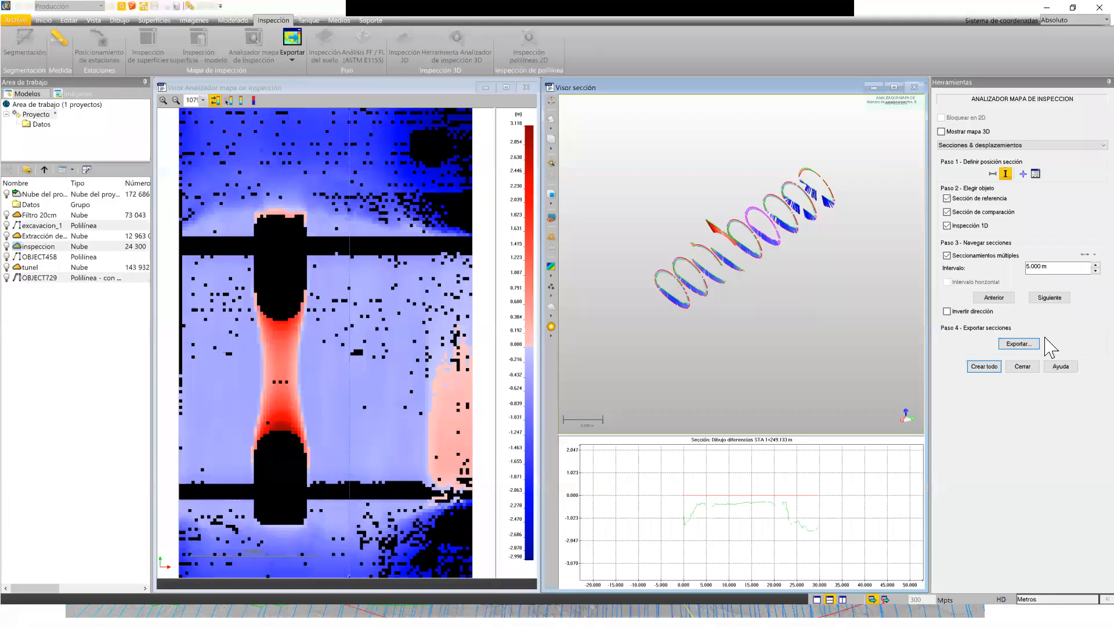
Create all the reference, comparison and 1D inspection sections at the 5 m interval, and check the resulting groups and sections.
left_click(994, 367)
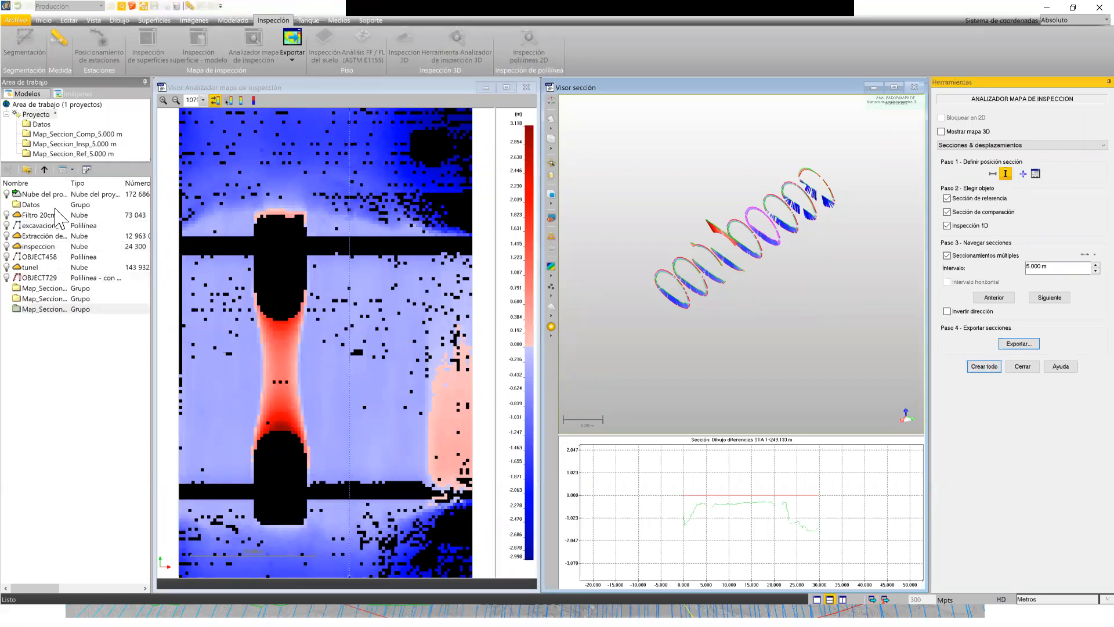
left_click(38, 309)
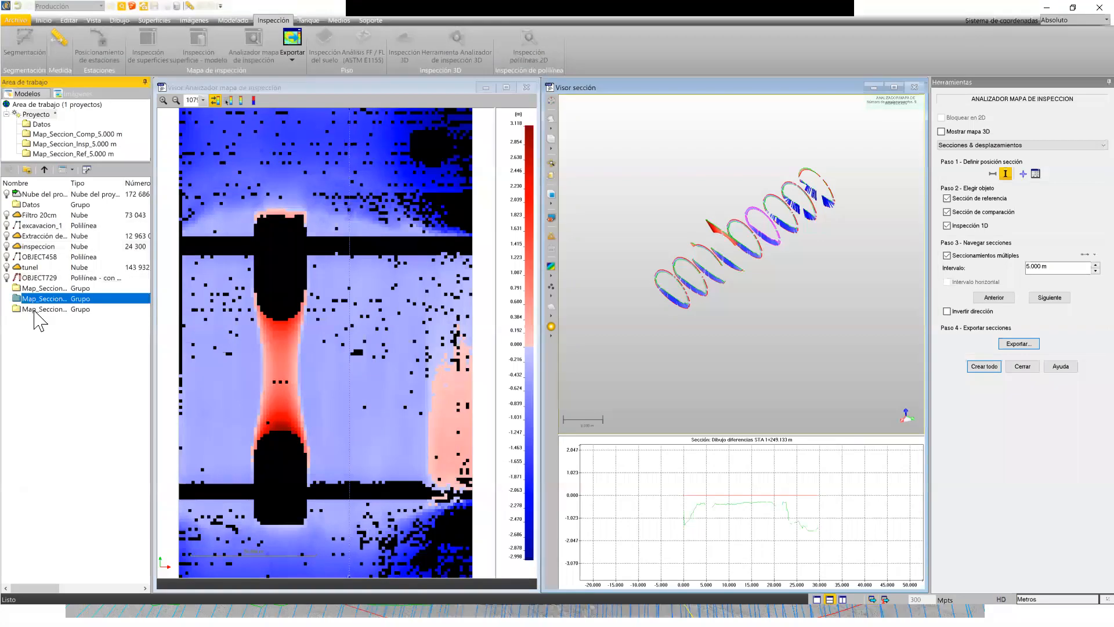
scroll(754, 248, "up", 5)
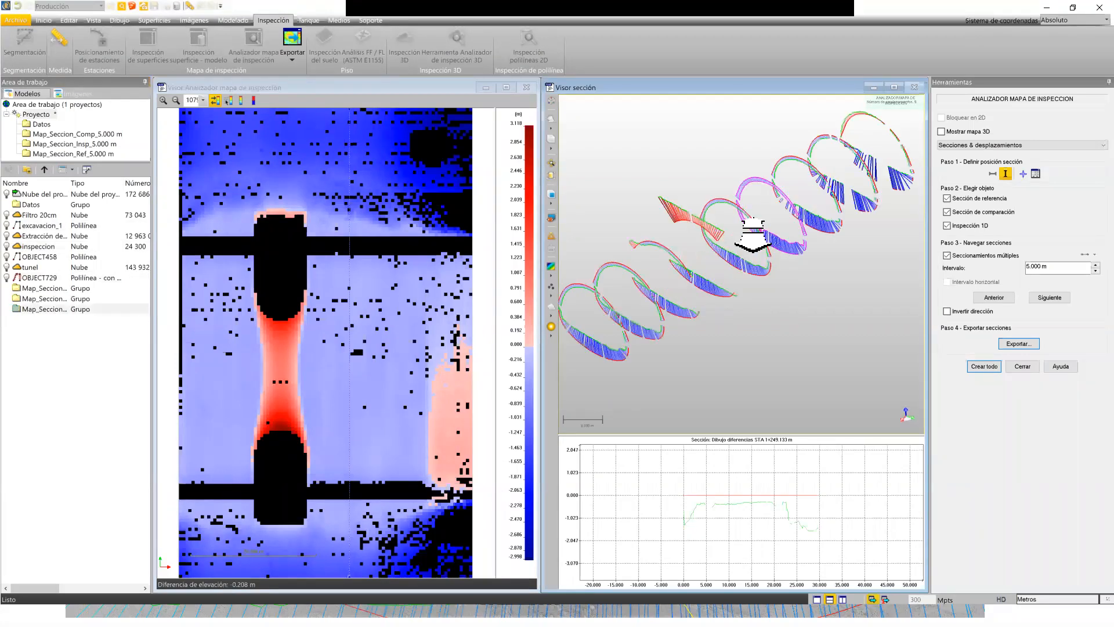
scroll(760, 238, "up", 2)
scroll(771, 228, "down", 3)
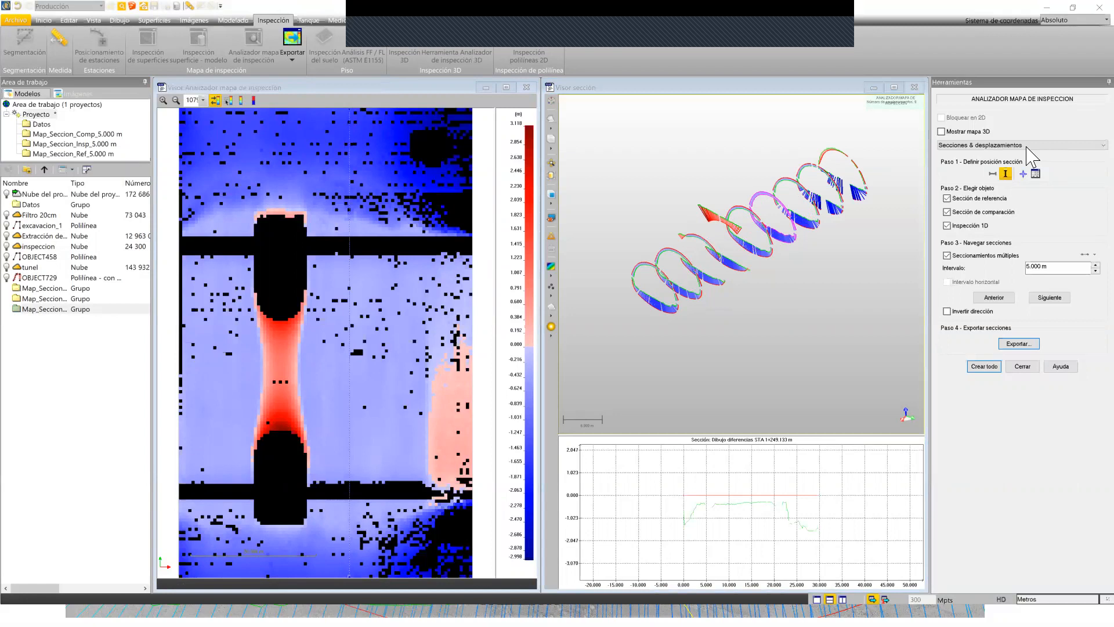
Show the Volúmenes & Superficies results and try to outline the map area beside the central black voids with a polygon.
left_click(1082, 153)
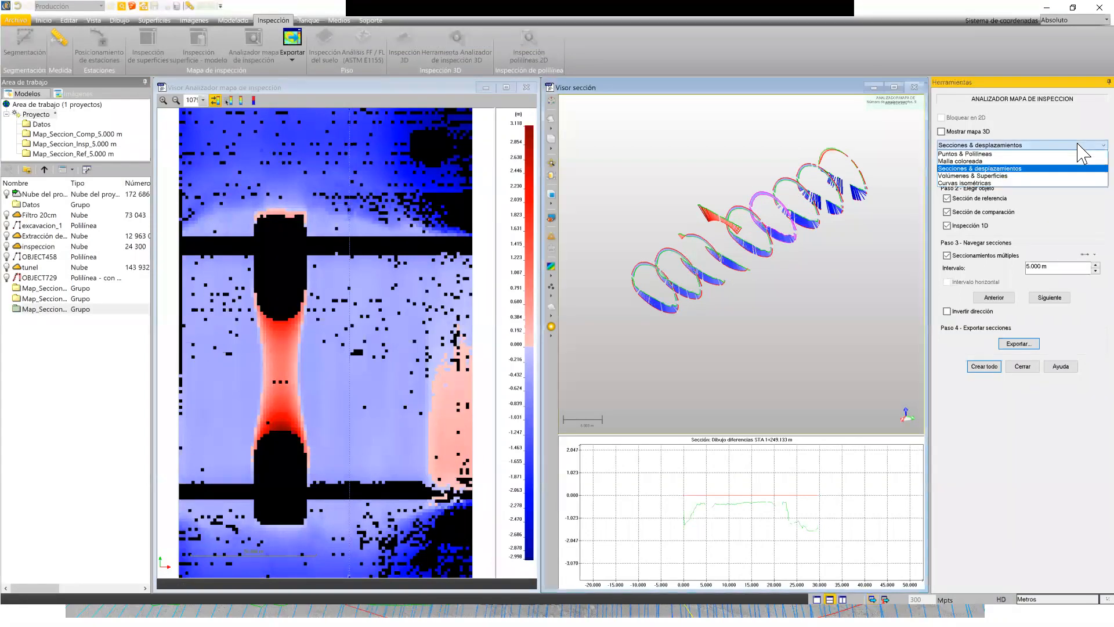
left_click(970, 176)
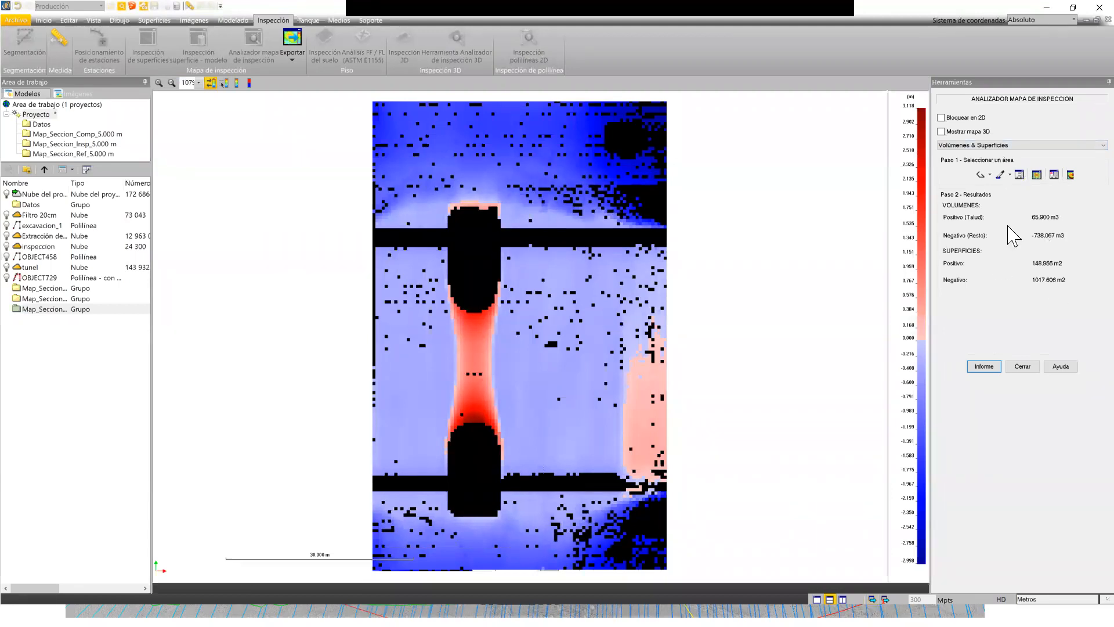
left_click(980, 174)
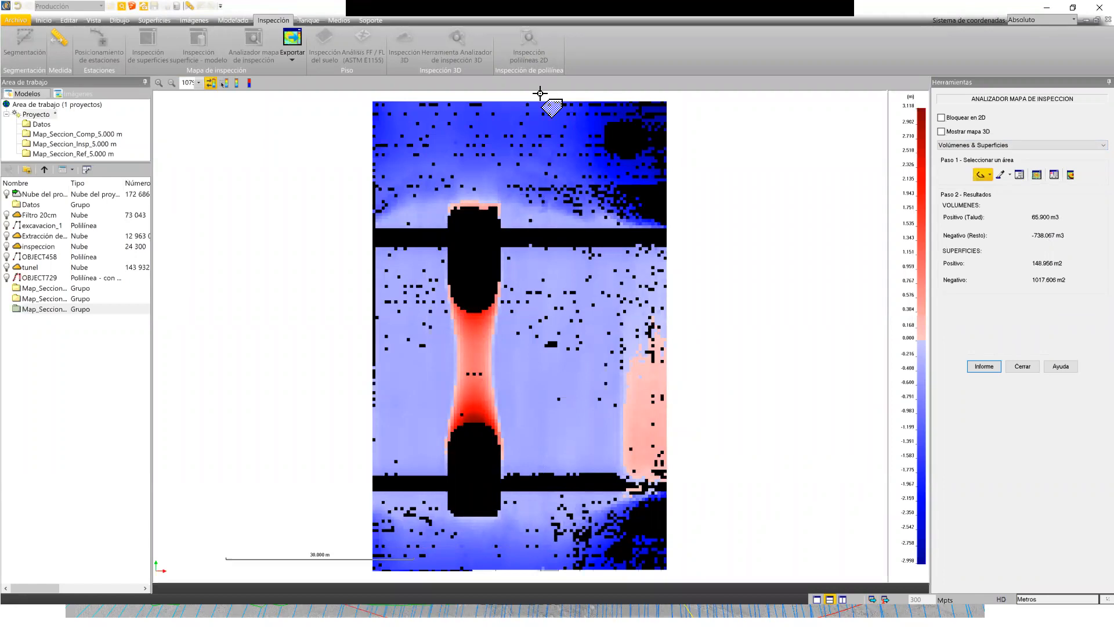
left_click(500, 104)
left_click(638, 118)
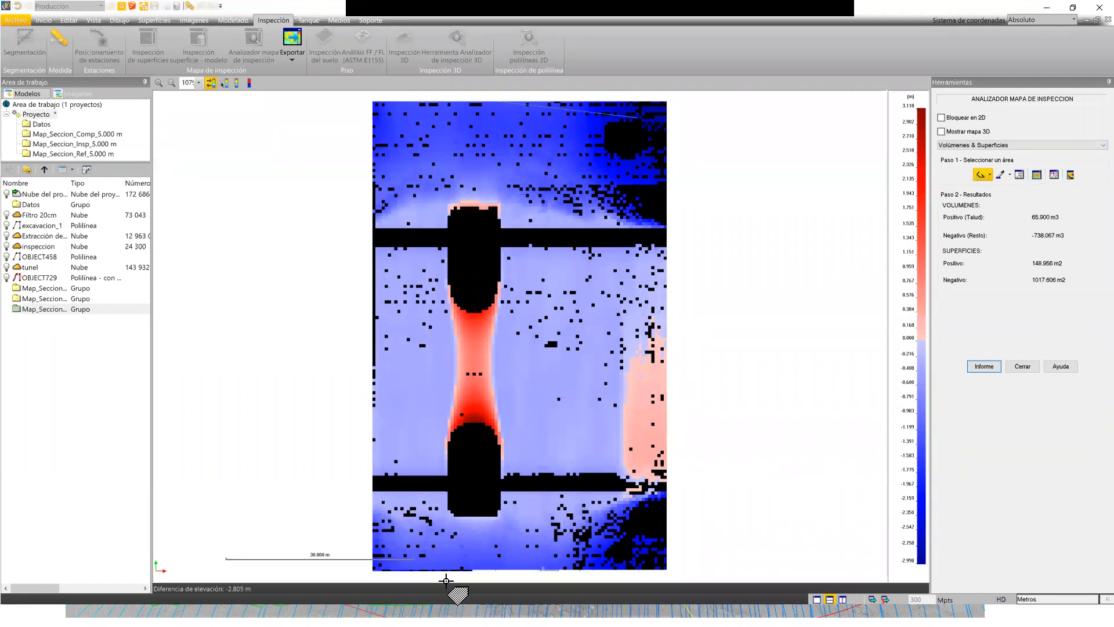
left_click(496, 567)
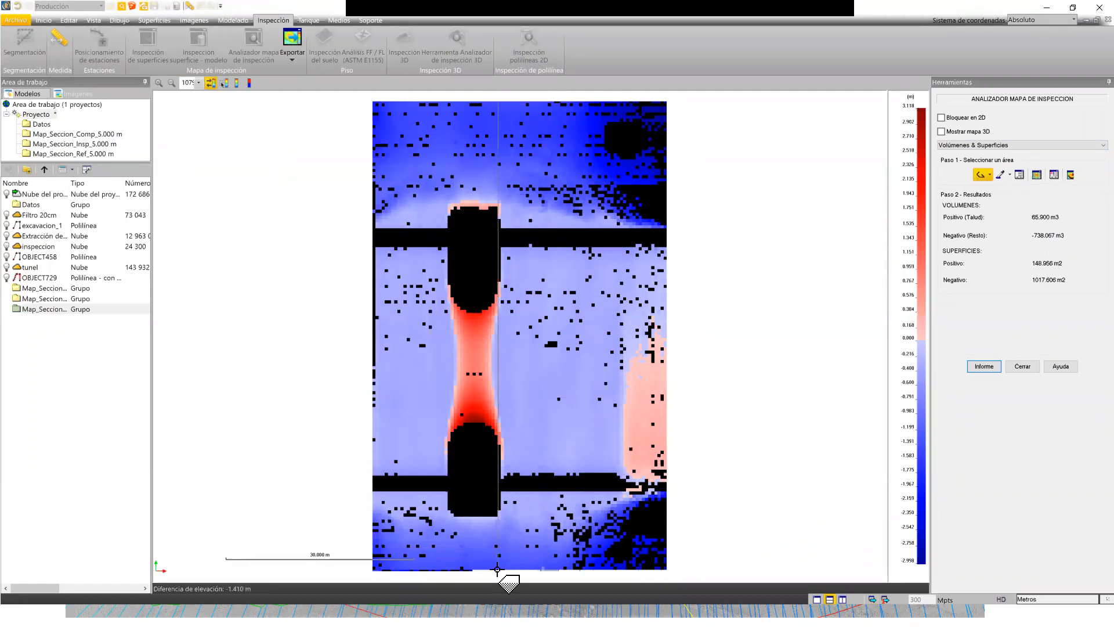
left_click(665, 569)
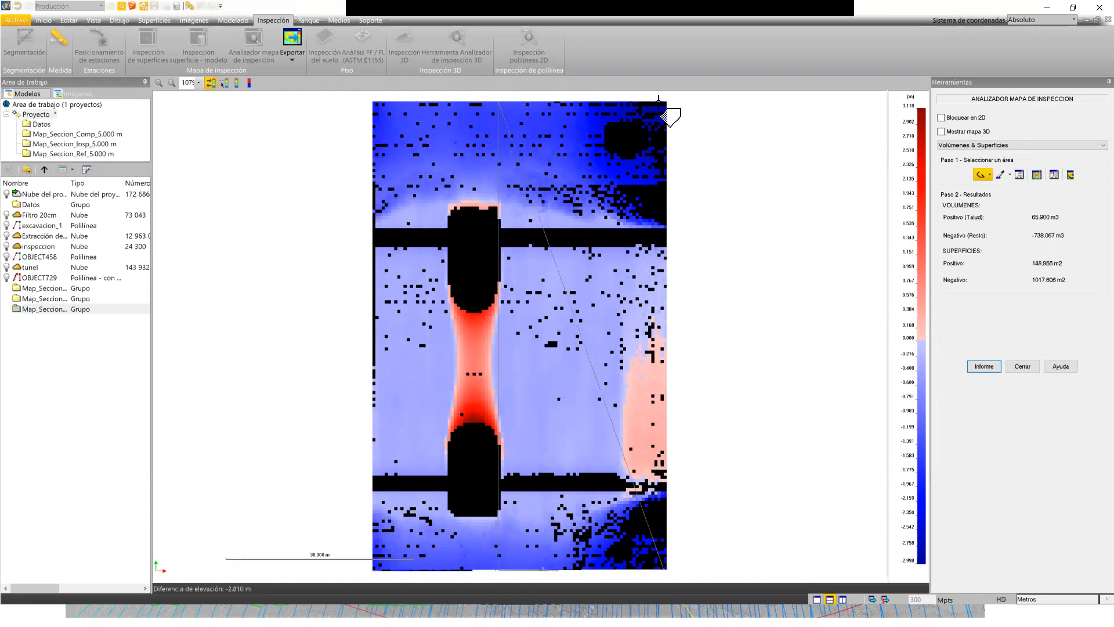
left_click(666, 102)
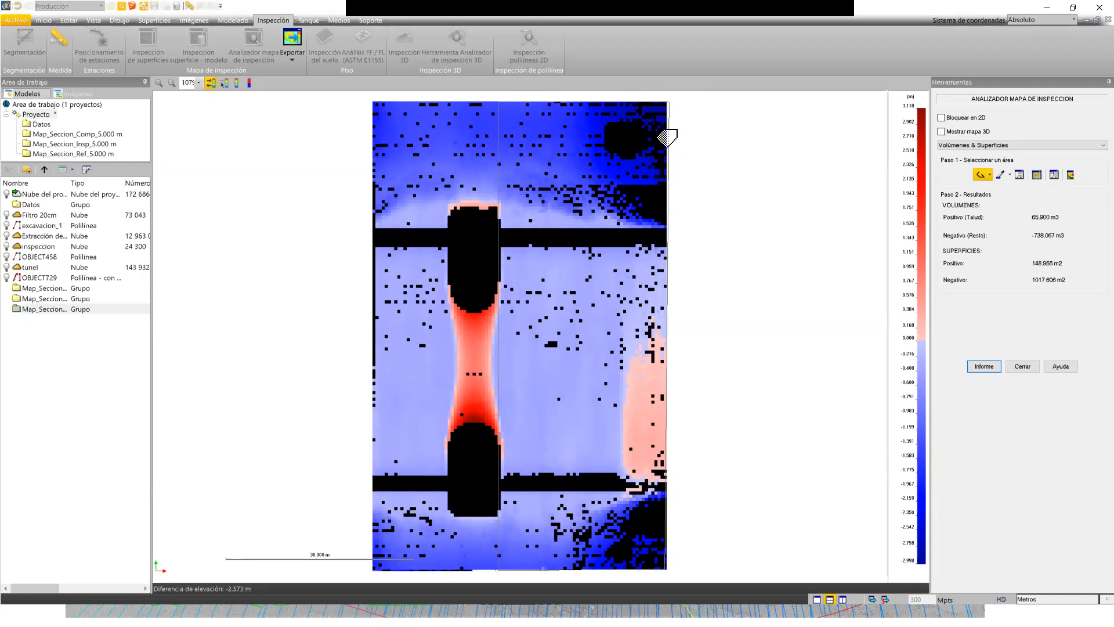
left_click(978, 176)
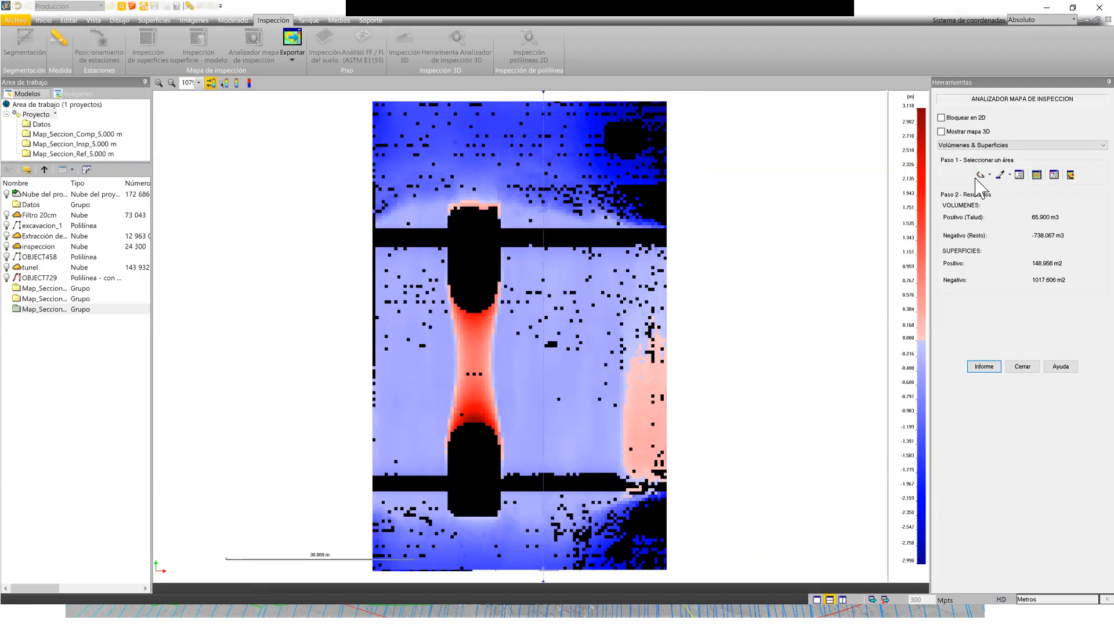
left_click(981, 174)
Switch the analysis to Puntos & Polilíneas and place a point on the reference surface beside the pale red zone of the map.
left_click(1004, 146)
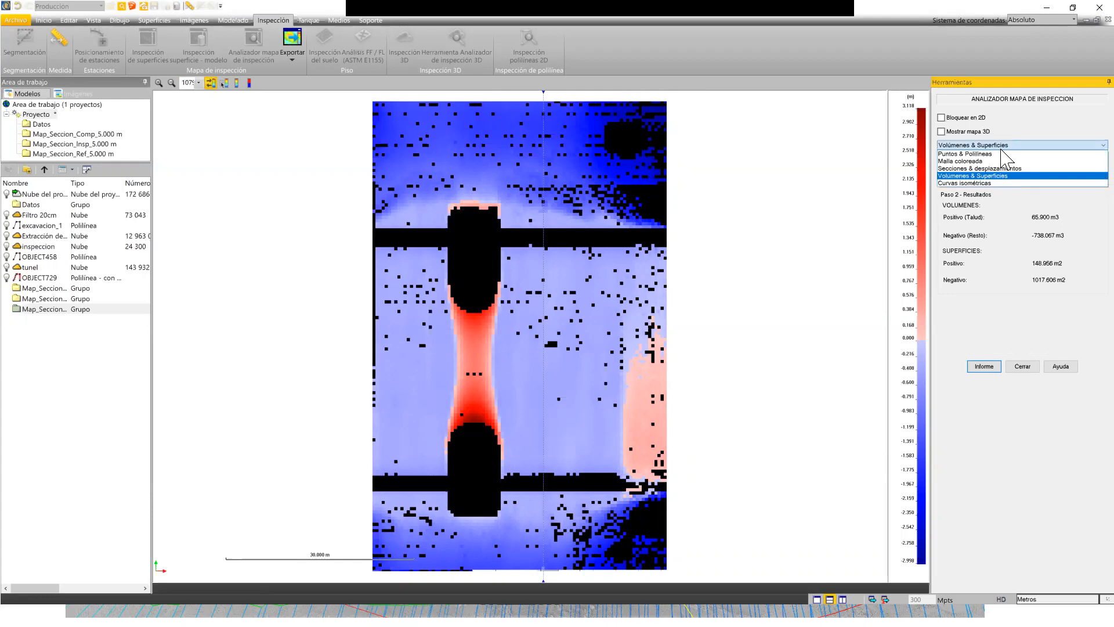
left_click(966, 154)
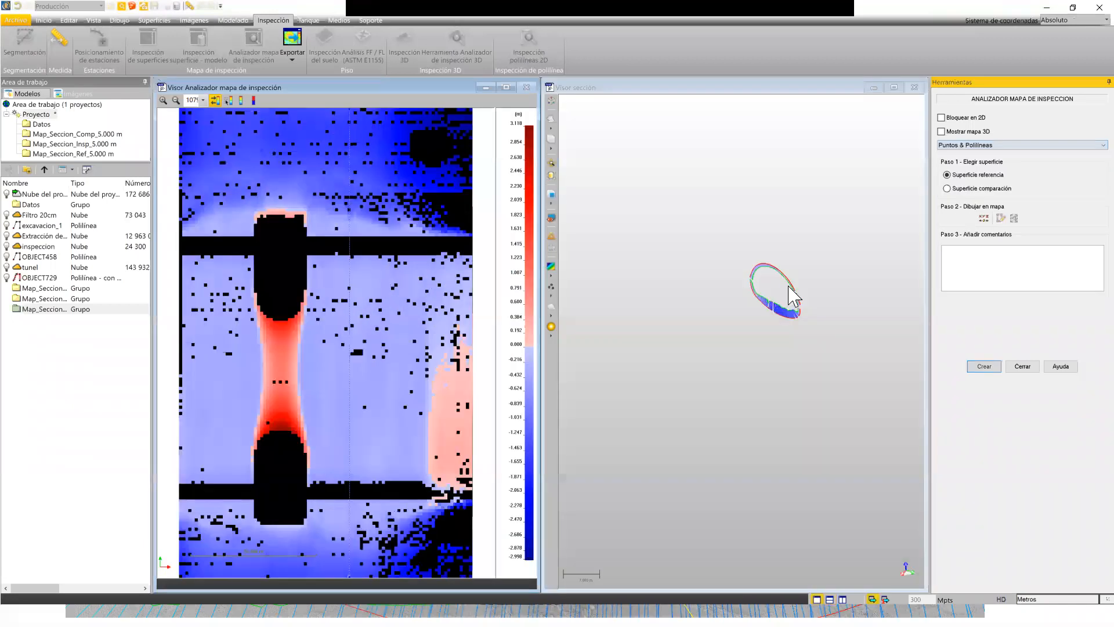
left_click_drag(792, 296, 925, 190)
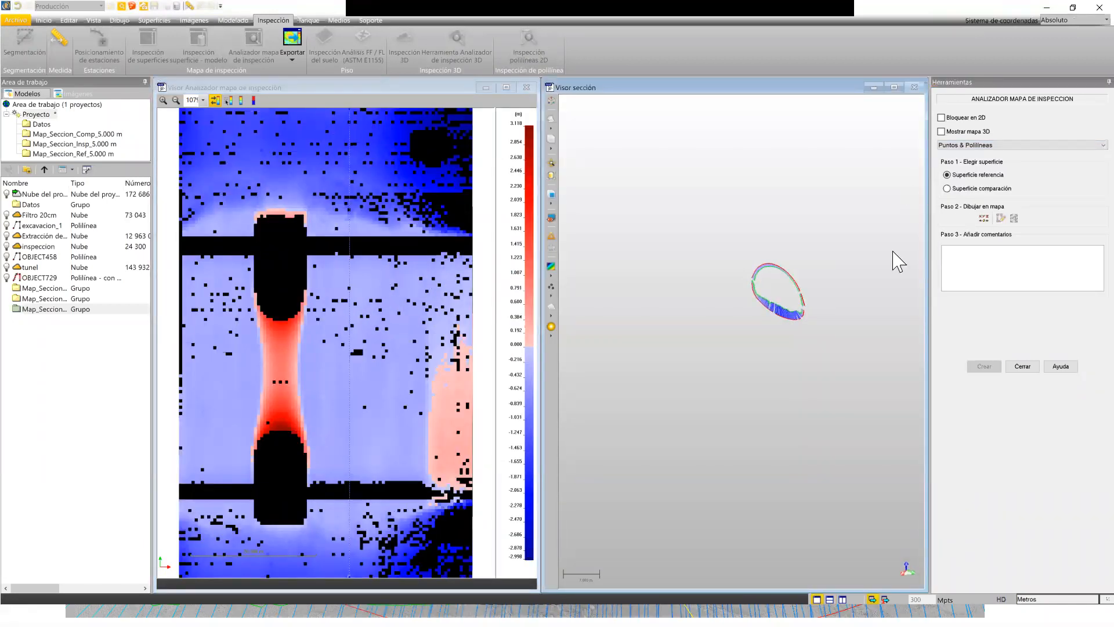
left_click(985, 219)
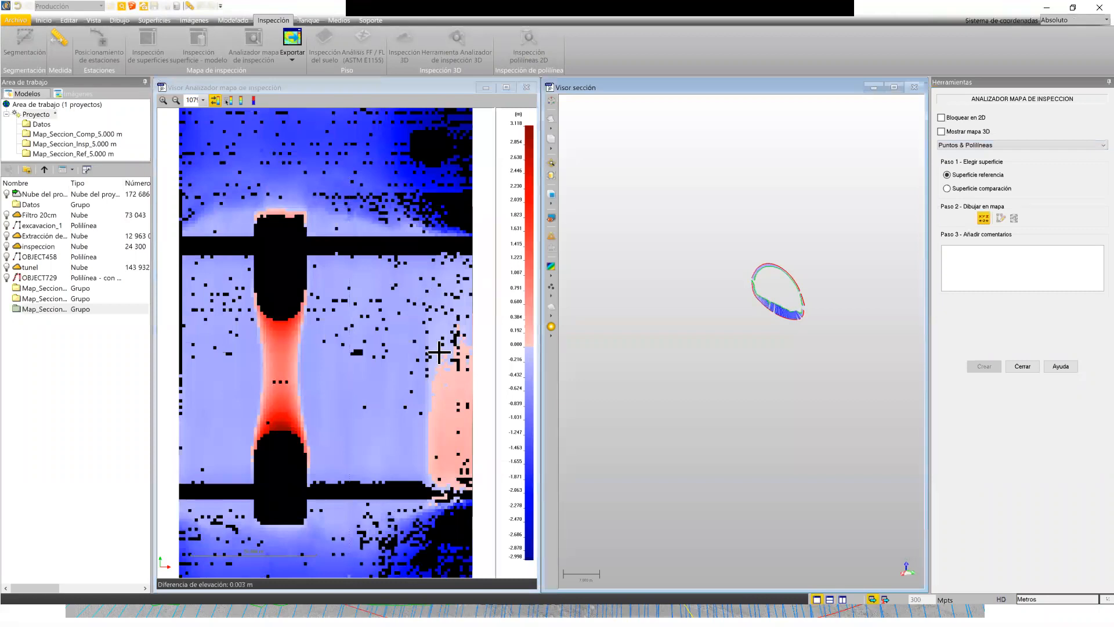
left_click(435, 334)
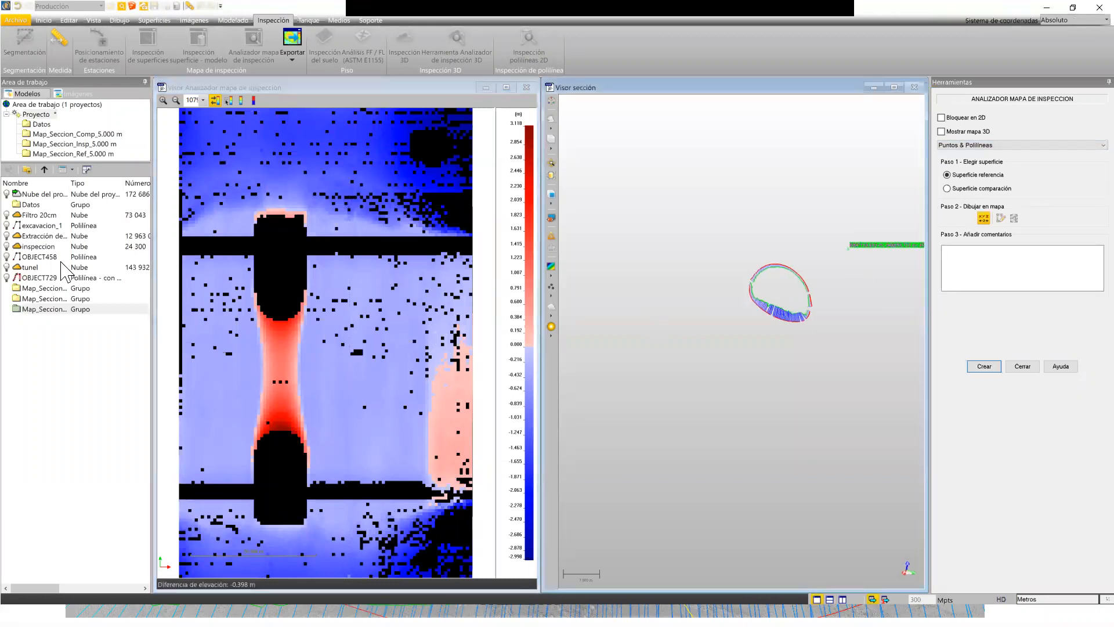
Show the tunel cloud in the section viewer and examine the placed point's position on the tunnel surface.
left_click(18, 267)
left_click(6, 267)
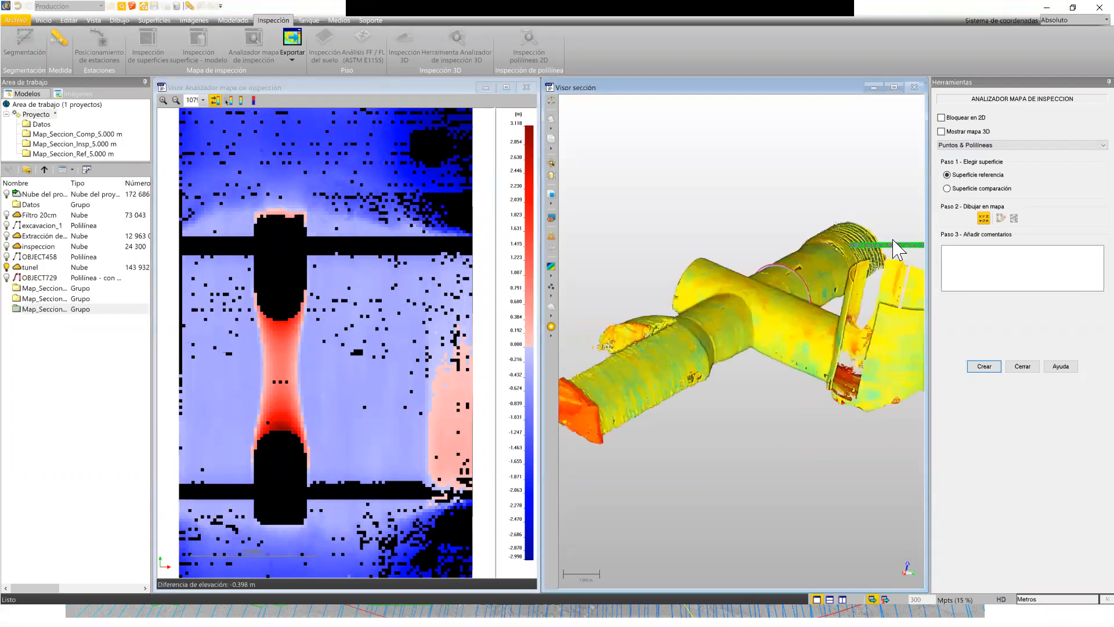
scroll(775, 243, "up", 5)
scroll(769, 268, "up", 4)
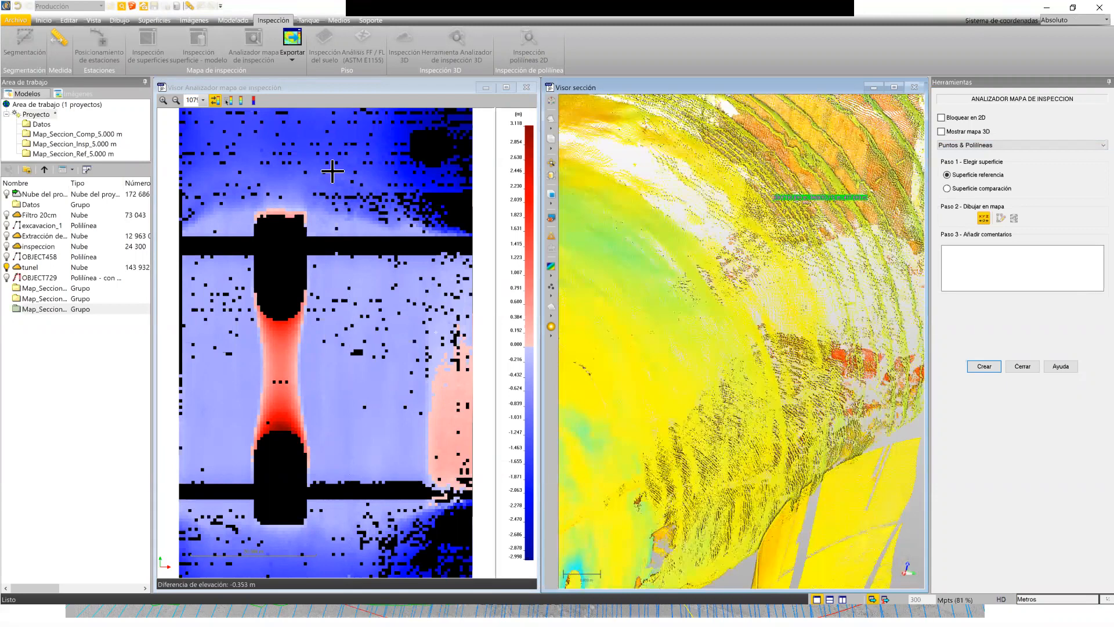
left_click_drag(778, 207, 769, 232)
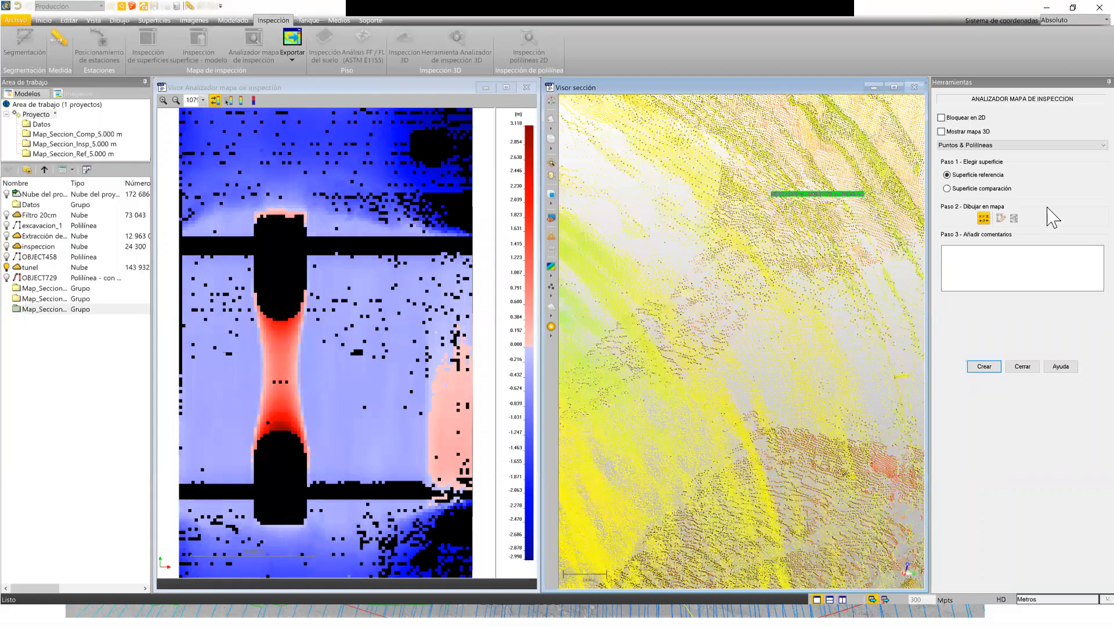
Add the comment "cortar Aca" to the placed point, create it as a 3D point, and select it in the project.
left_click(984, 258)
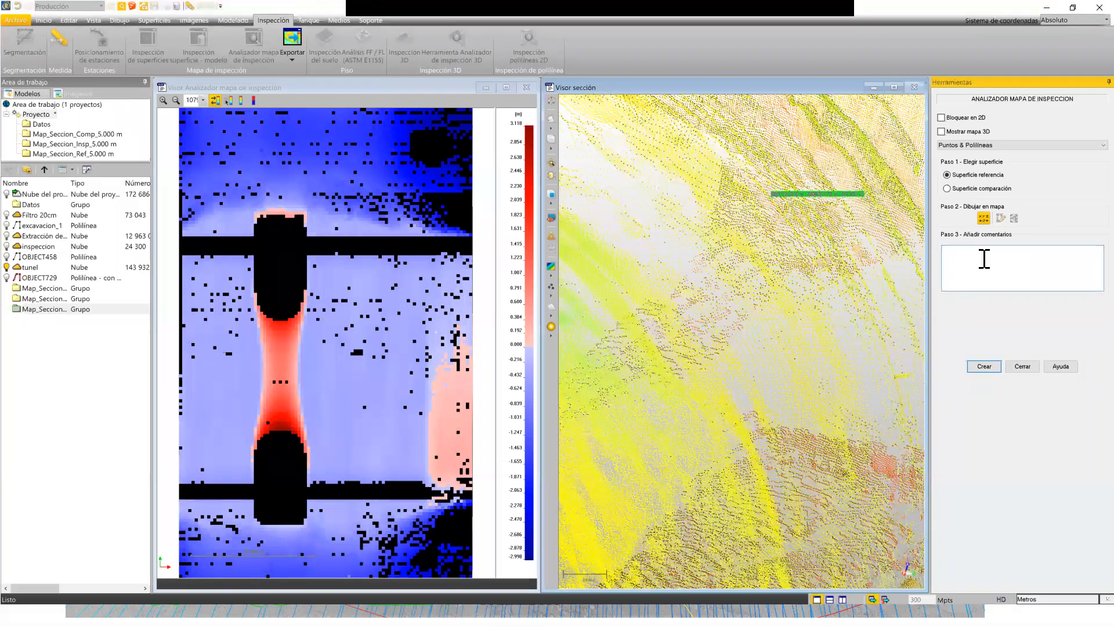
type("cortar Aca")
left_click(991, 369)
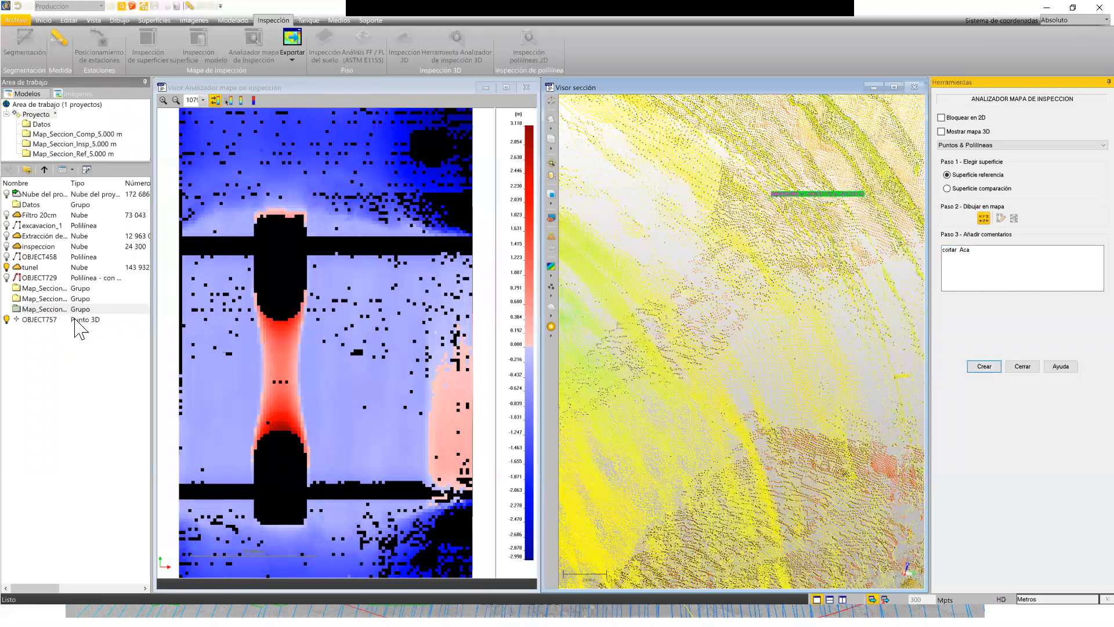
left_click(78, 320)
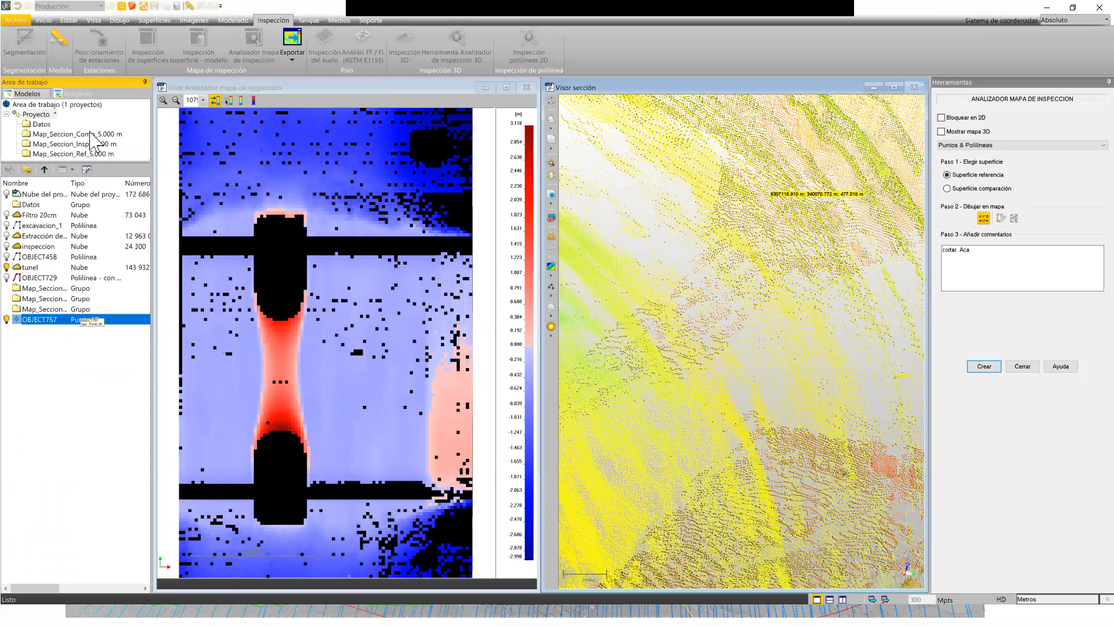
Close the map analyser, create the inspection map from the surface-to-model inspection, and close the inspection tool.
left_click(1015, 147)
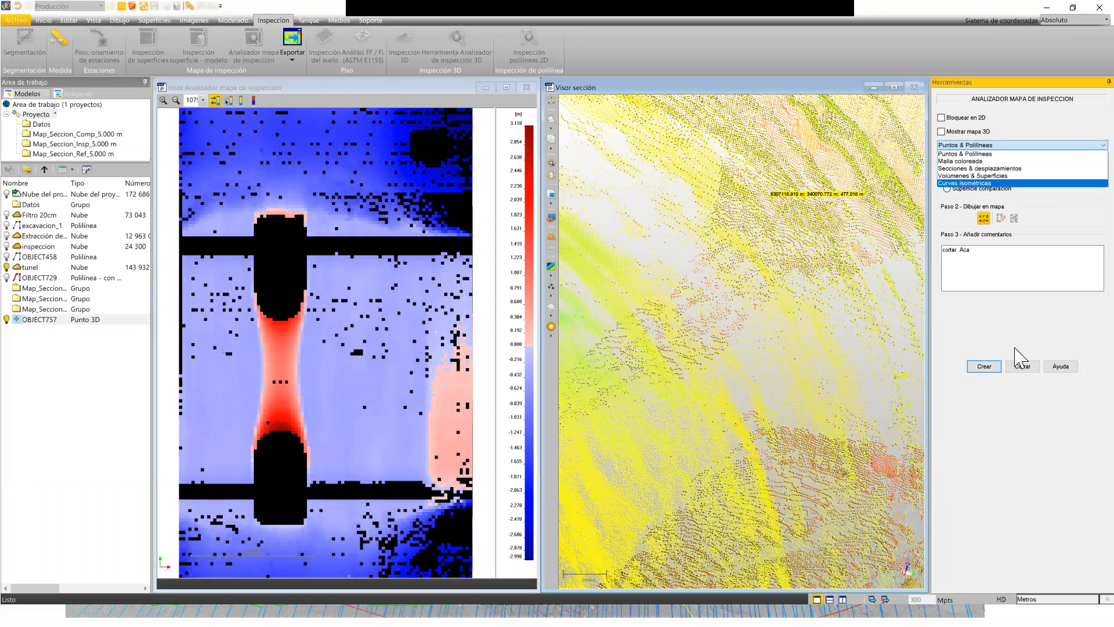
left_click(1030, 368)
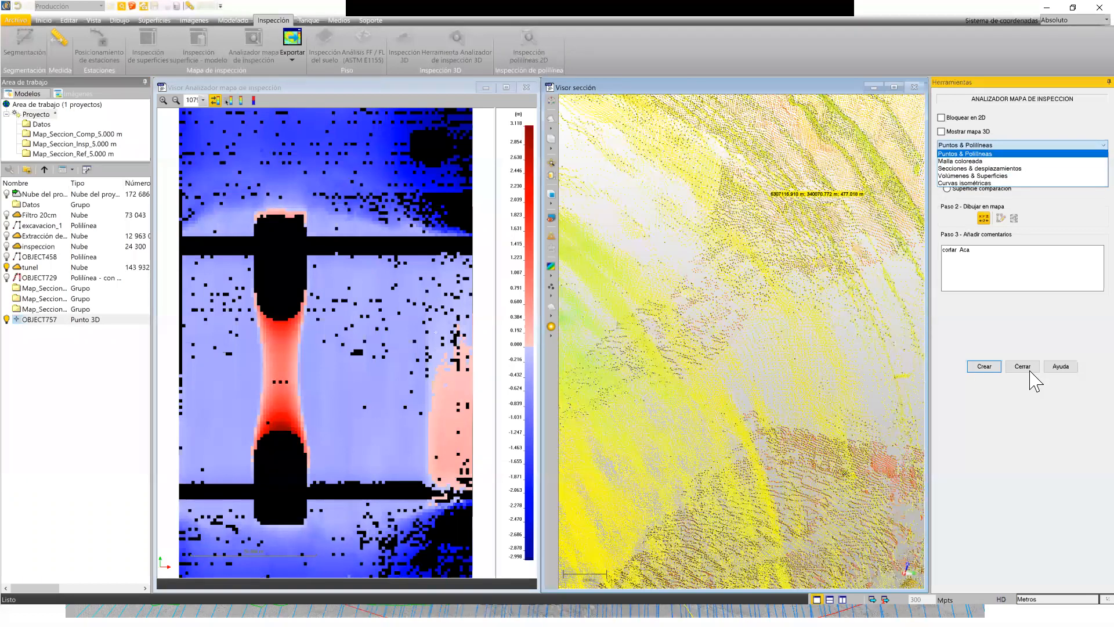
left_click(1031, 367)
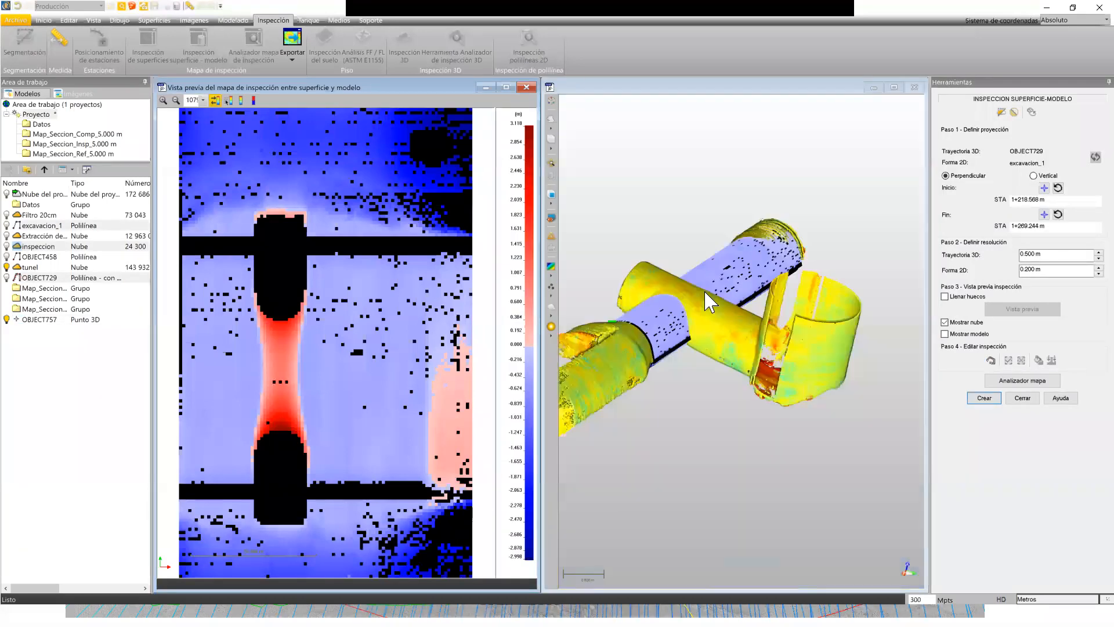
scroll(749, 264, "up", 2)
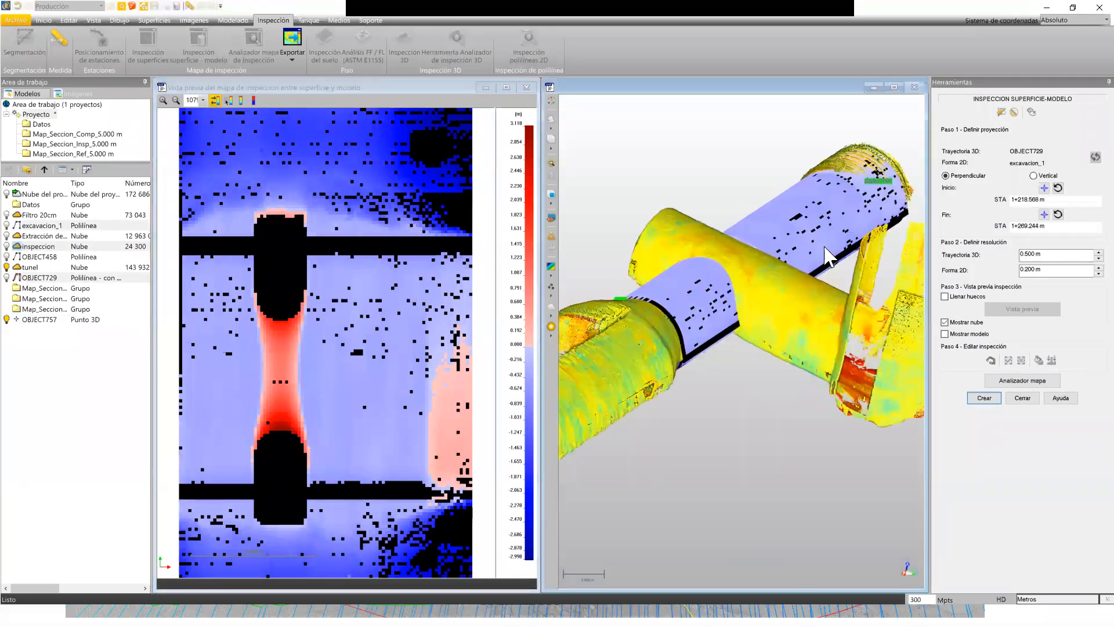
left_click(992, 397)
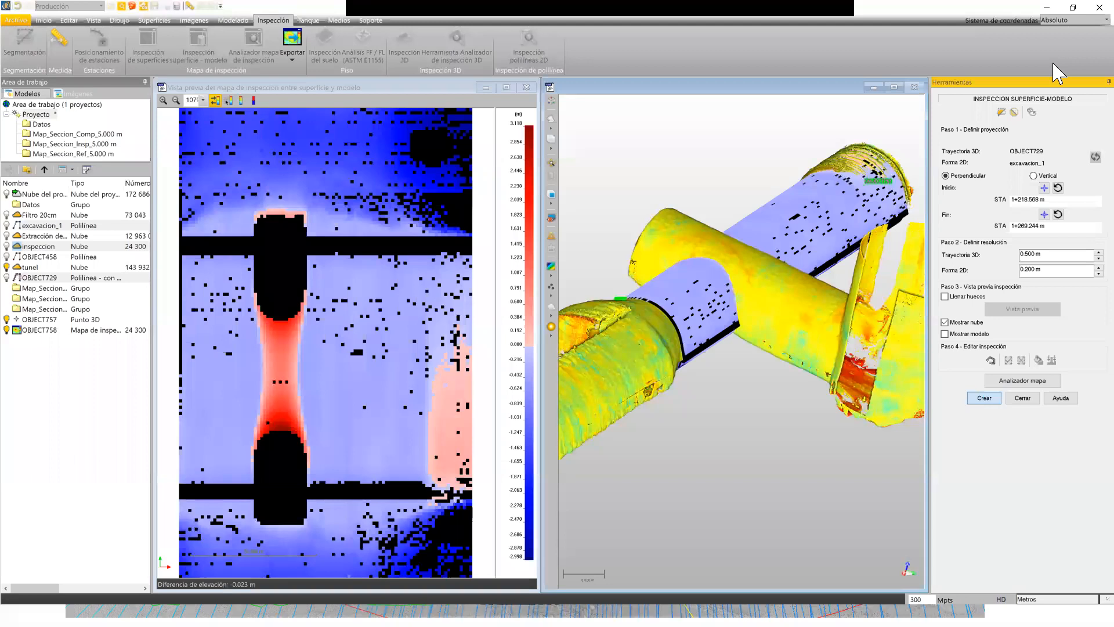
left_click(1022, 398)
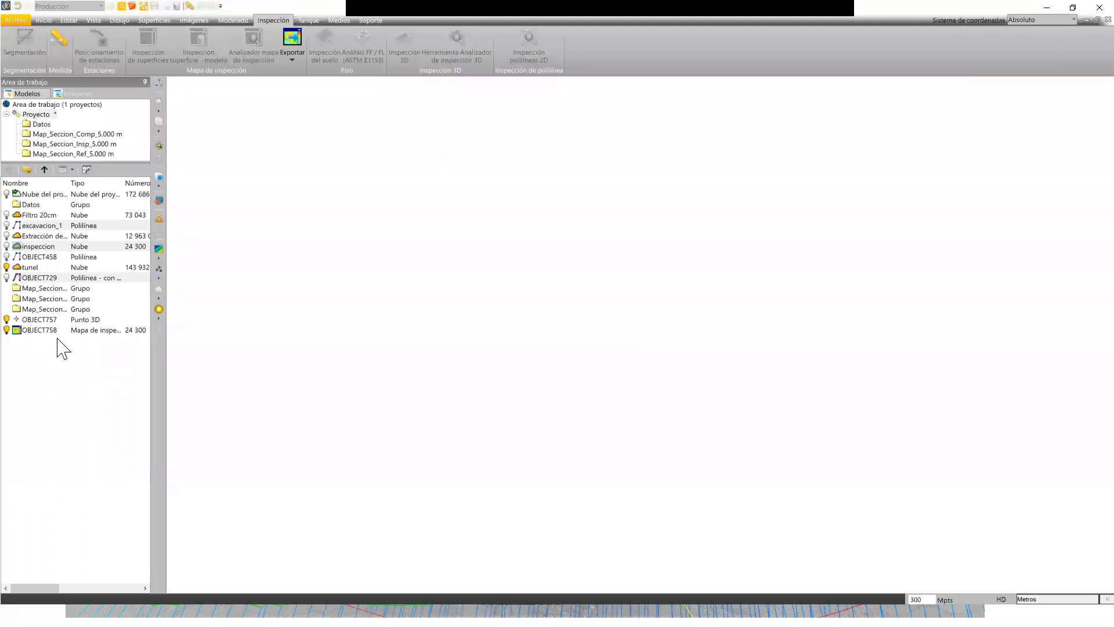
Select the new inspection map, examine it together with the tunnel cloud from several sides, and switch to the presentation.
left_click(59, 335)
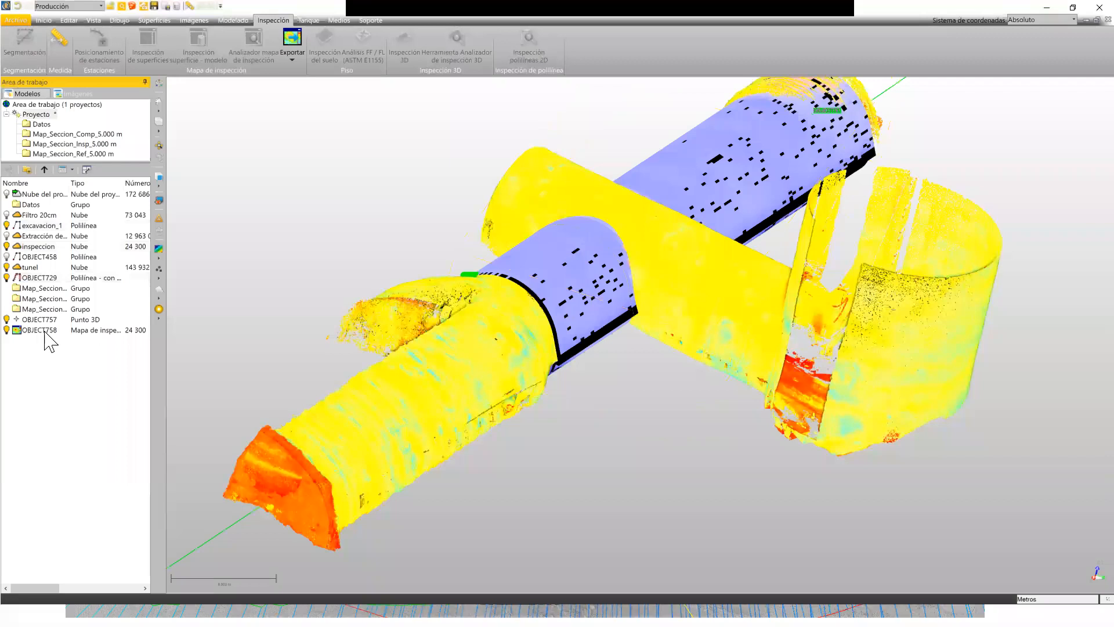
left_click(45, 331)
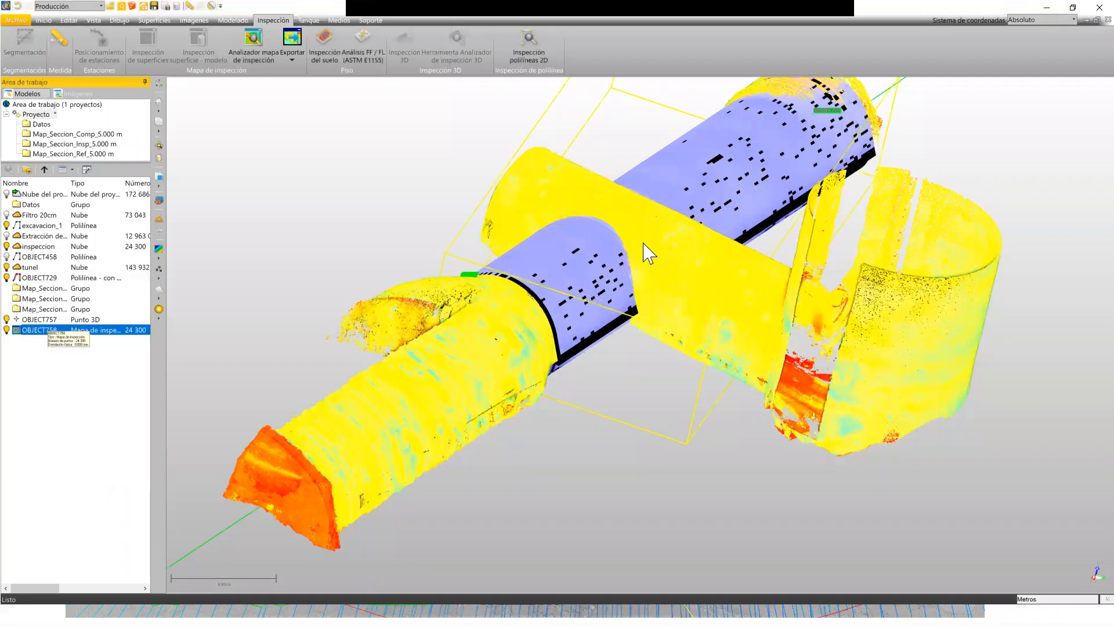
scroll(634, 261, "down", 3)
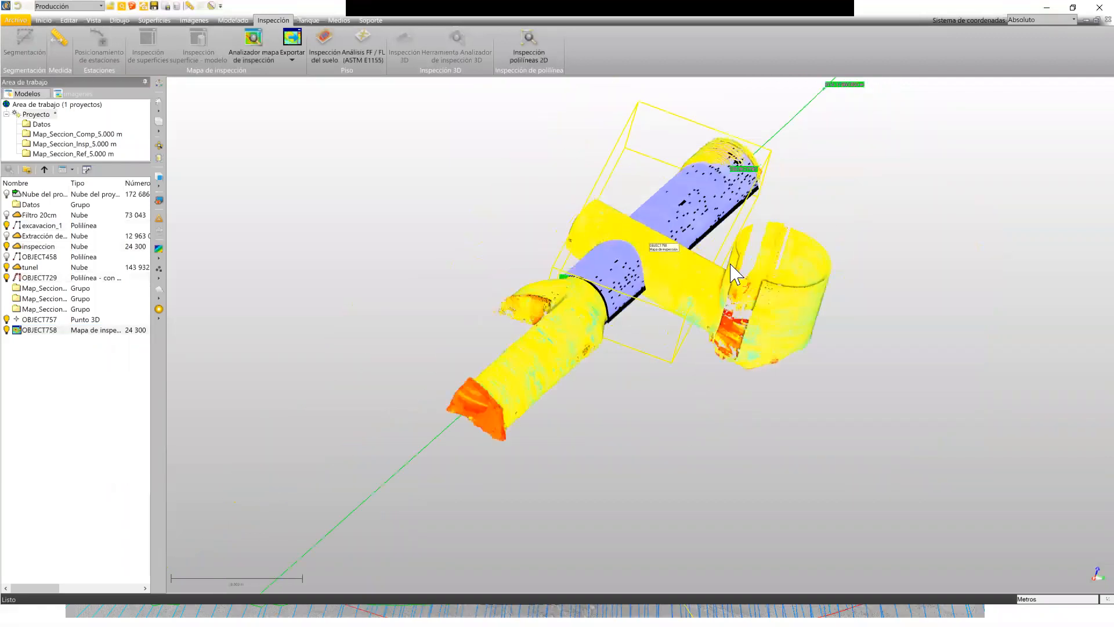
left_click_drag(472, 333, 688, 412)
left_click_drag(786, 284, 769, 245)
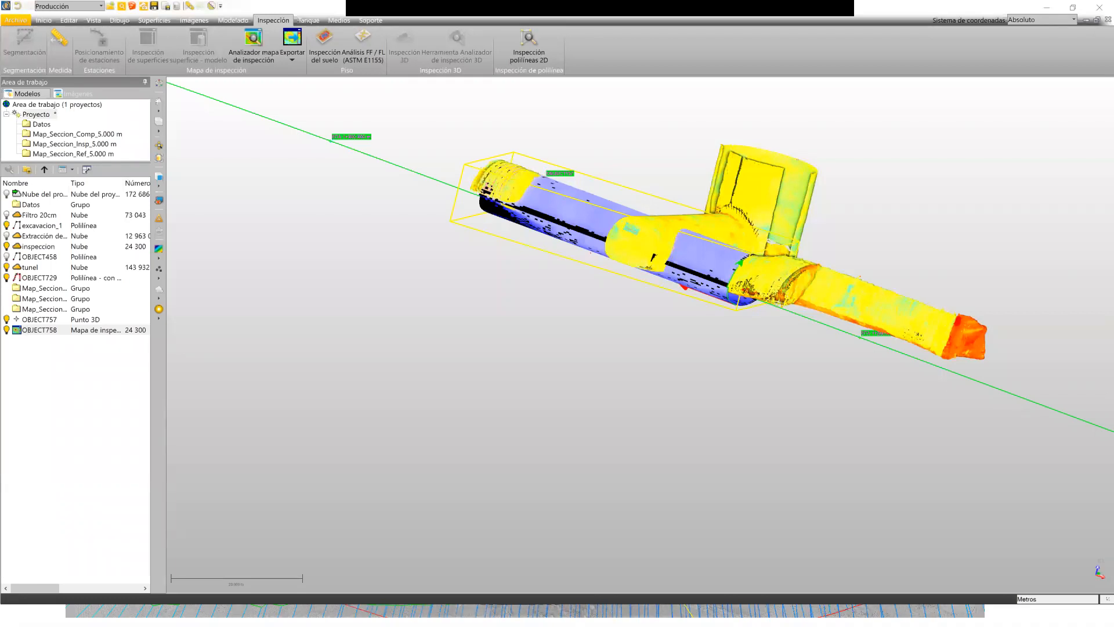
key("alt+Tab")
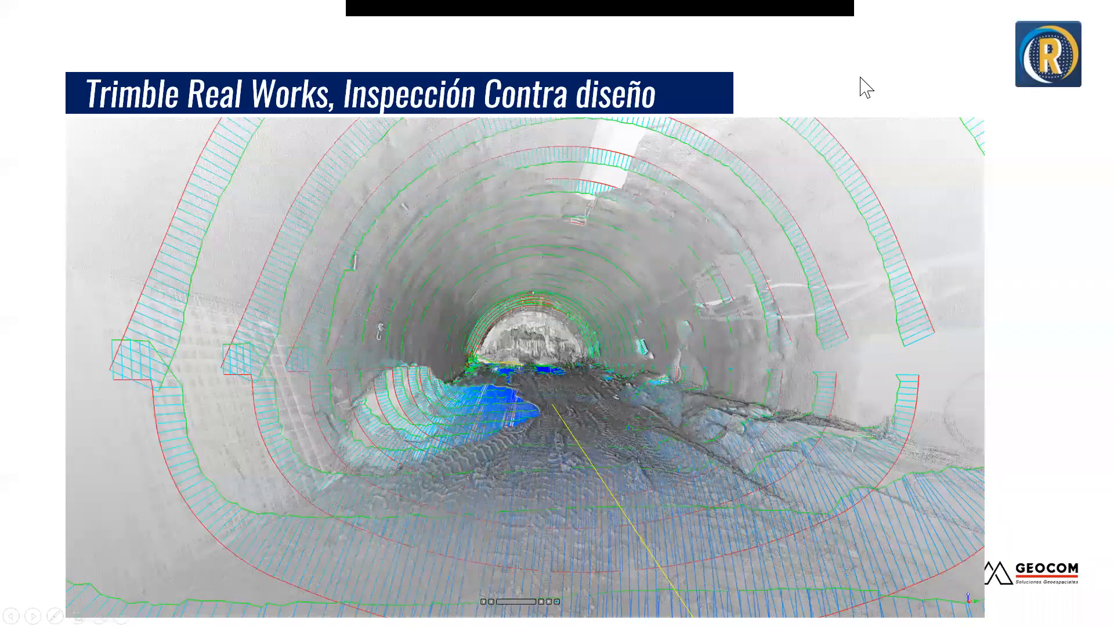
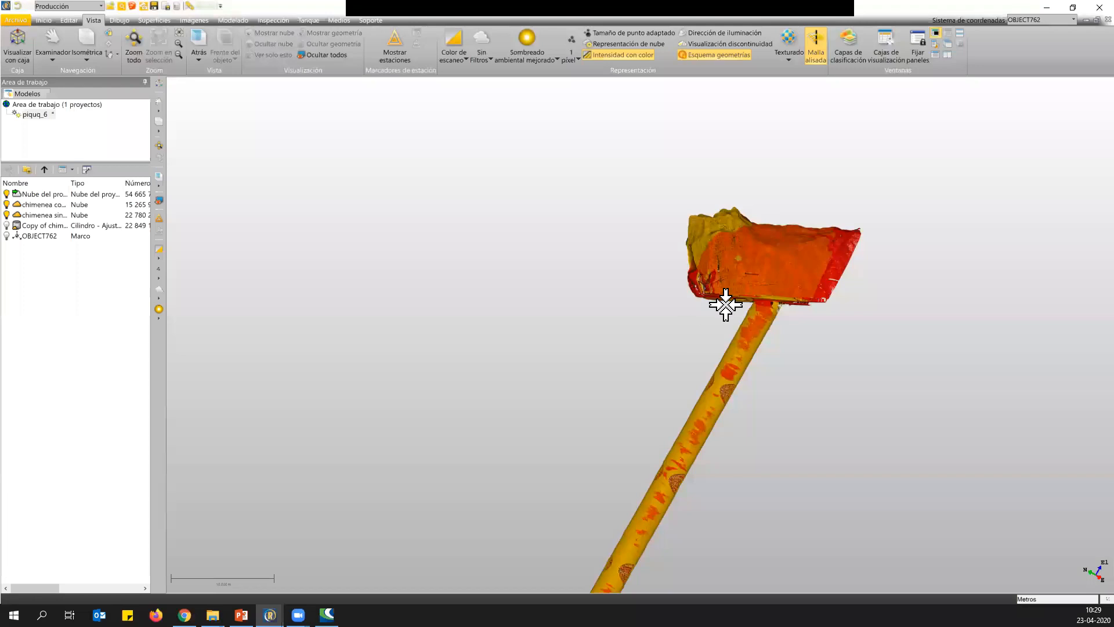
Examine the two overlapping chimney clouds along the shaft and in the box-limited section, and turn off the box view.
left_click_drag(741, 278, 713, 332)
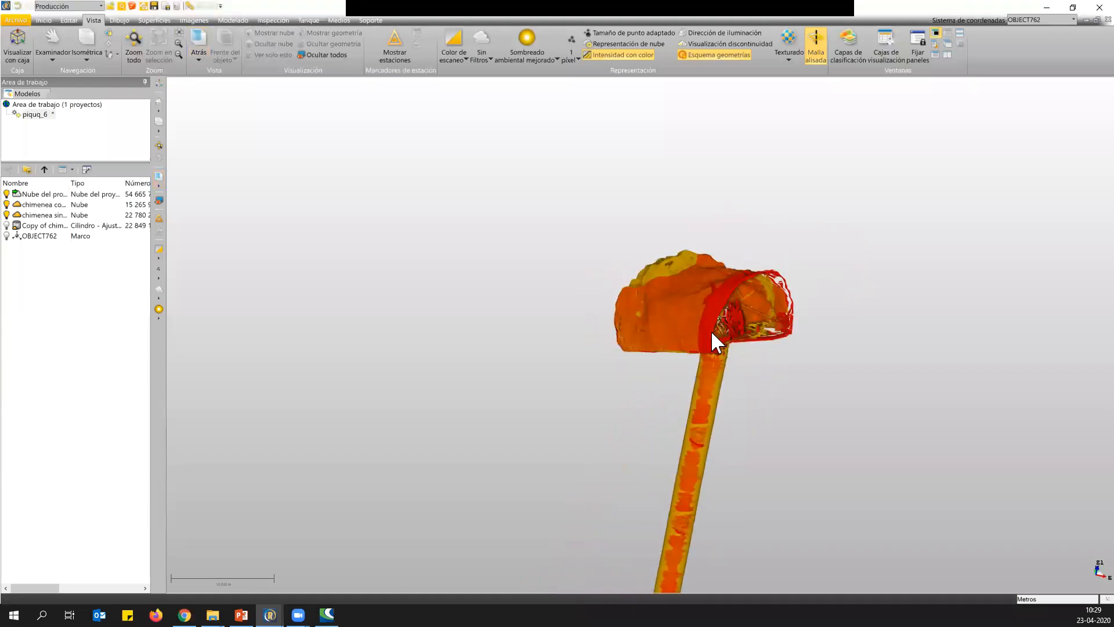
scroll(711, 329, "up", 5)
left_click_drag(715, 275, 701, 343)
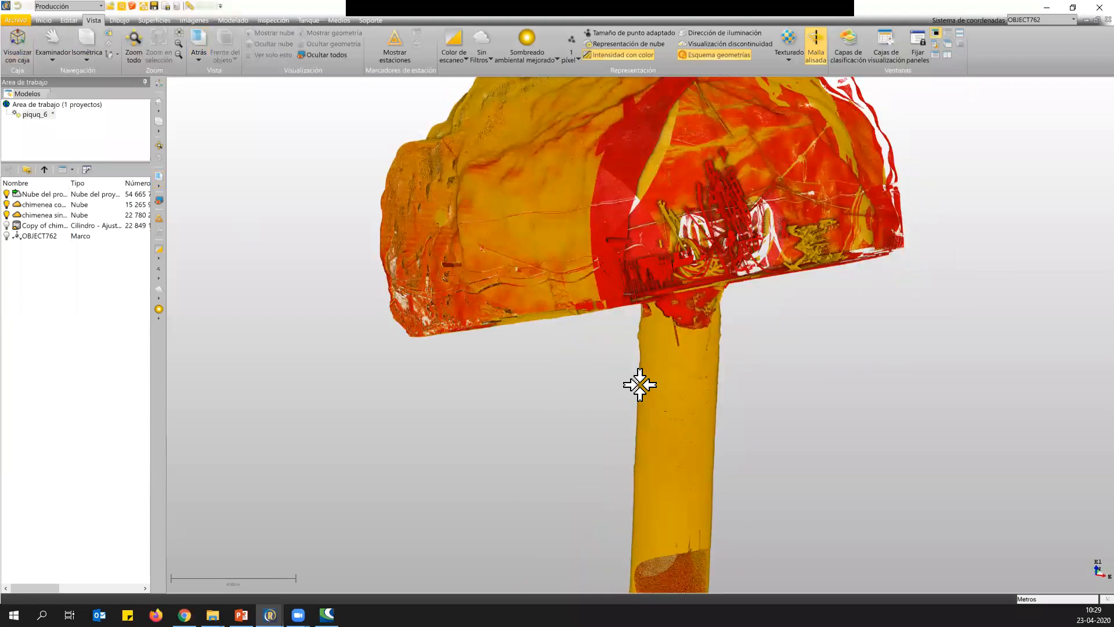
left_click_drag(672, 422, 660, 275)
scroll(664, 290, "up", 6)
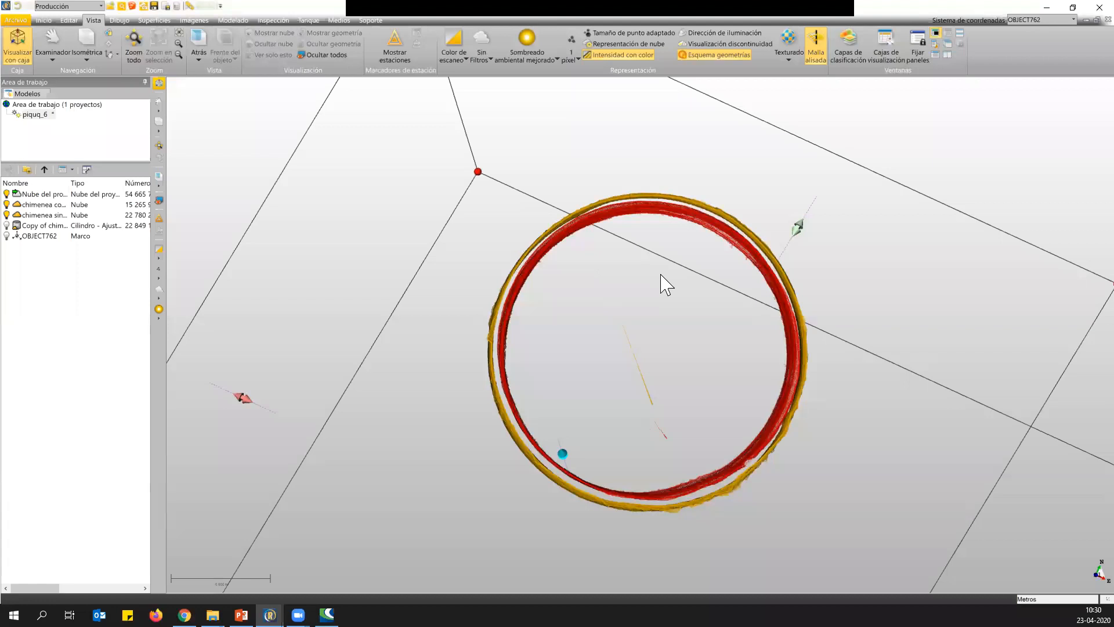
scroll(667, 286, "down", 2)
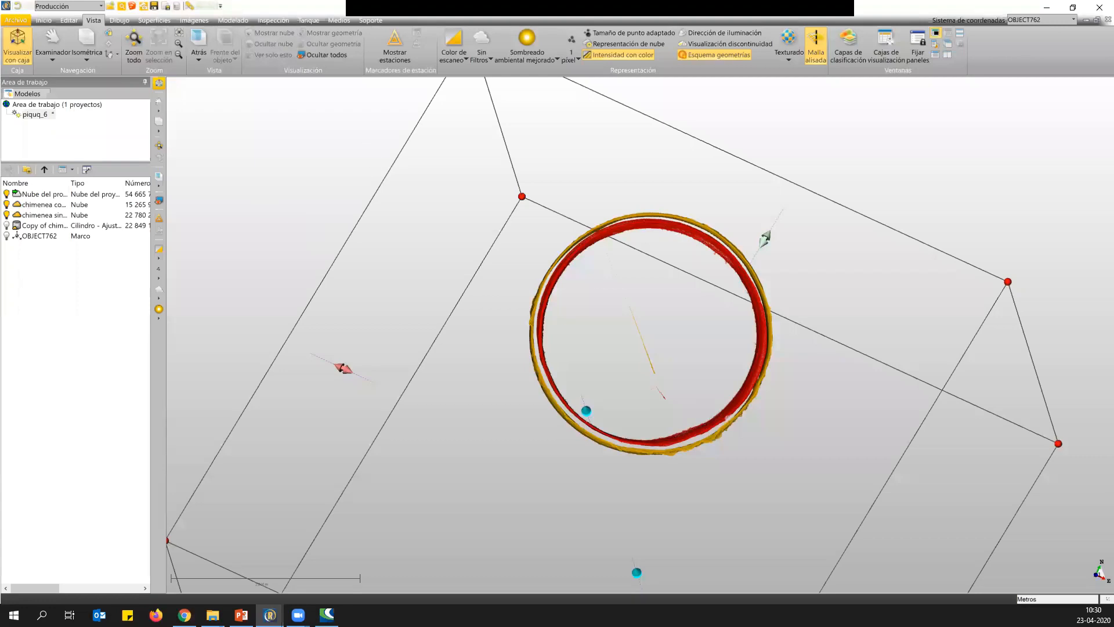
left_click(18, 46)
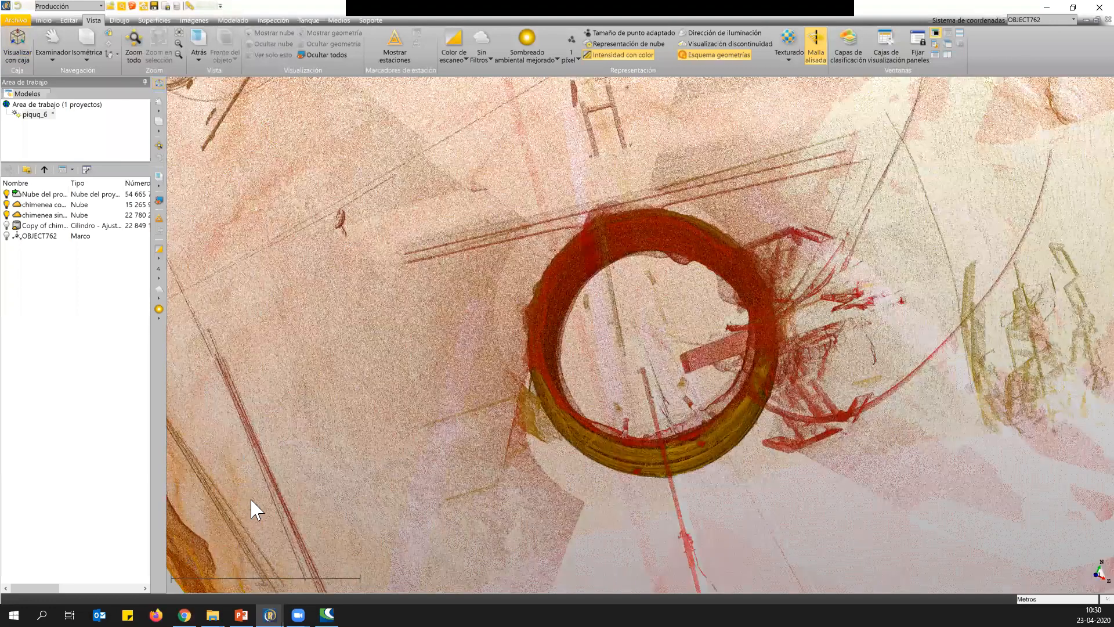
Hide the project cloud and examine the two chimney clouds on their own along the whole shaft.
left_click_drag(549, 288, 121, 242)
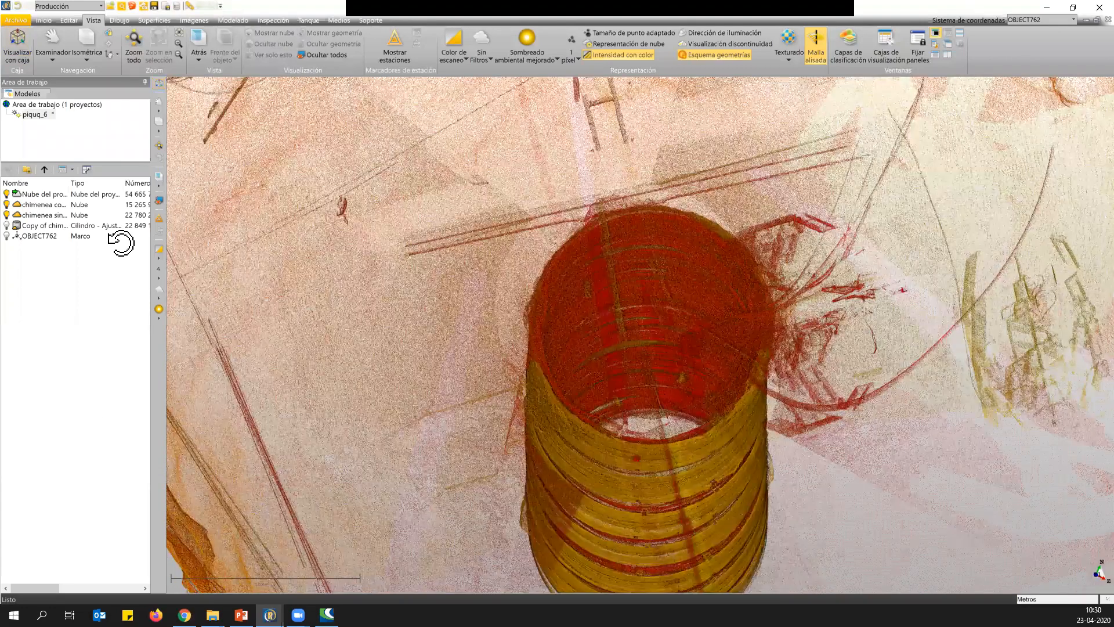
left_click(7, 194)
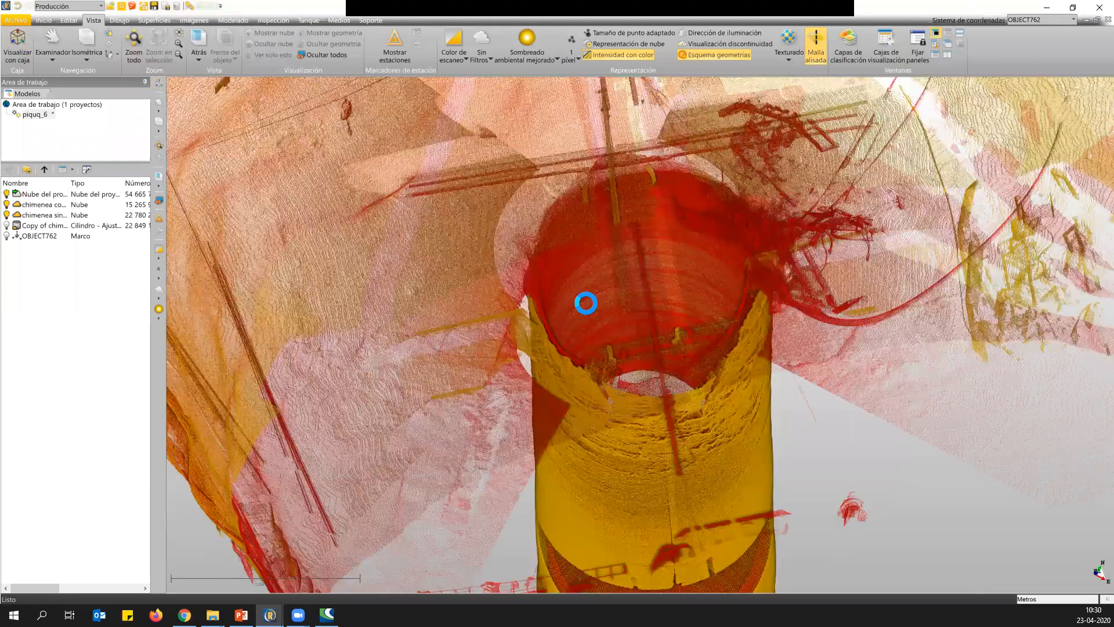
key("ctrl+z")
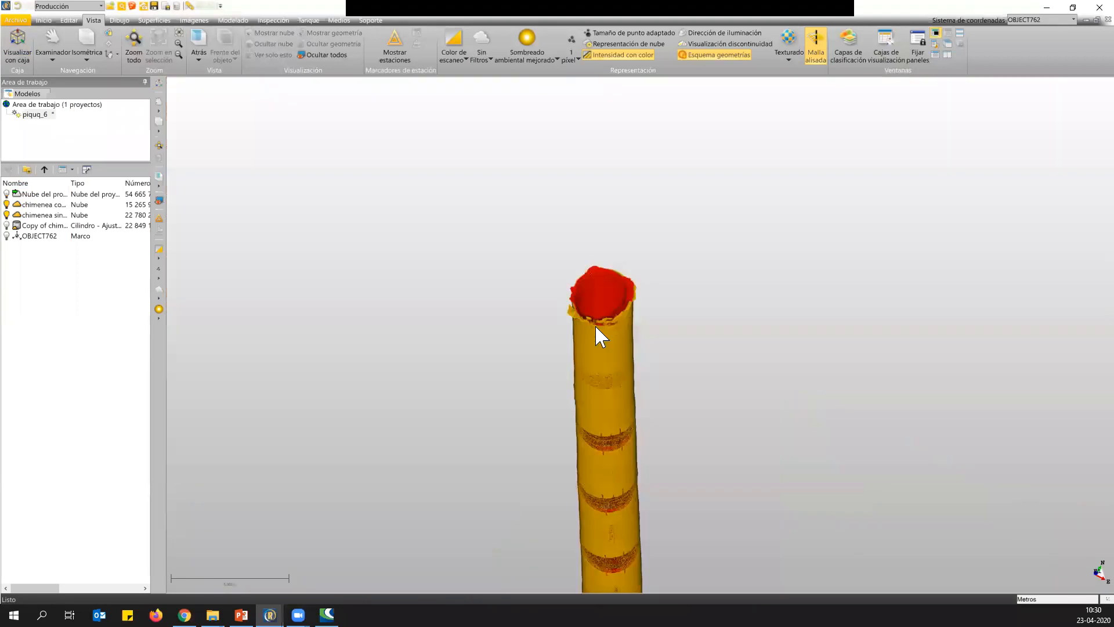
left_click_drag(600, 330, 671, 199)
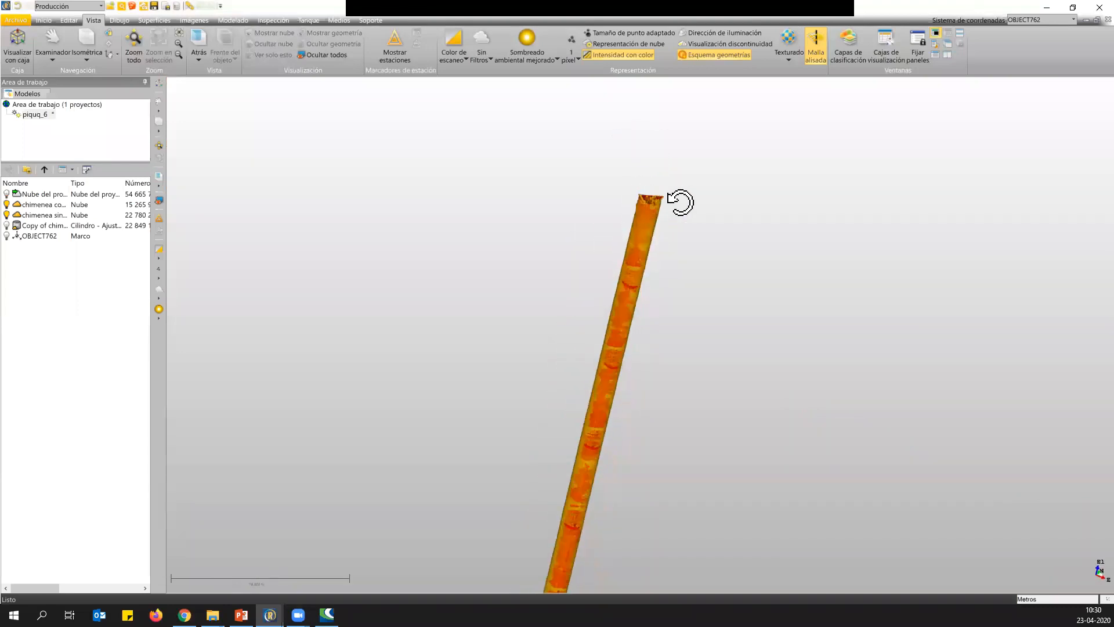
scroll(633, 208, "up", 2)
scroll(632, 210, "down", 3)
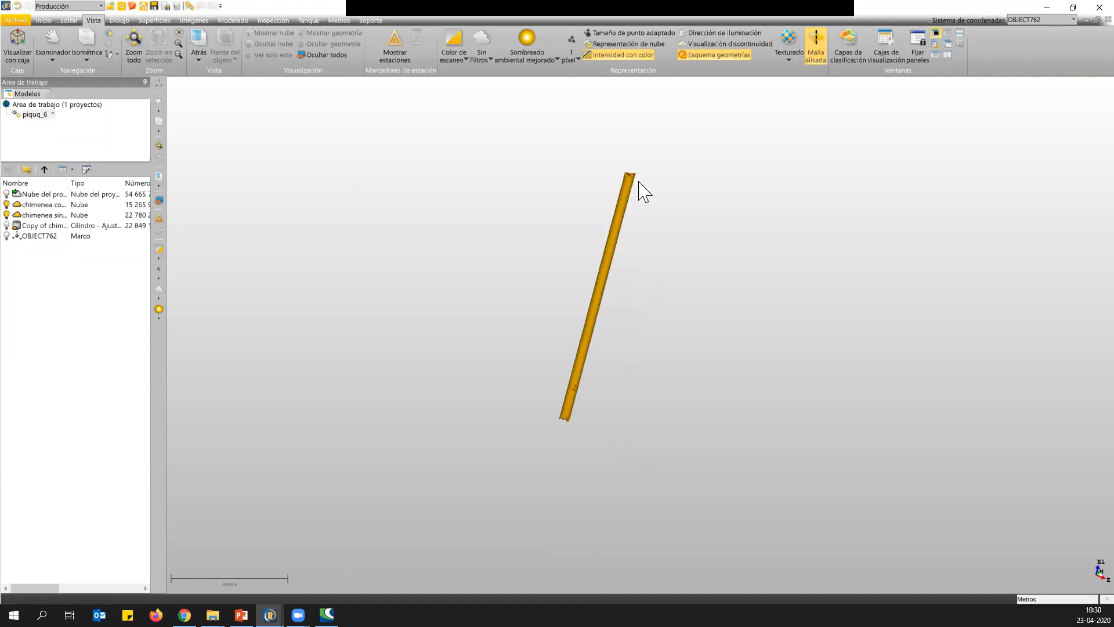
left_click_drag(642, 187, 638, 174)
scroll(638, 177, "up", 3)
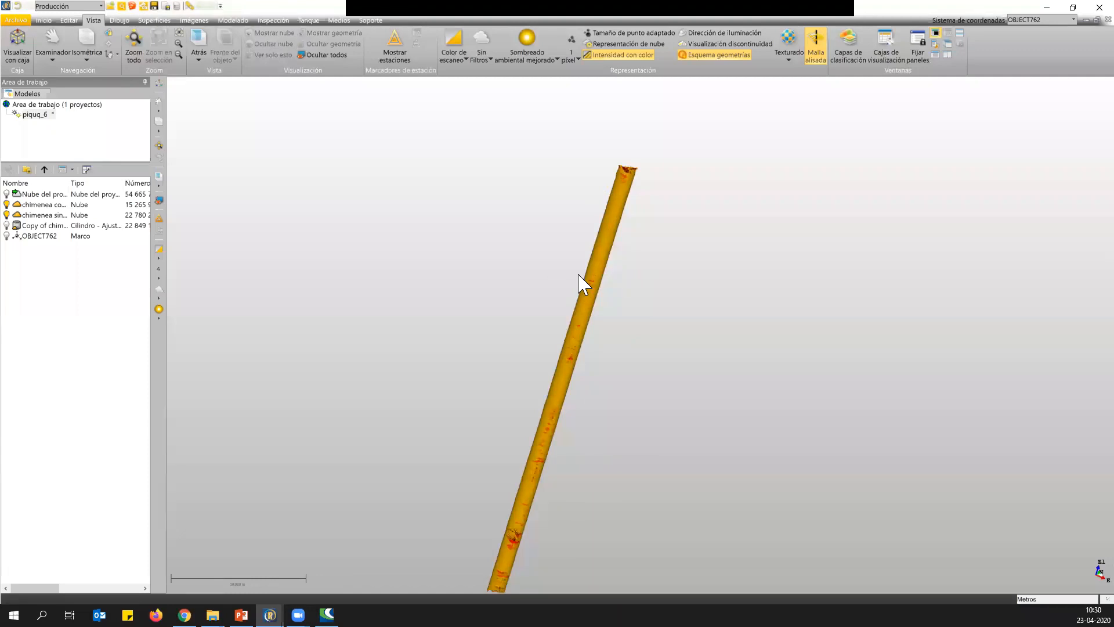
Select both chimenea clouds together and start the surface-to-surface inspection between them.
left_click(48, 236)
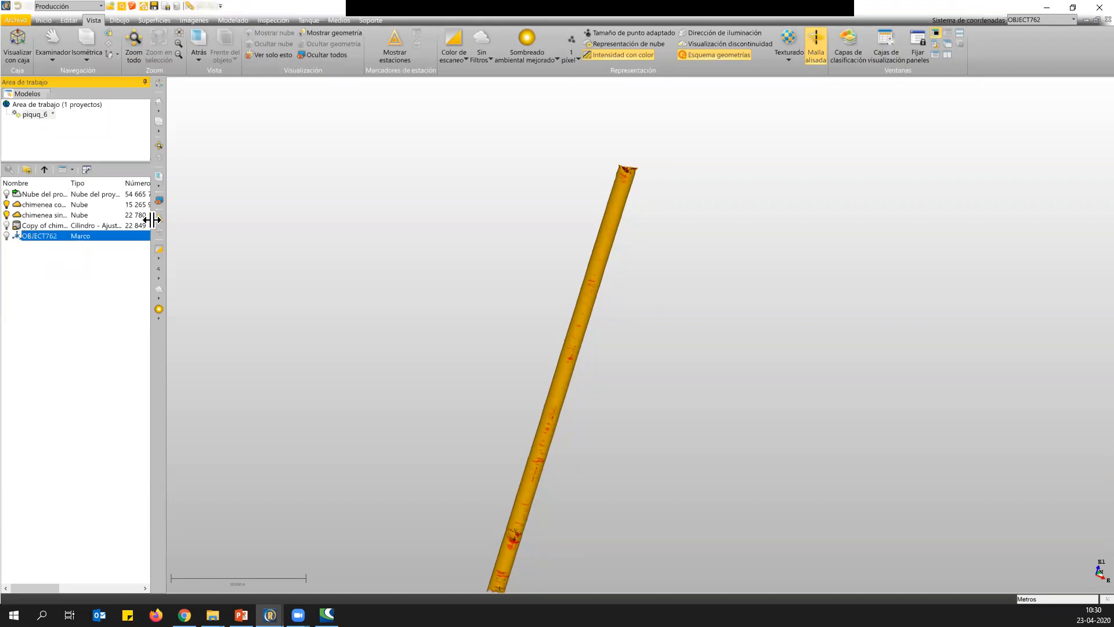
left_click(49, 215)
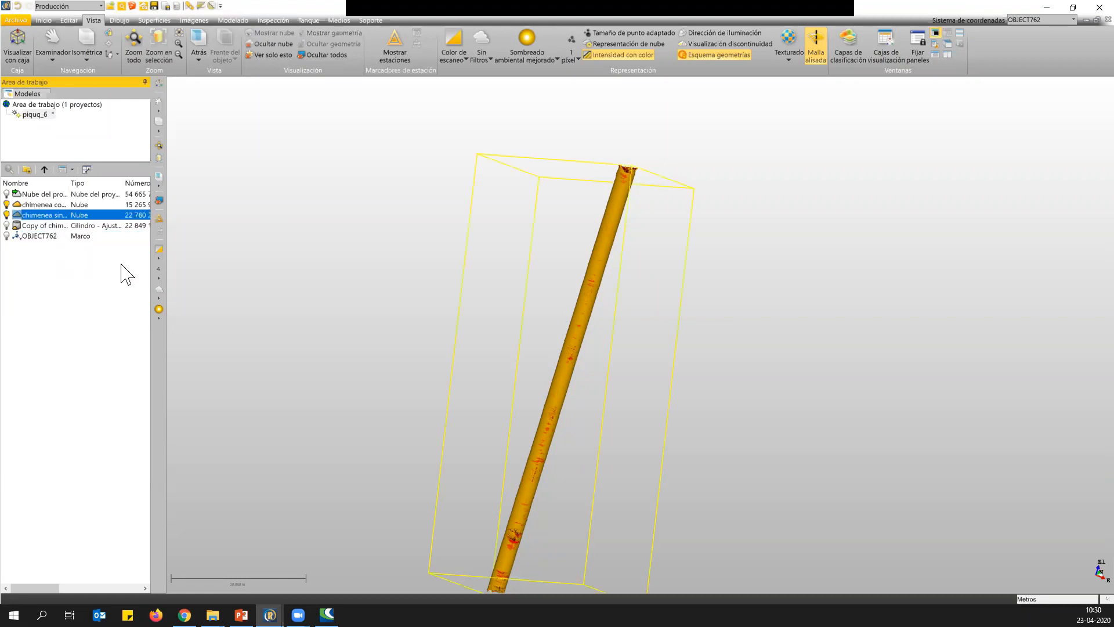
left_click(52, 206)
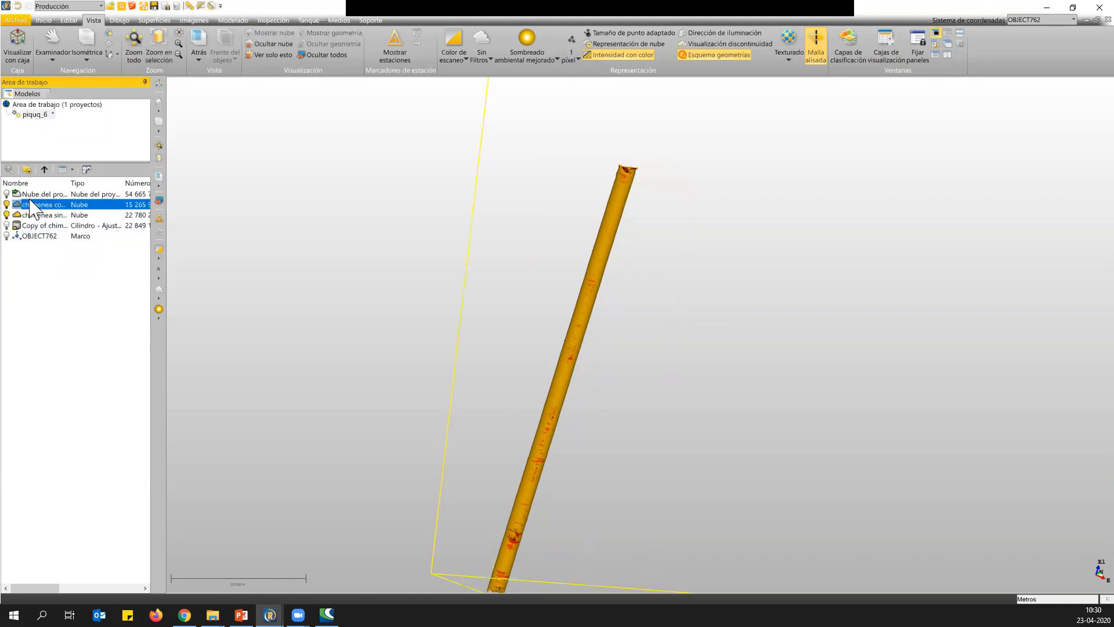
left_click(77, 215, "ctrl")
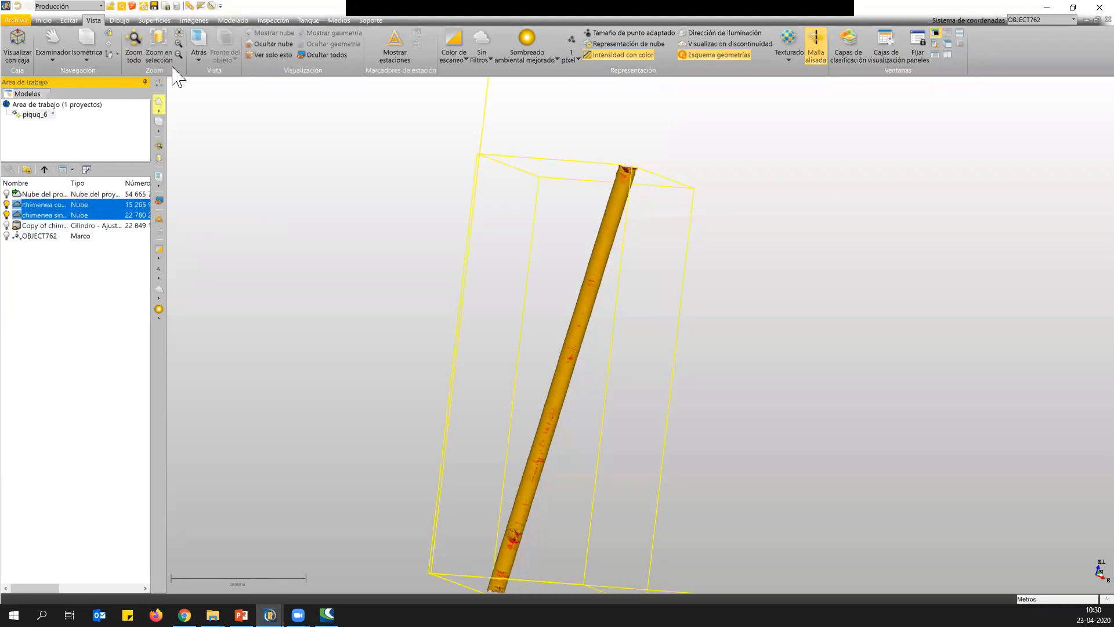
left_click(271, 20)
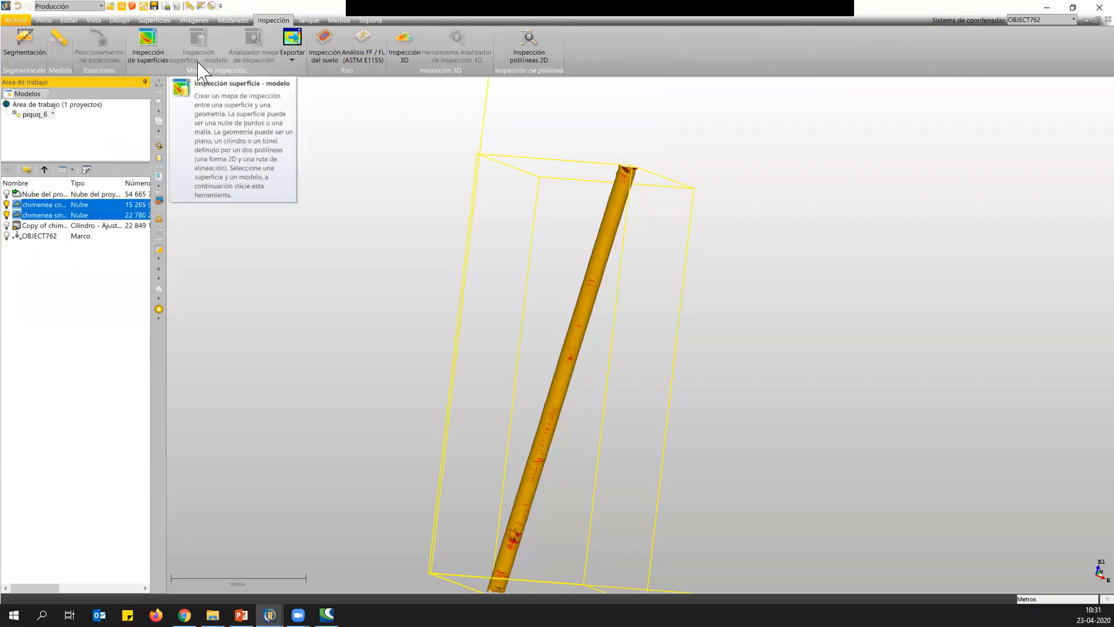
left_click(148, 55)
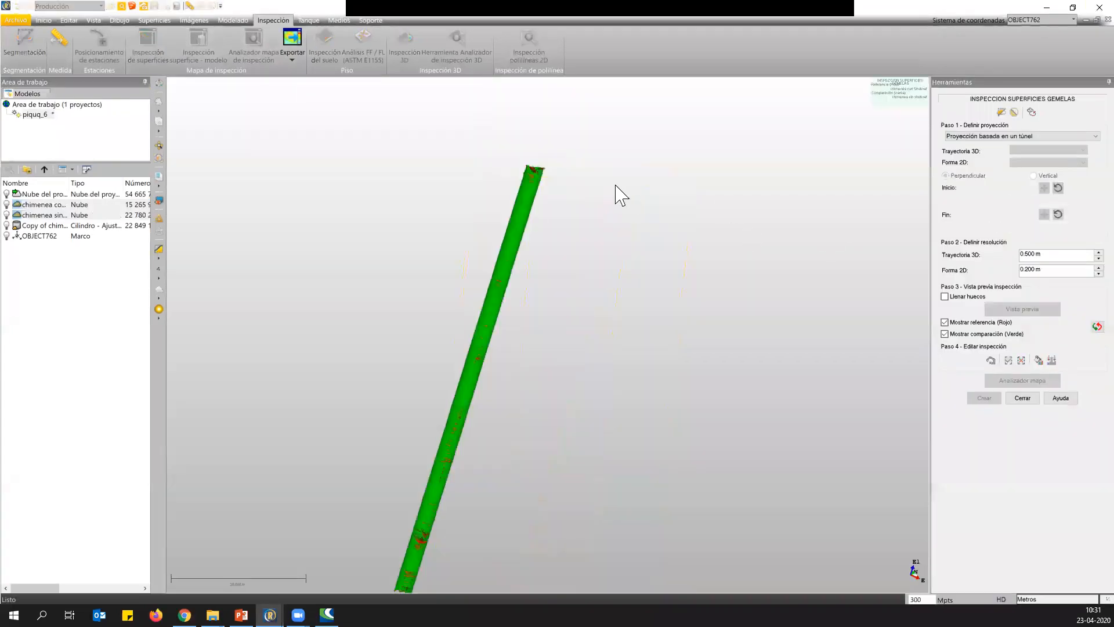
Swap the reference and comparison surfaces of the inspection and check the two clouds looking along the shaft.
left_click_drag(529, 283, 479, 324)
scroll(486, 273, "up", 2)
mouse_move(486, 272)
left_mouse_down()
mouse_move(437, 302)
mouse_move(470, 276)
mouse_move(497, 282)
left_mouse_up()
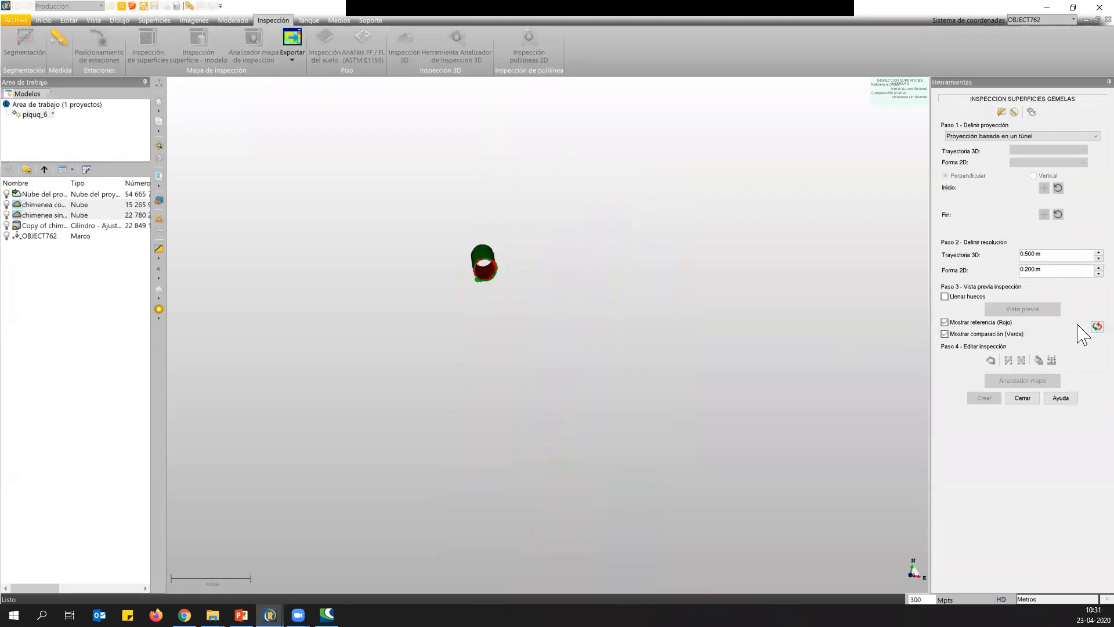
left_click(1098, 326)
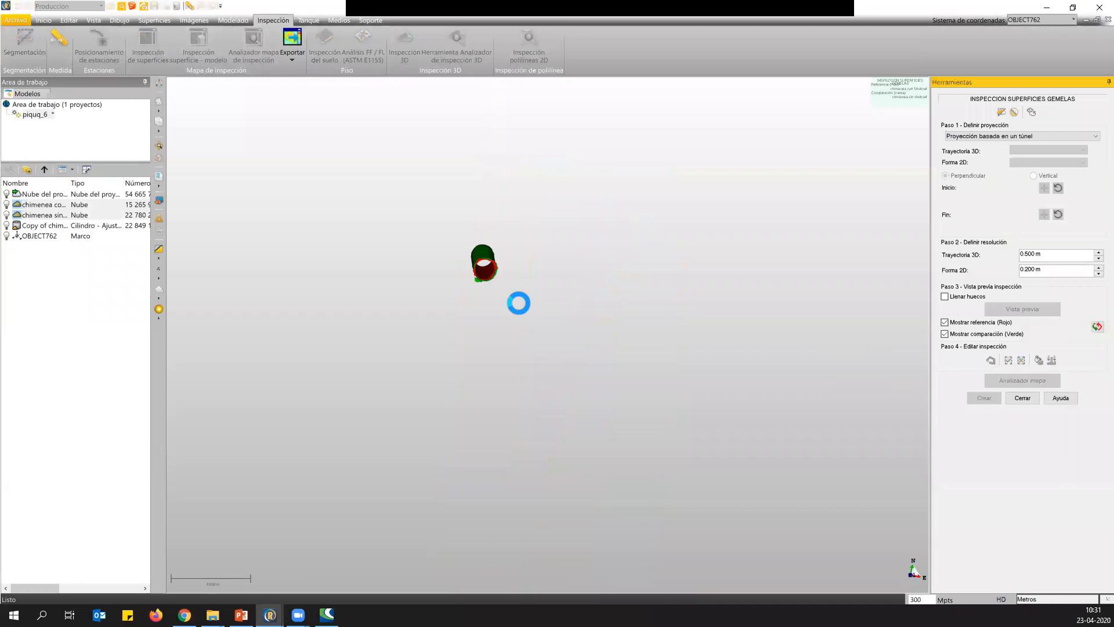
left_click_drag(492, 304, 495, 250)
scroll(494, 255, "up", 2)
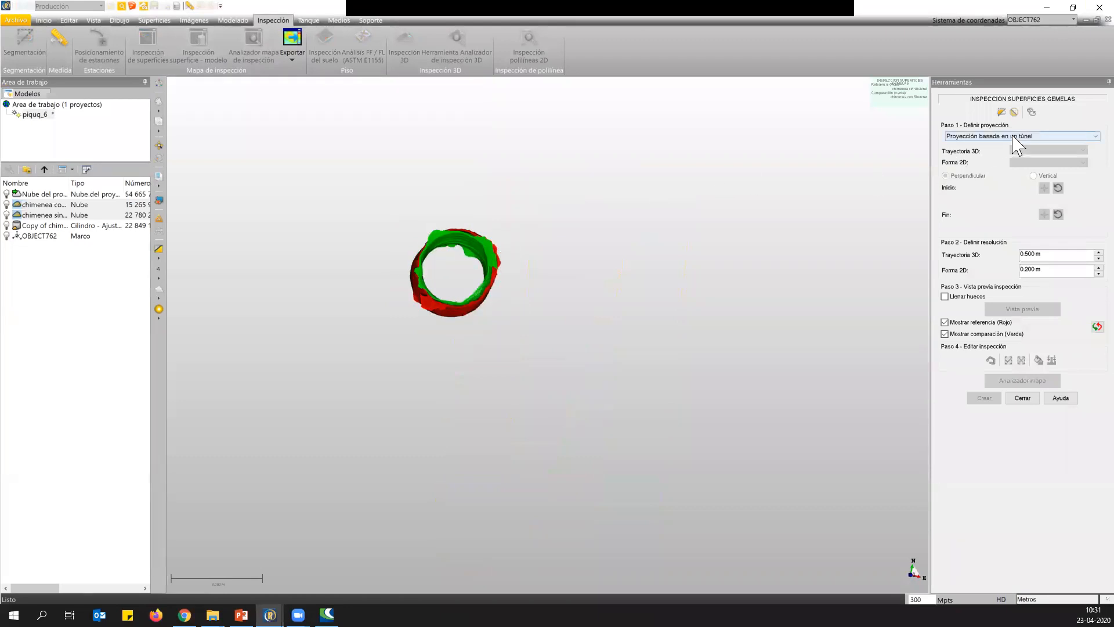
left_click_drag(442, 262, 442, 255)
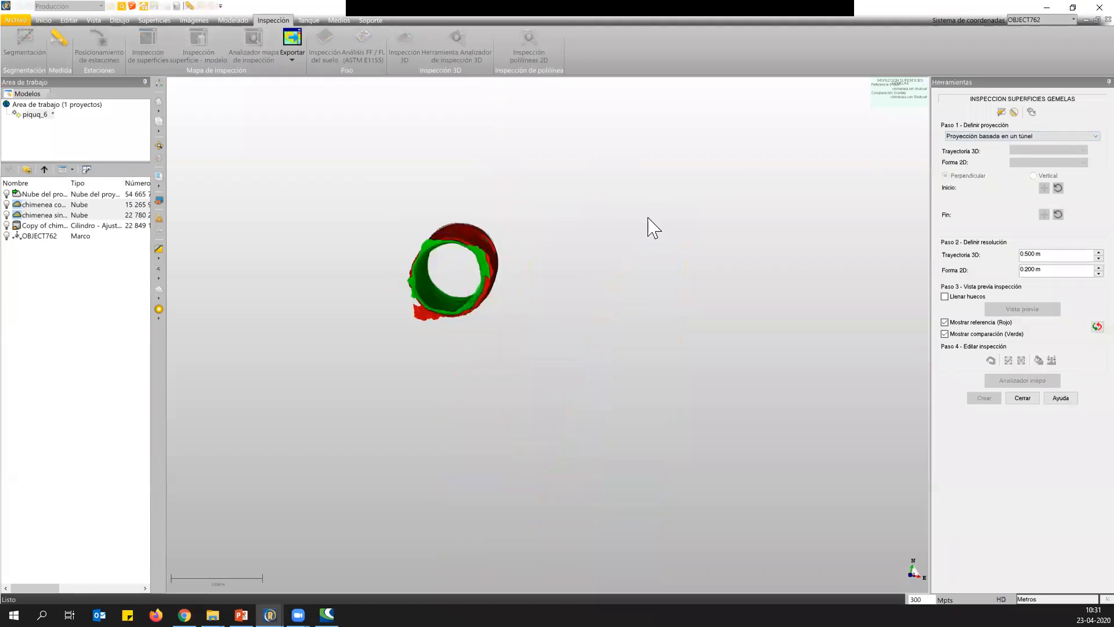
Set the projection to cylinder-based and define the projection cylinder as a circle inside the chimney, viewed along its axis.
left_click(1041, 139)
left_click(1032, 149)
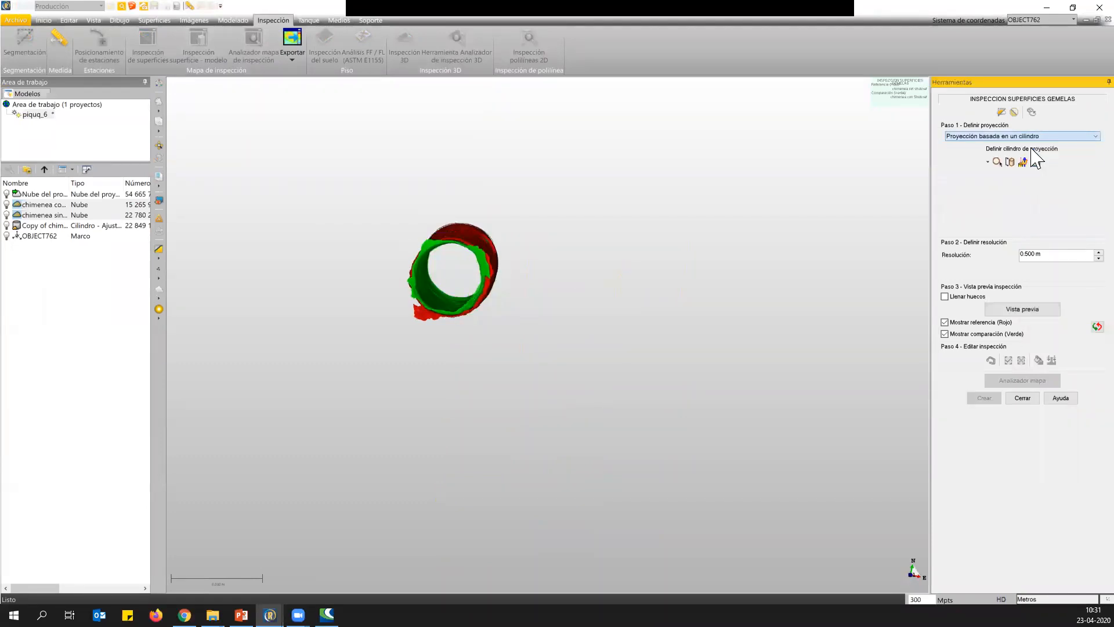
left_click_drag(485, 258, 490, 253)
left_click(159, 200)
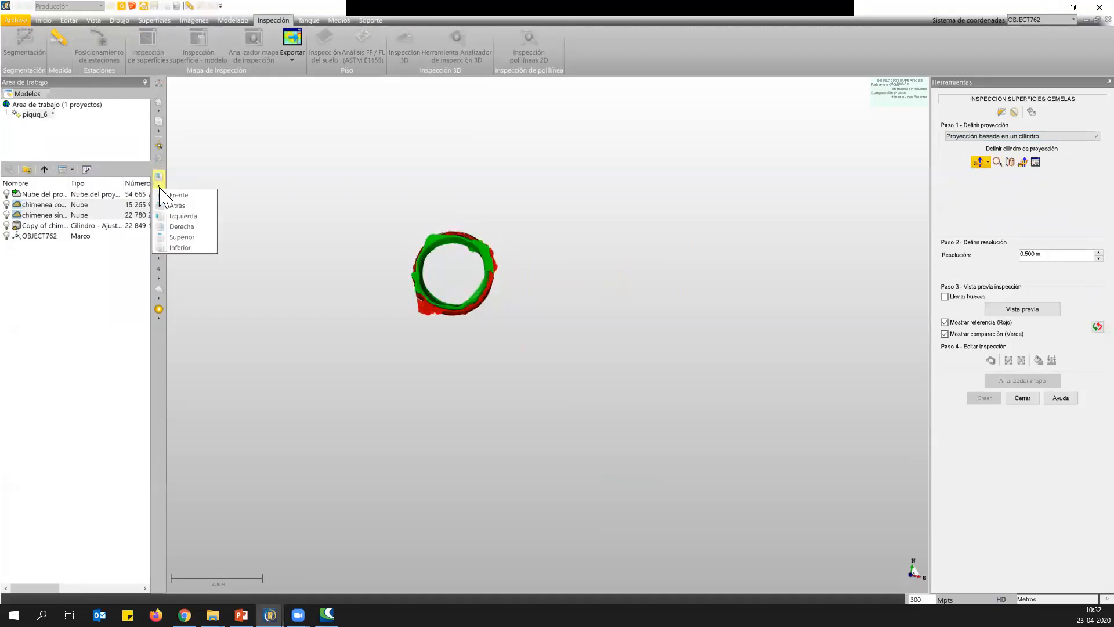
left_click(176, 225)
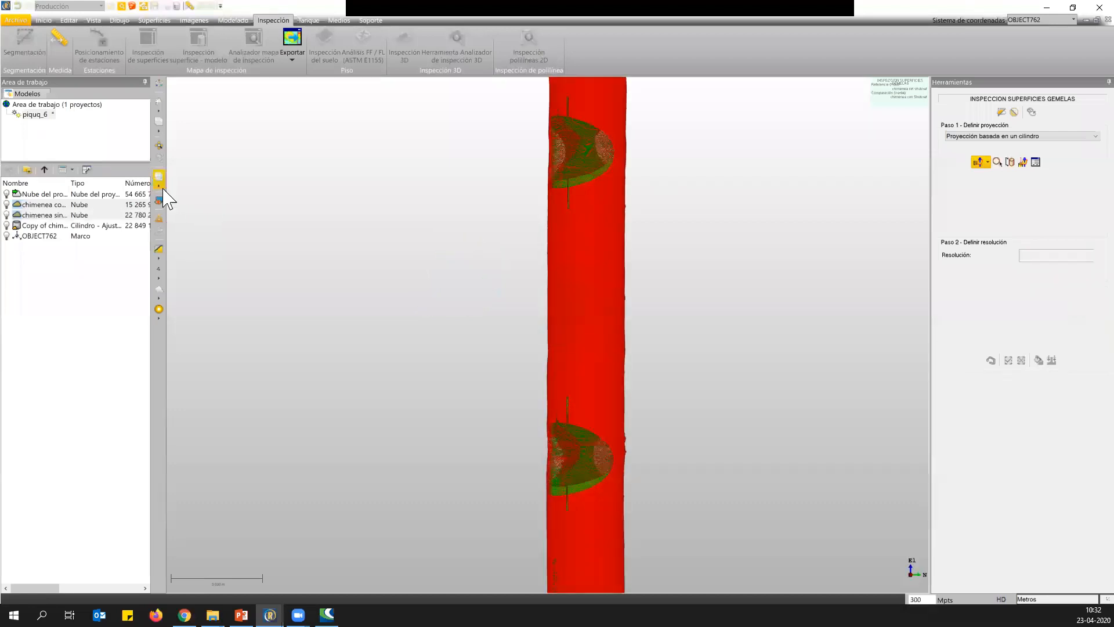
left_click(997, 162)
left_click(430, 269)
left_click(452, 320)
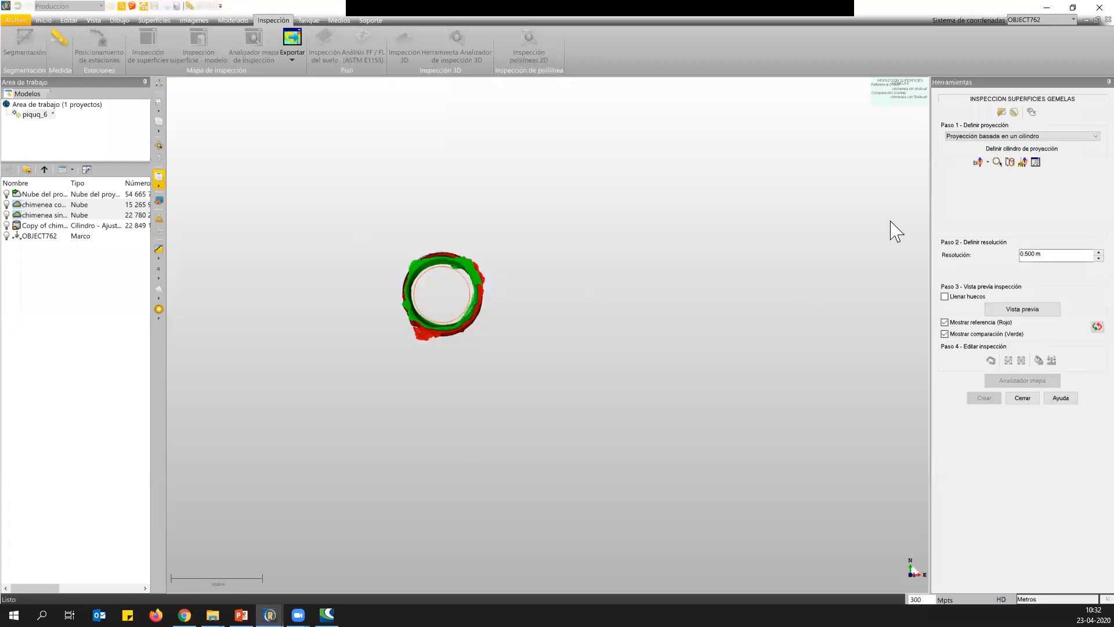
Preview the inspection map at a resolution of 0.500 m and examine the colour map inside the chimney in 3D.
left_click(1060, 253)
type("0.")
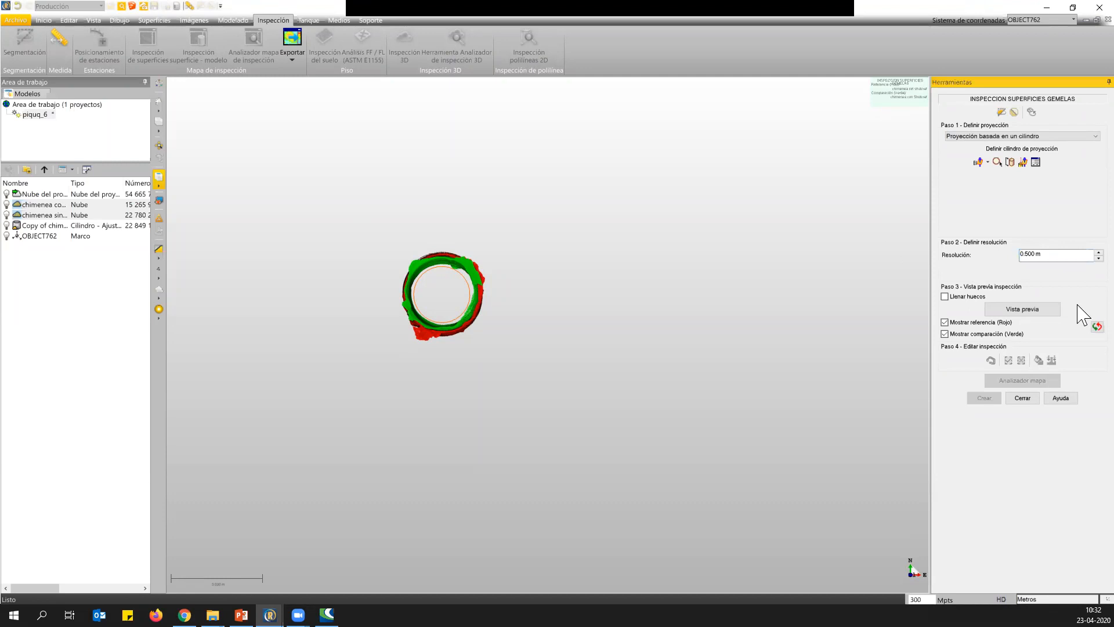
left_click(1009, 309)
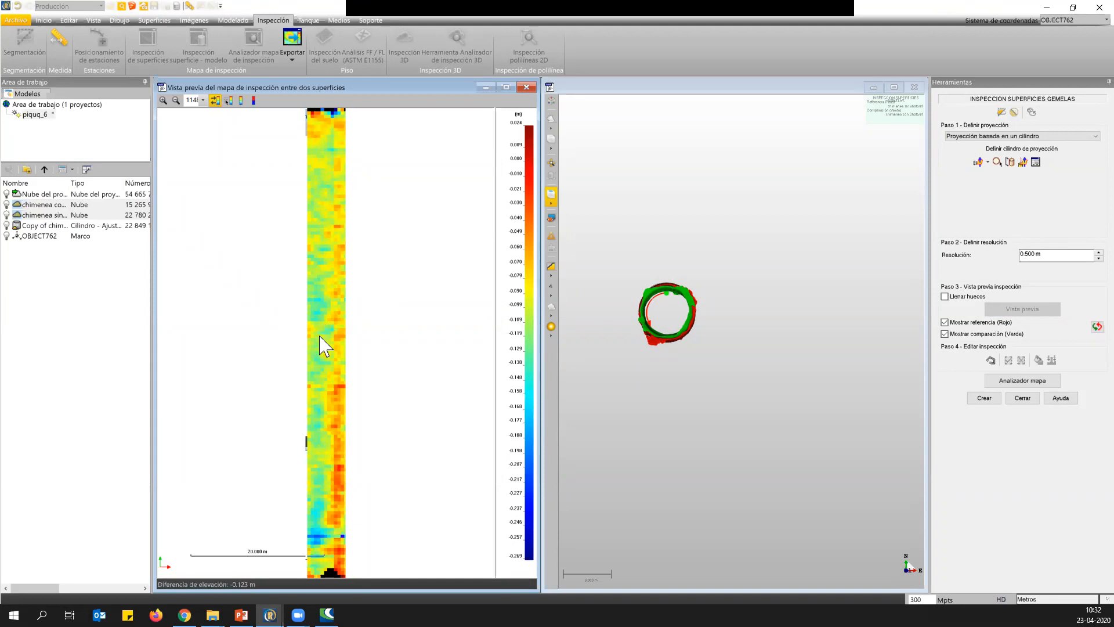
scroll(335, 224, "up", 2)
scroll(334, 225, "down", 2)
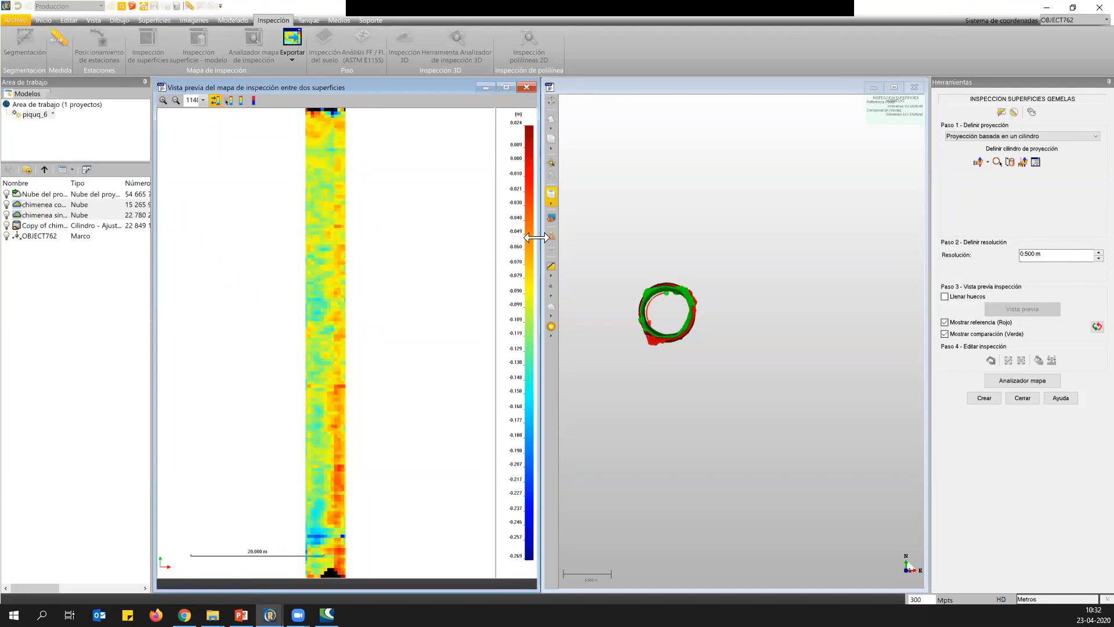
left_click_drag(665, 312, 689, 316)
middle_click(679, 307)
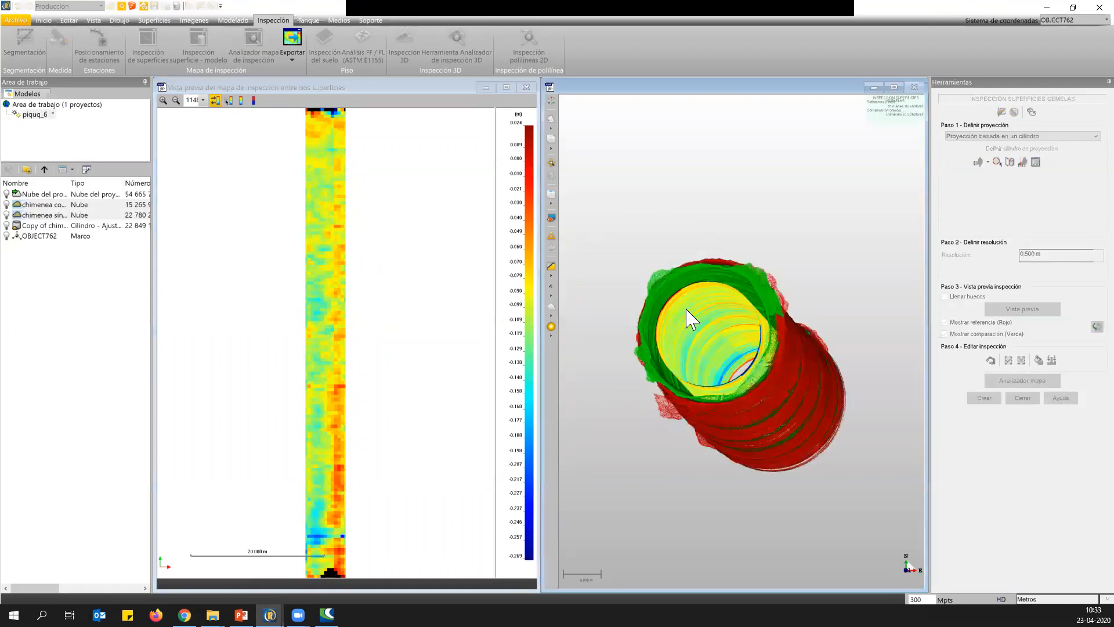
left_click_drag(697, 335, 836, 378)
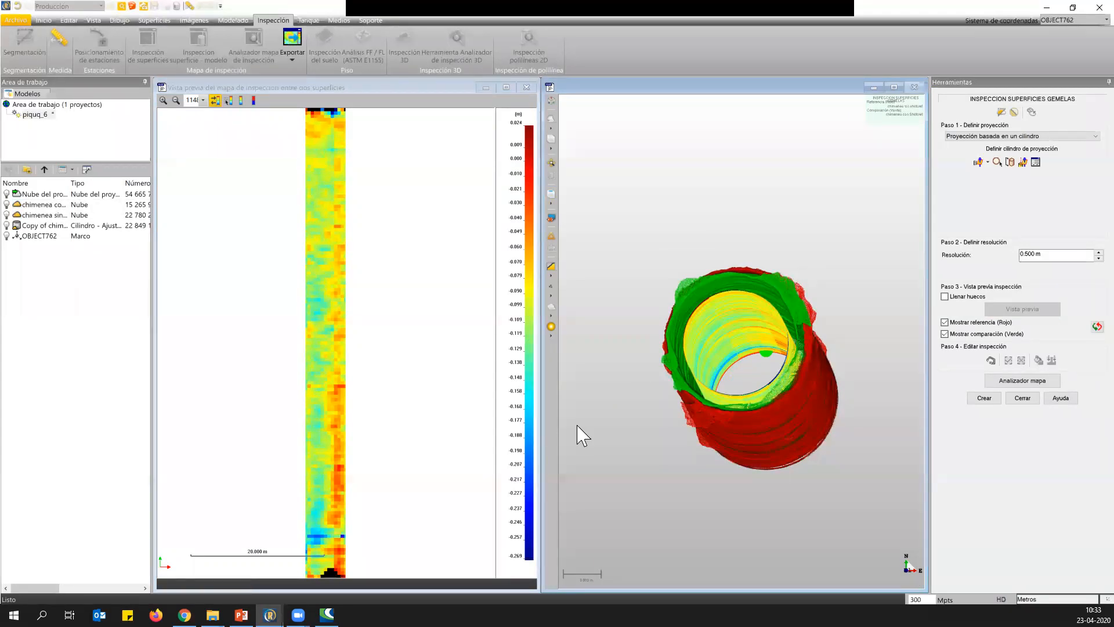
Analyse the map with the section line moved to the chimney's upper part, using the Secciones & desplazamientos mode.
left_click(1023, 383)
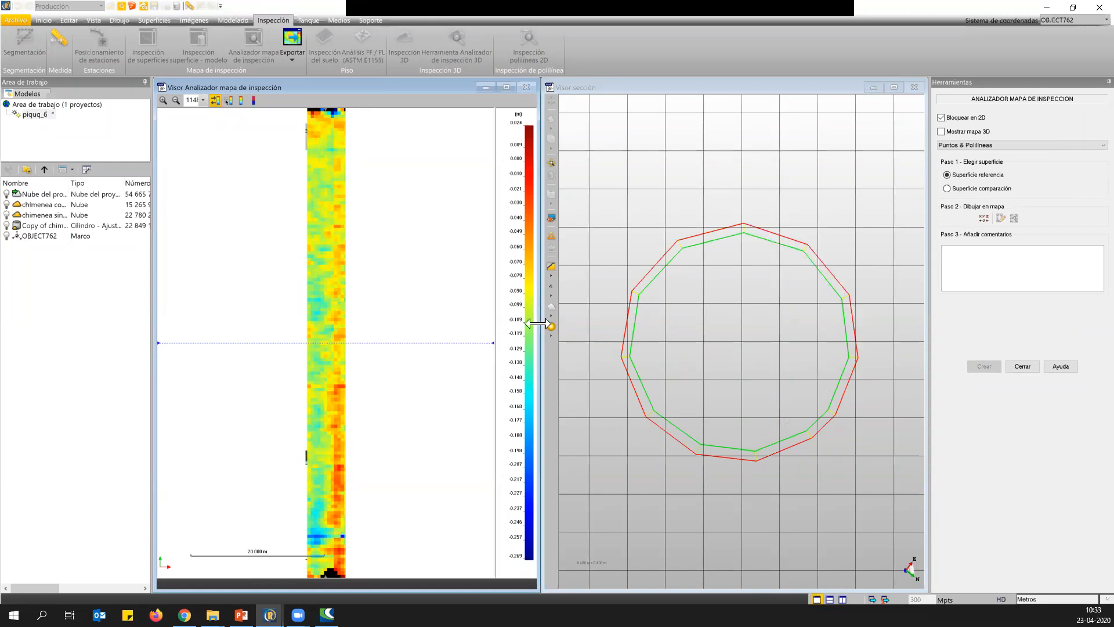
left_click_drag(158, 342, 202, 208)
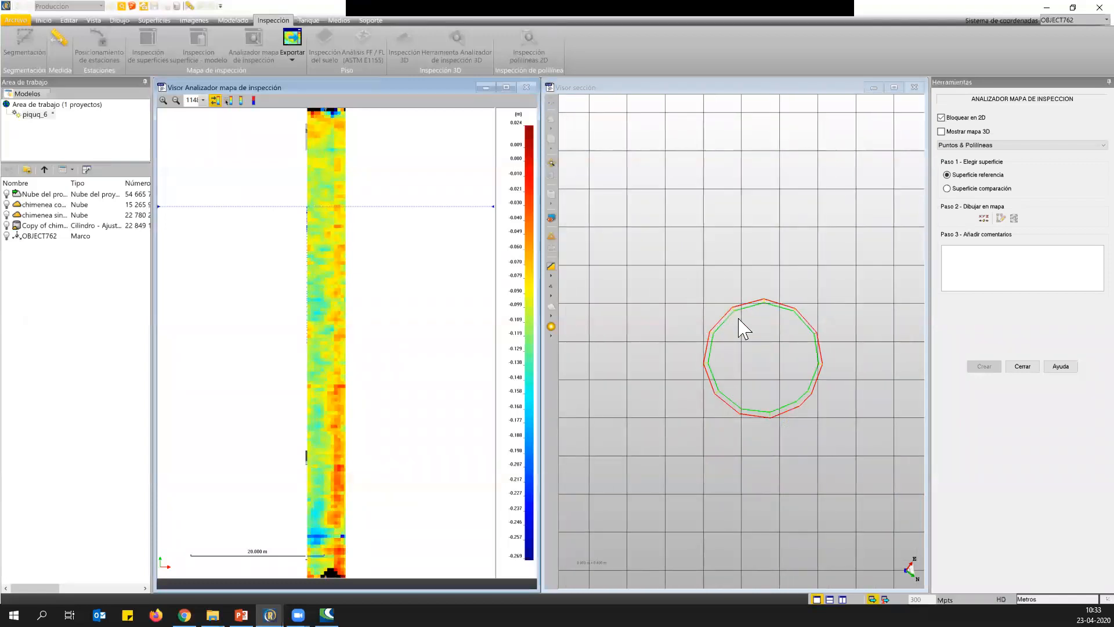
left_click(1078, 146)
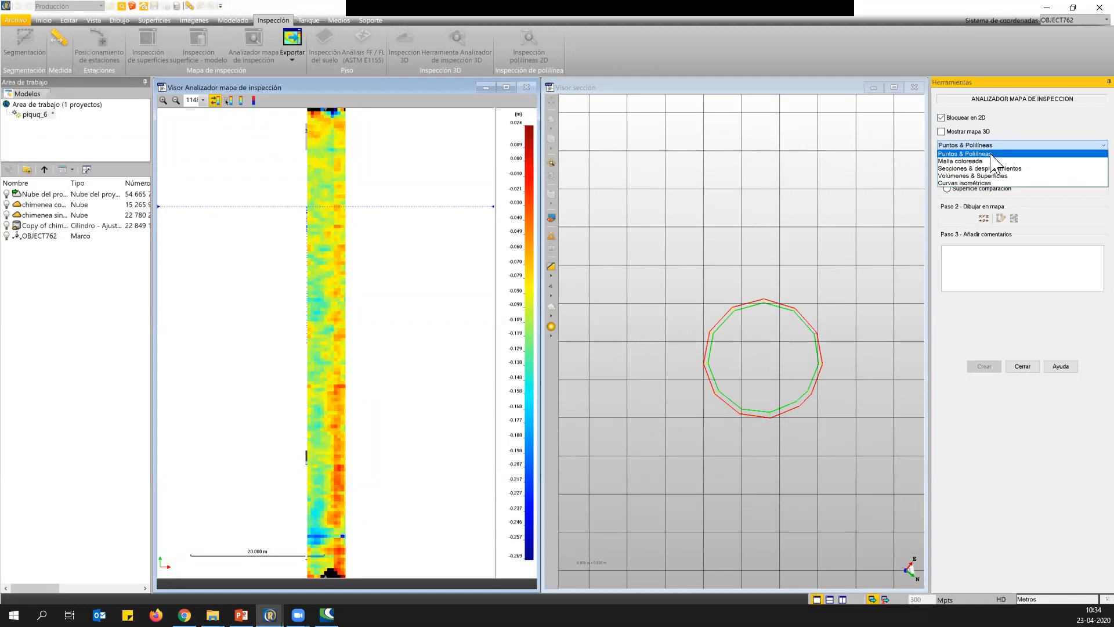
left_click(980, 168)
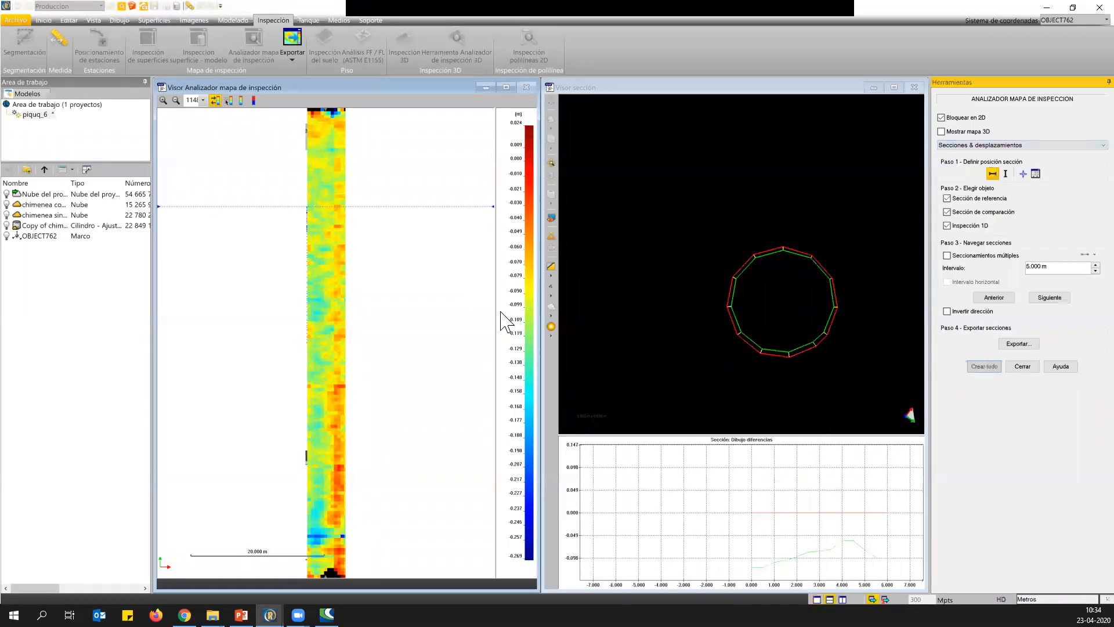
scroll(821, 304, "up", 3)
middle_click_drag(800, 351, 739, 305)
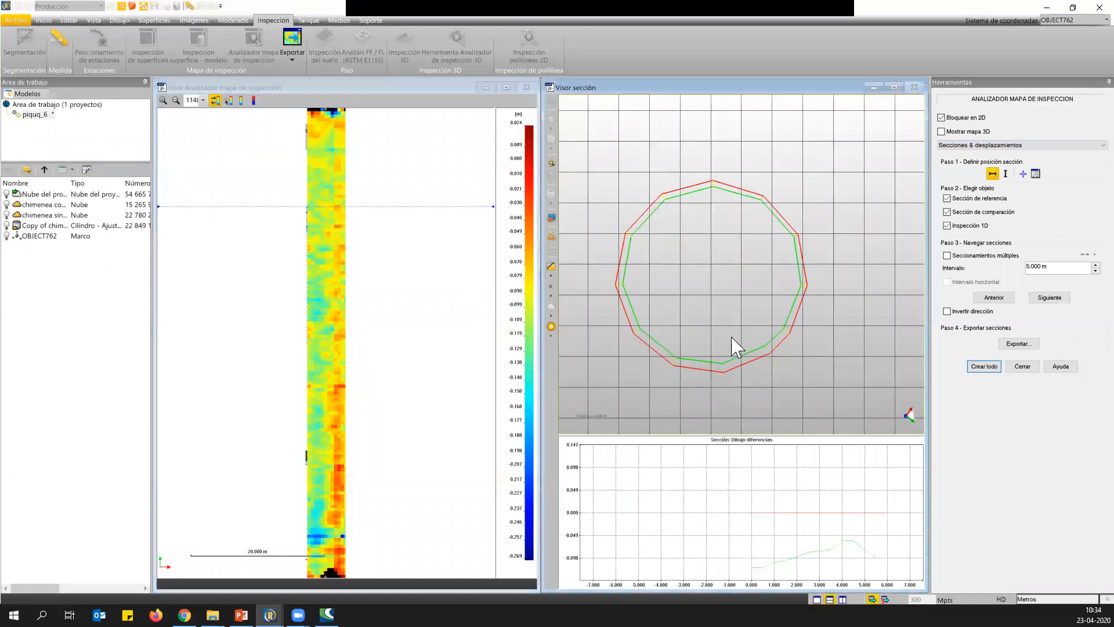
Enable multiple sections at a 1.000 m interval and check the stacked reference and comparison rings along the chimney.
left_click(947, 256)
scroll(726, 282, "up", 3)
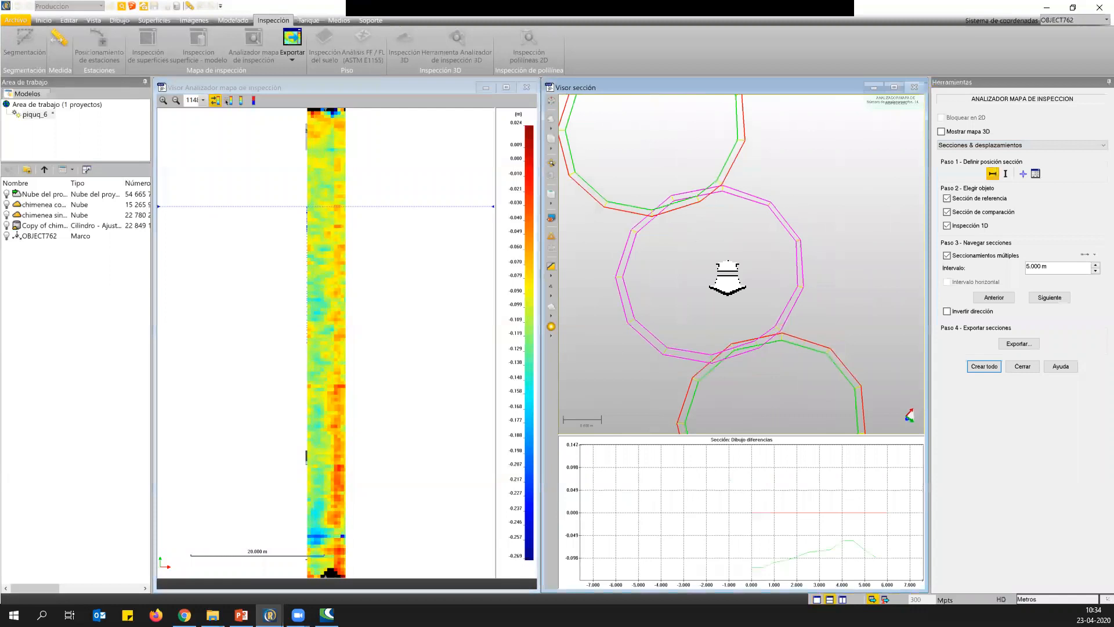
scroll(727, 278, "down", 5)
left_click_drag(1082, 268, 941, 266)
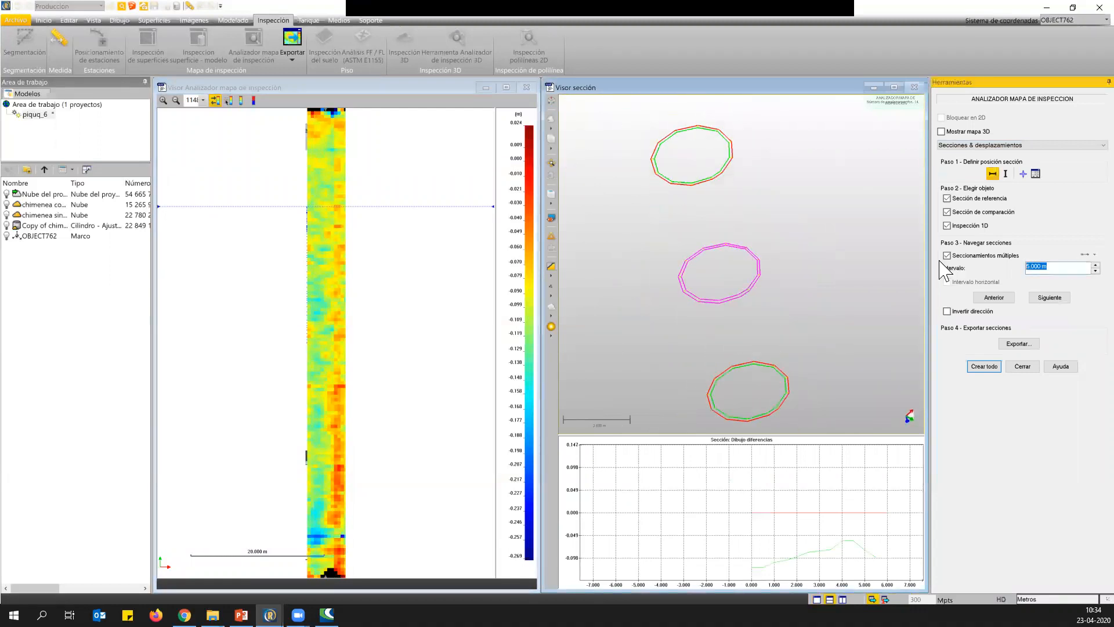
type("1")
key("Return")
scroll(749, 215, "down", 5)
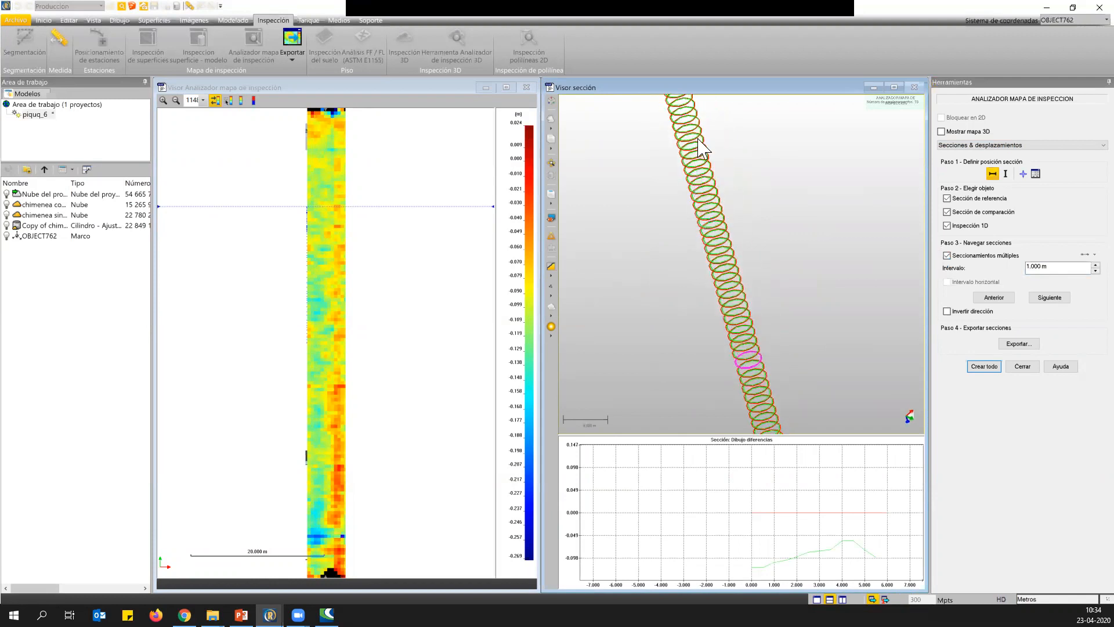
scroll(725, 209, "down", 2)
scroll(696, 179, "down", 2)
scroll(697, 182, "up", 6)
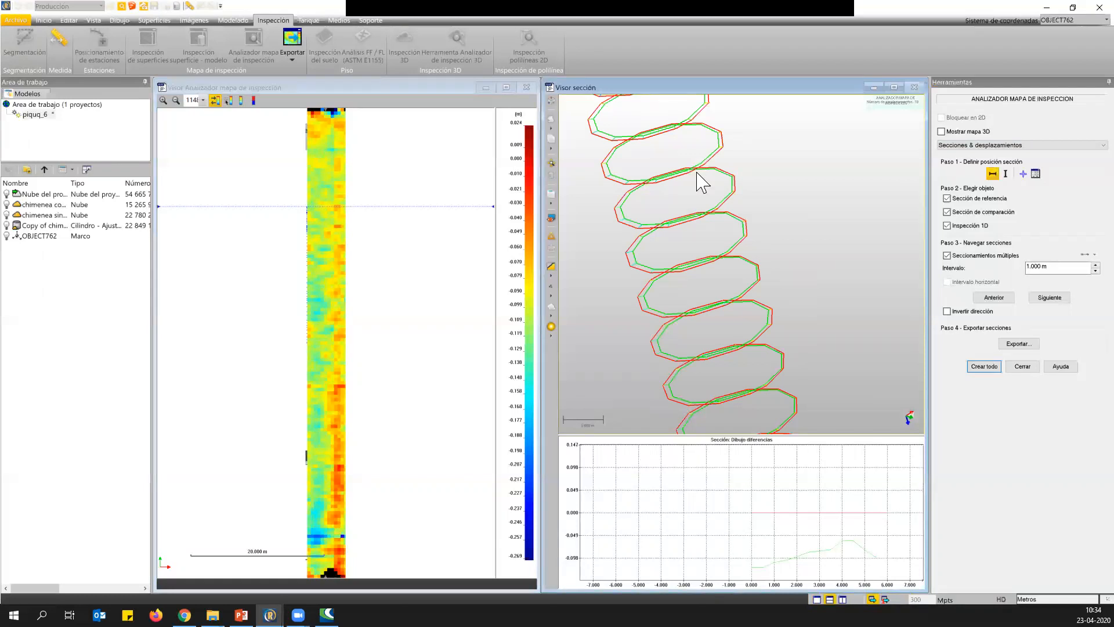
scroll(722, 192, "down", 3)
scroll(711, 238, "up", 2)
scroll(706, 270, "down", 5)
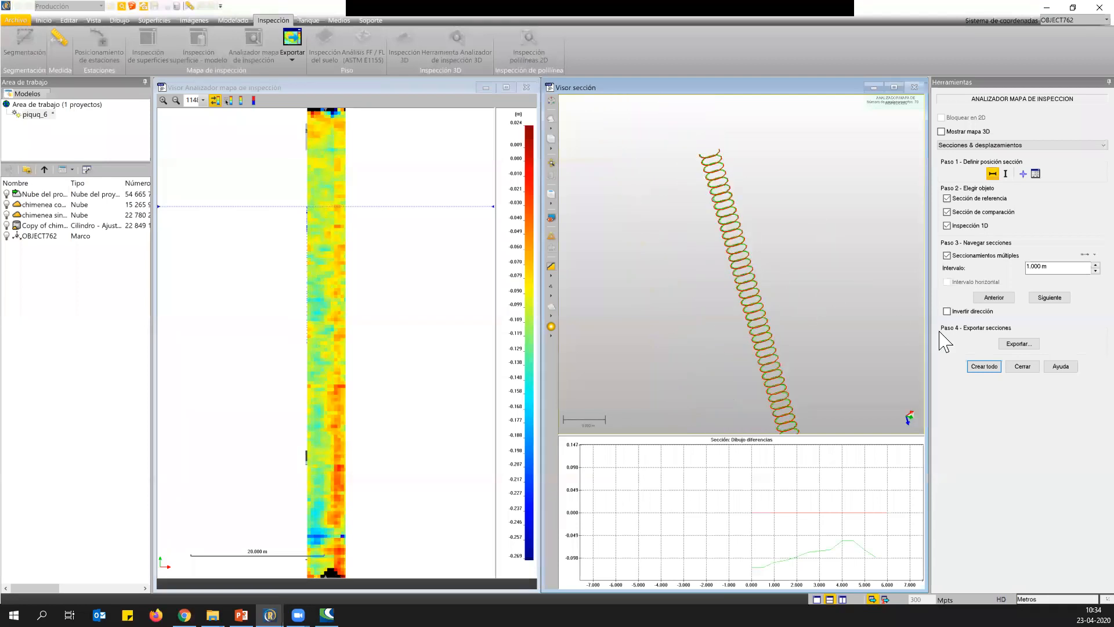
Export the horizontal sections as an AutoCAD R21 (2007) DWG file to the wEVINAR INSPECTION folder, using metres as the unit.
left_click(989, 371)
left_click(1018, 344)
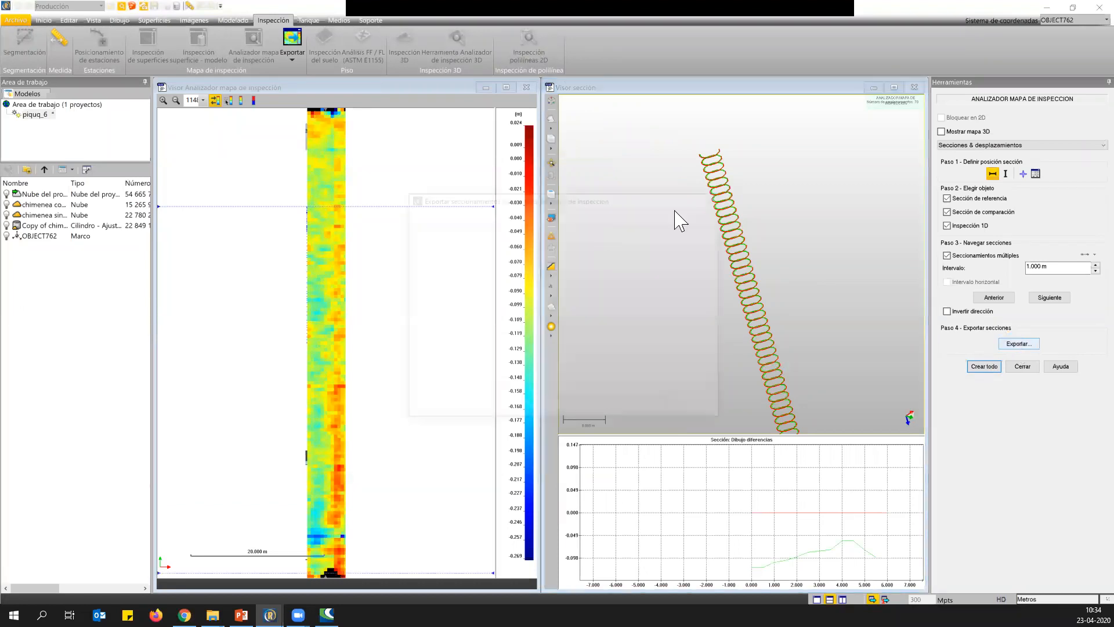
left_click(531, 210)
left_click(622, 208)
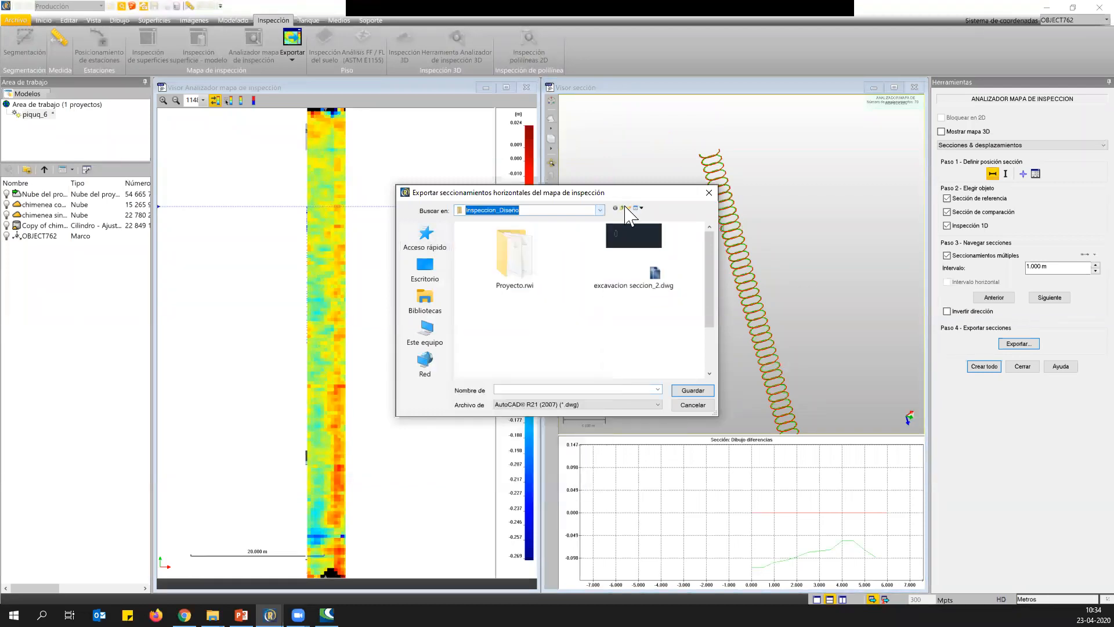
left_click(622, 207)
left_click(507, 389)
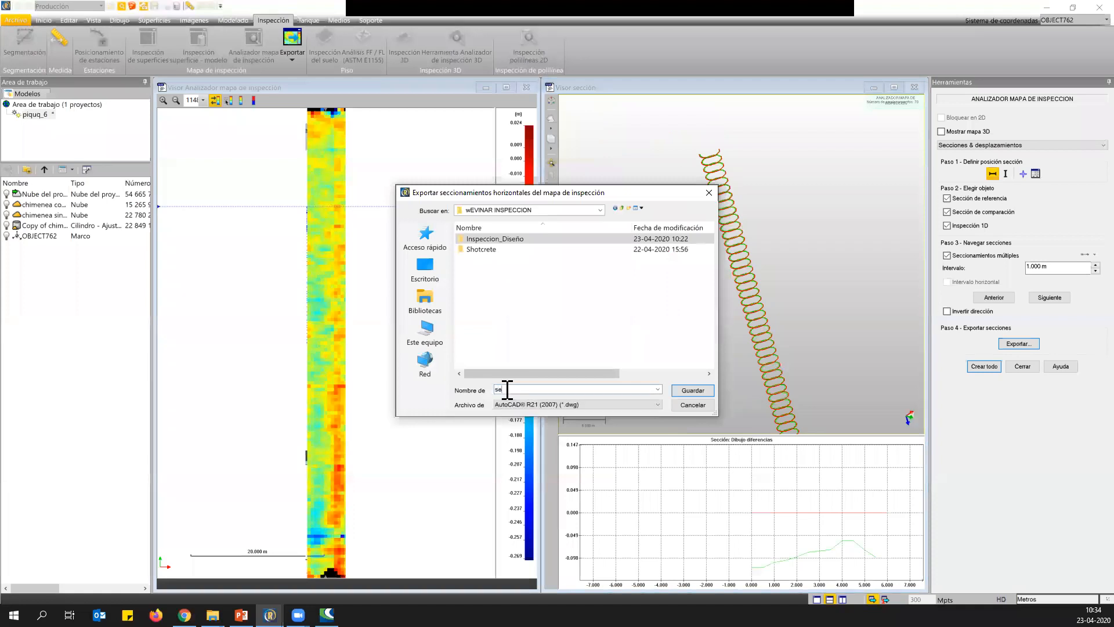
key("Return")
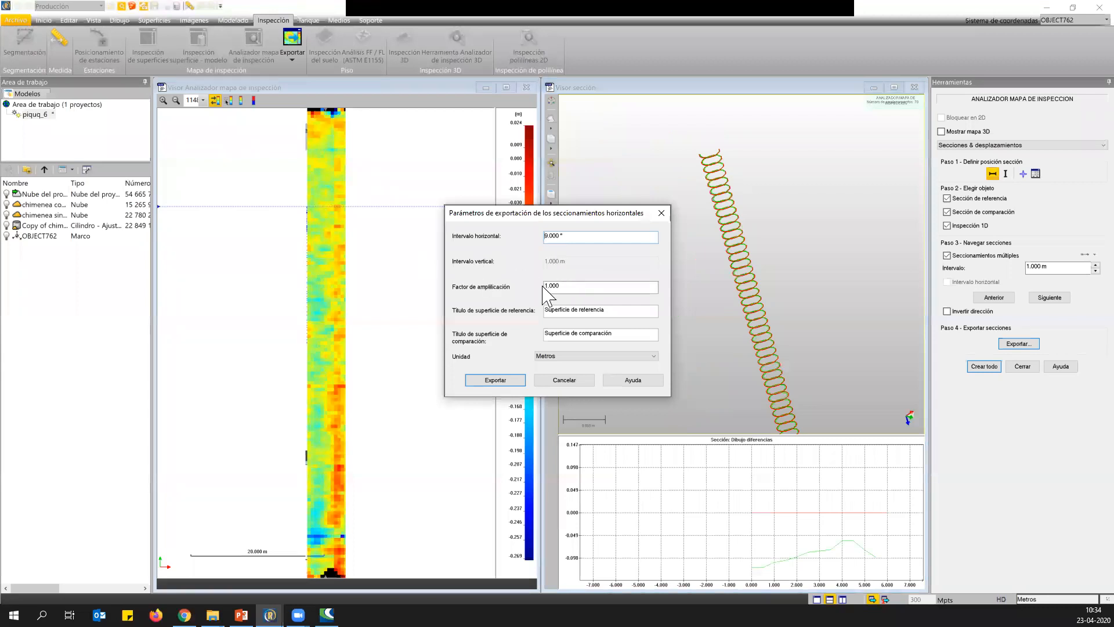
left_click_drag(567, 287, 530, 286)
left_click(508, 382)
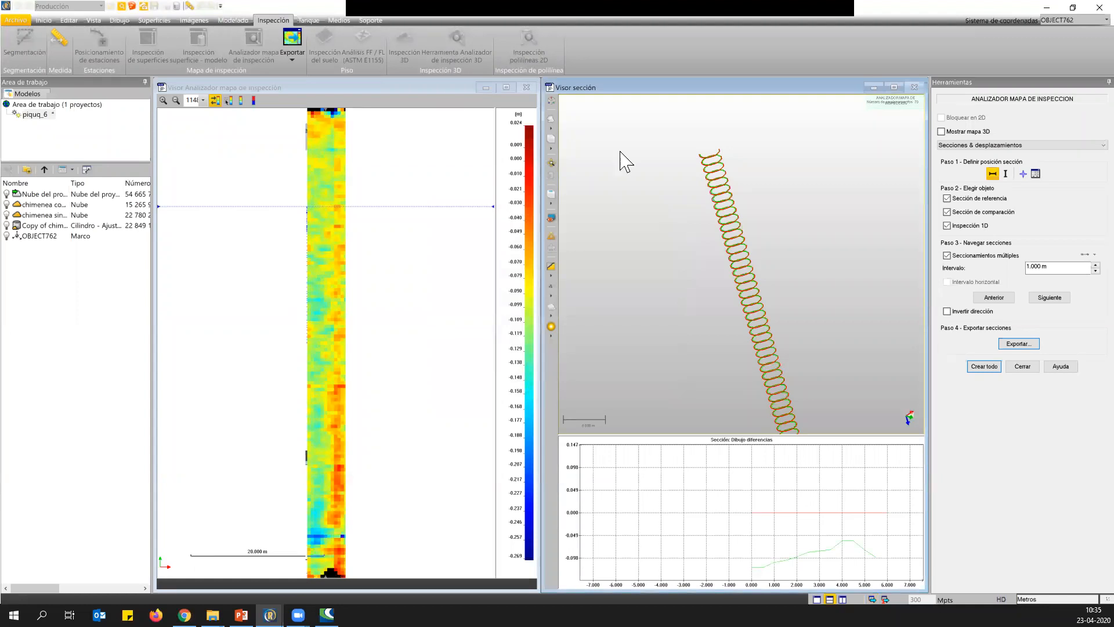
Examine the value intervals and colours of COLOR_BAR (2) in the inspection map's colour bar editor without saving it.
scroll(720, 174, "up", 5)
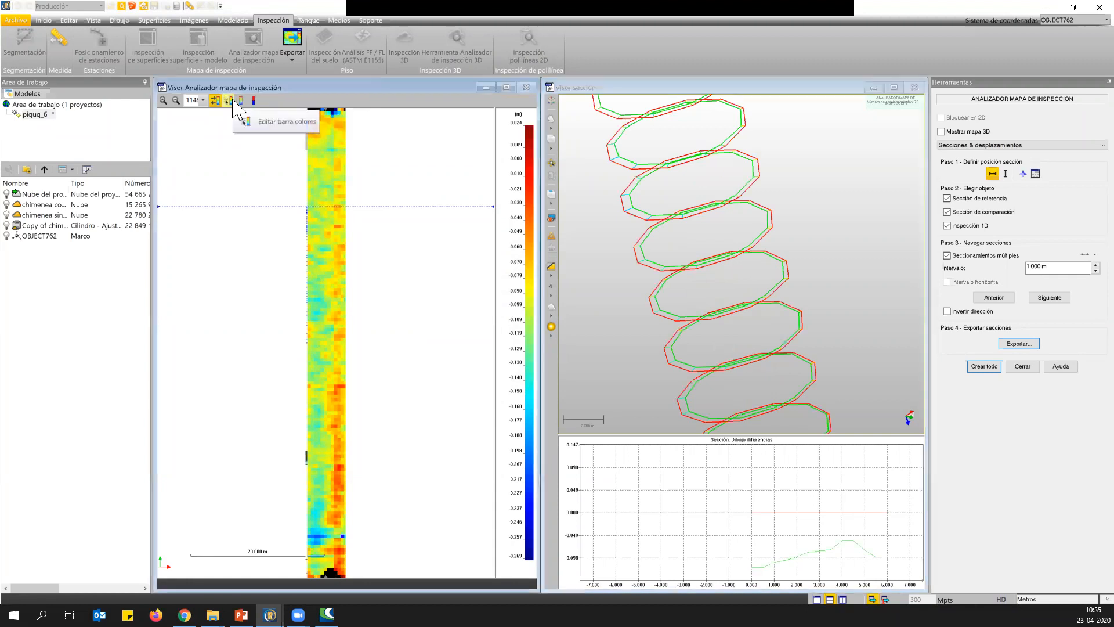
left_click(241, 101)
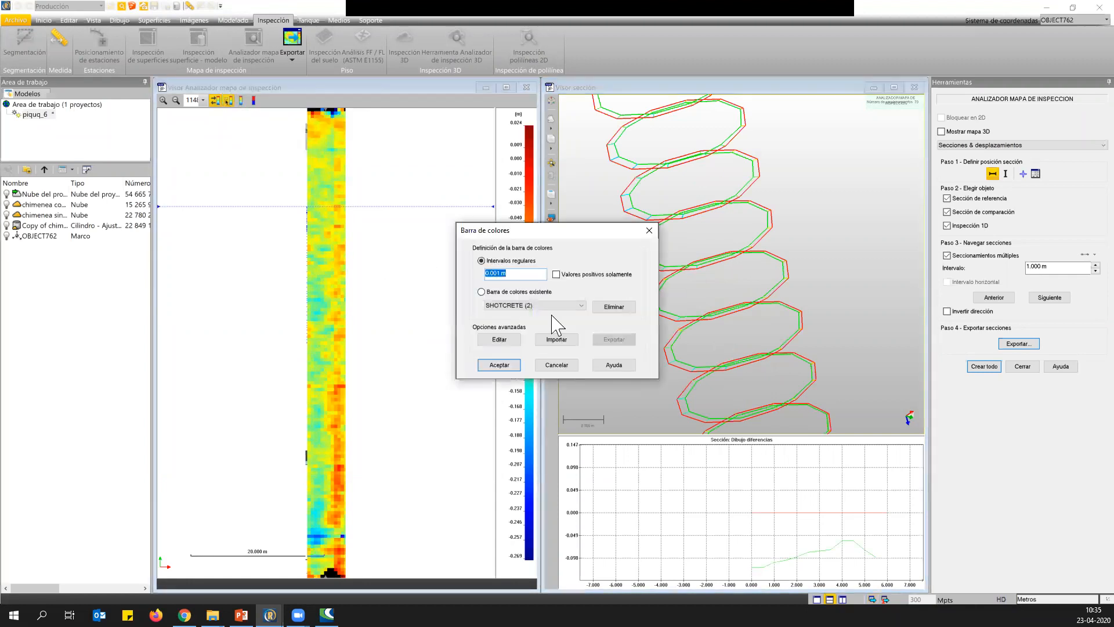
left_click(513, 342)
scroll(557, 327, "down", 7)
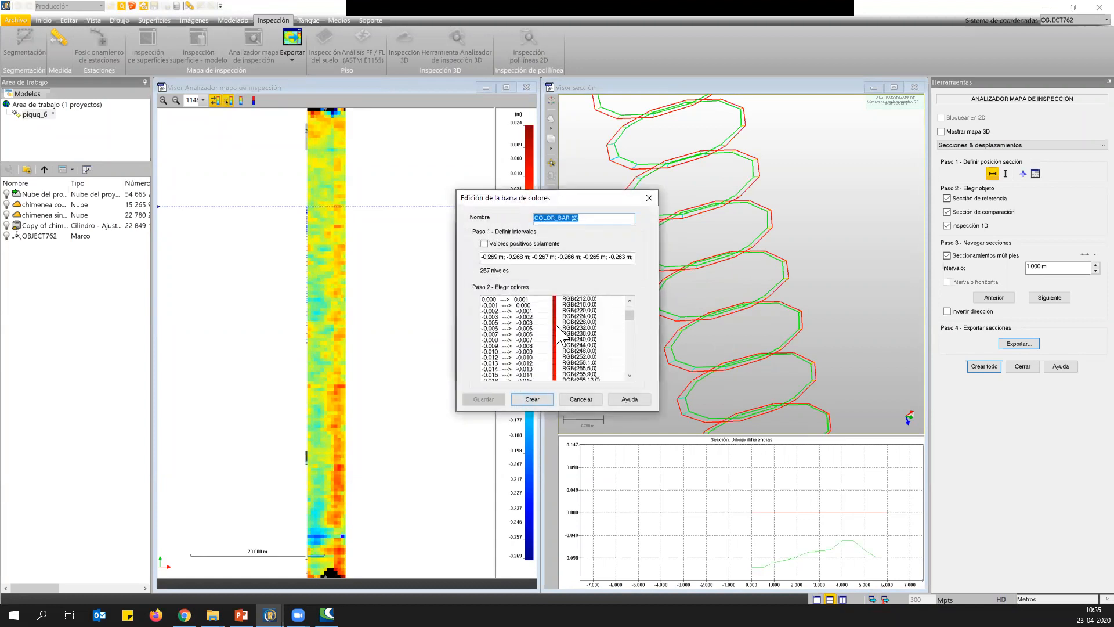
scroll(560, 334, "up", 3)
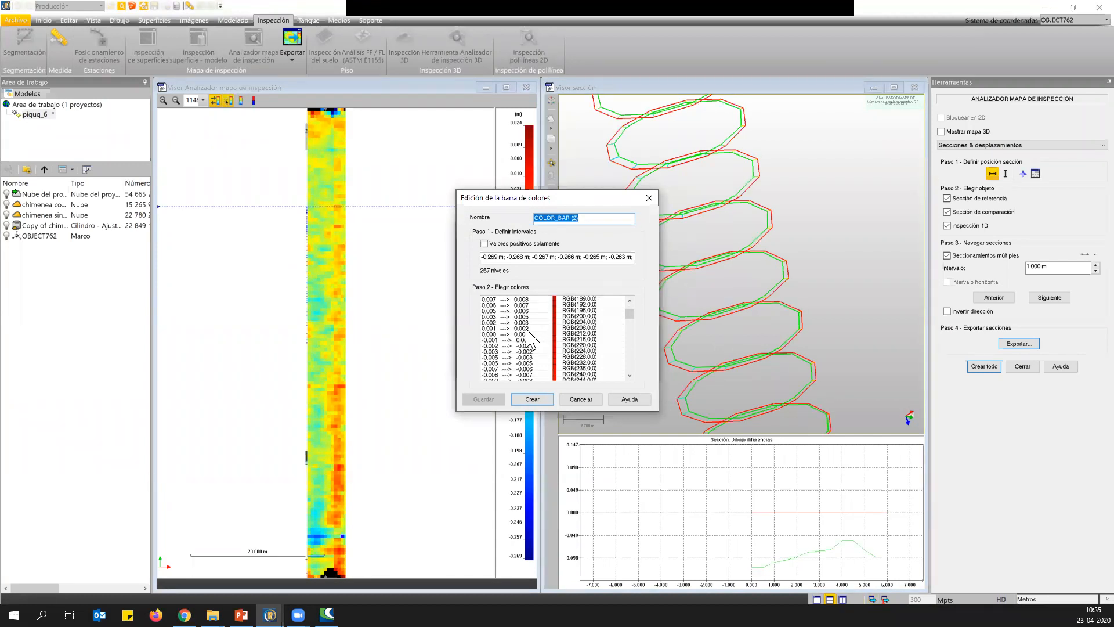
scroll(529, 338, "down", 1)
left_click(529, 322)
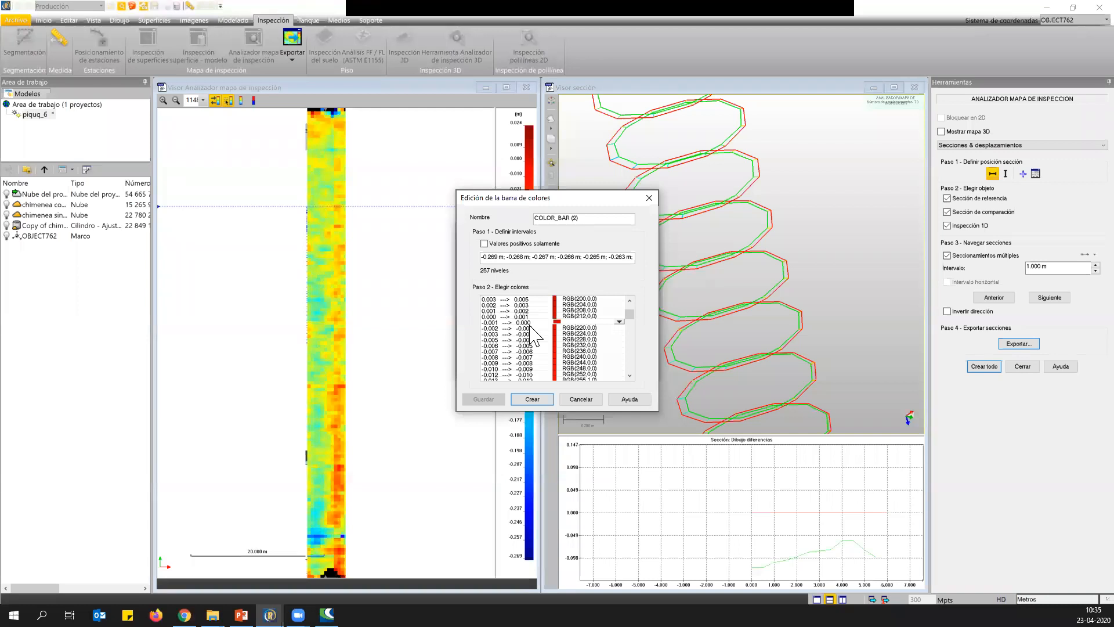
left_click(649, 198)
left_click(557, 364)
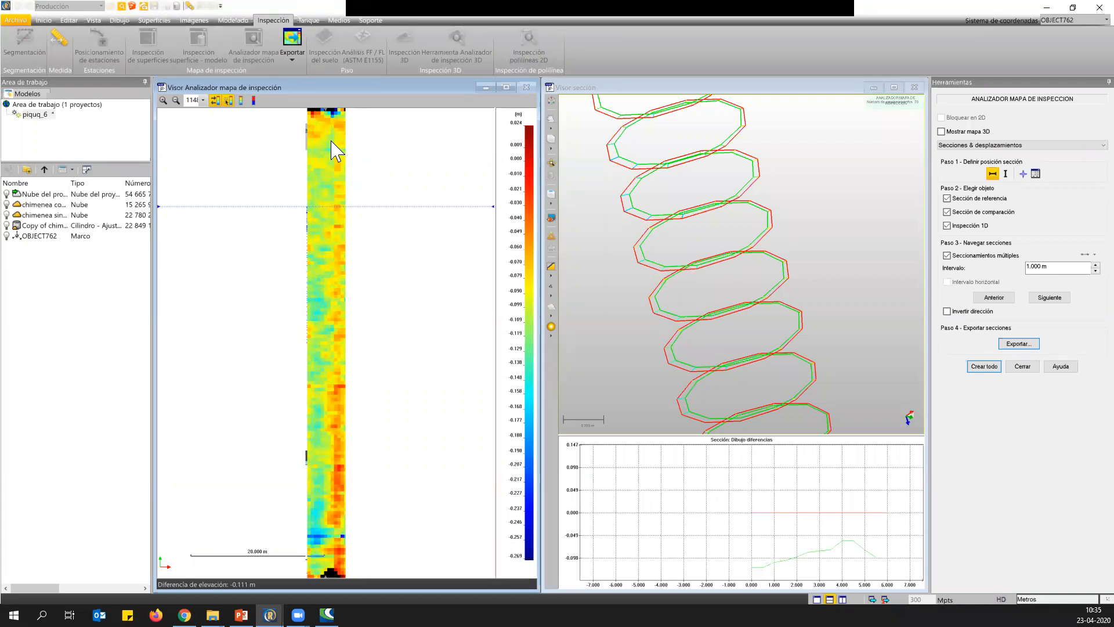
Create all the 1.000 m sections in the project, and create the inspection map from the twin-surface inspection.
left_click(989, 366)
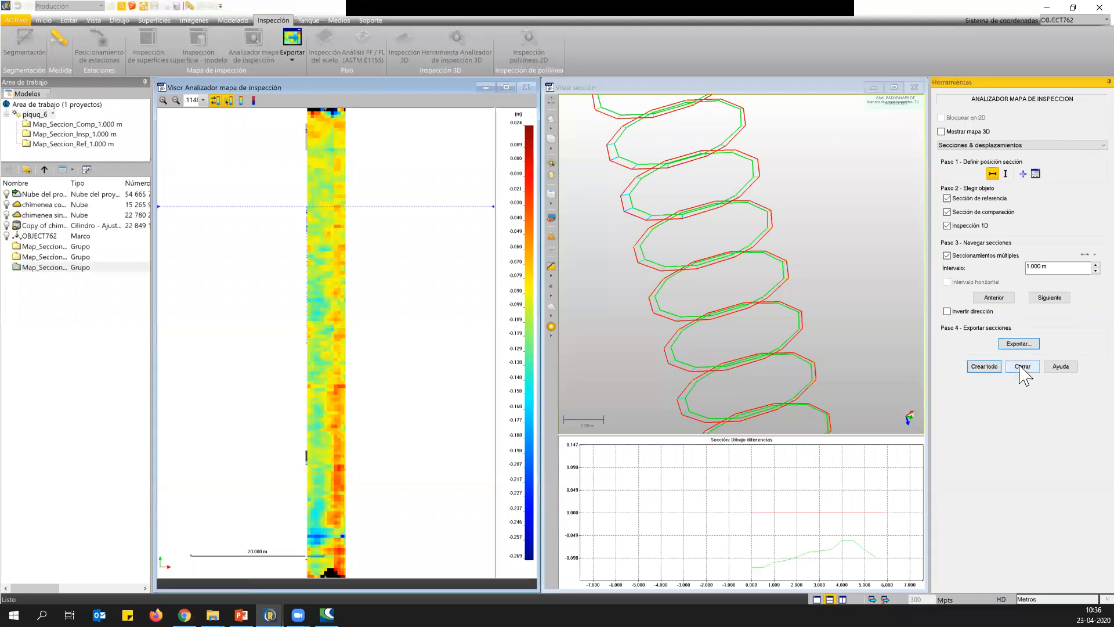
left_click(1020, 369)
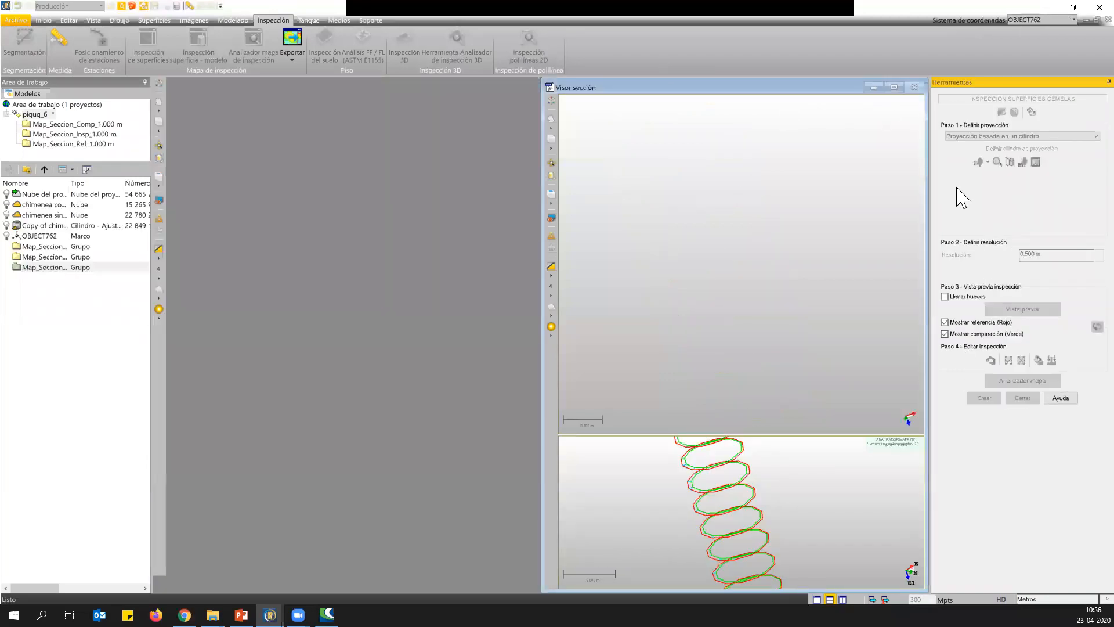
left_click(1034, 398)
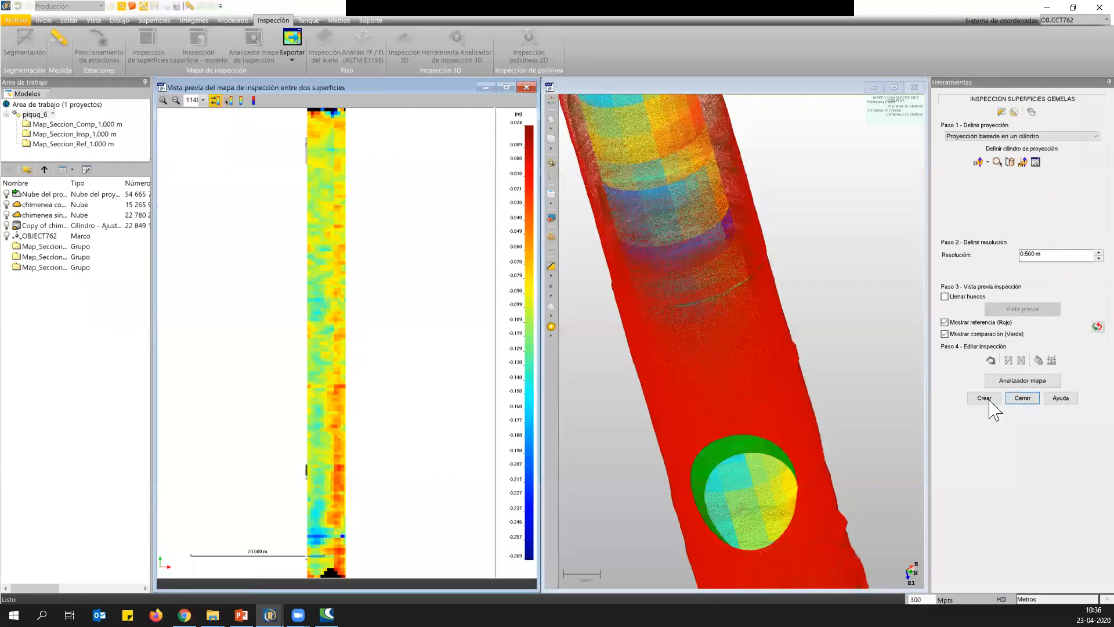
left_click(994, 400)
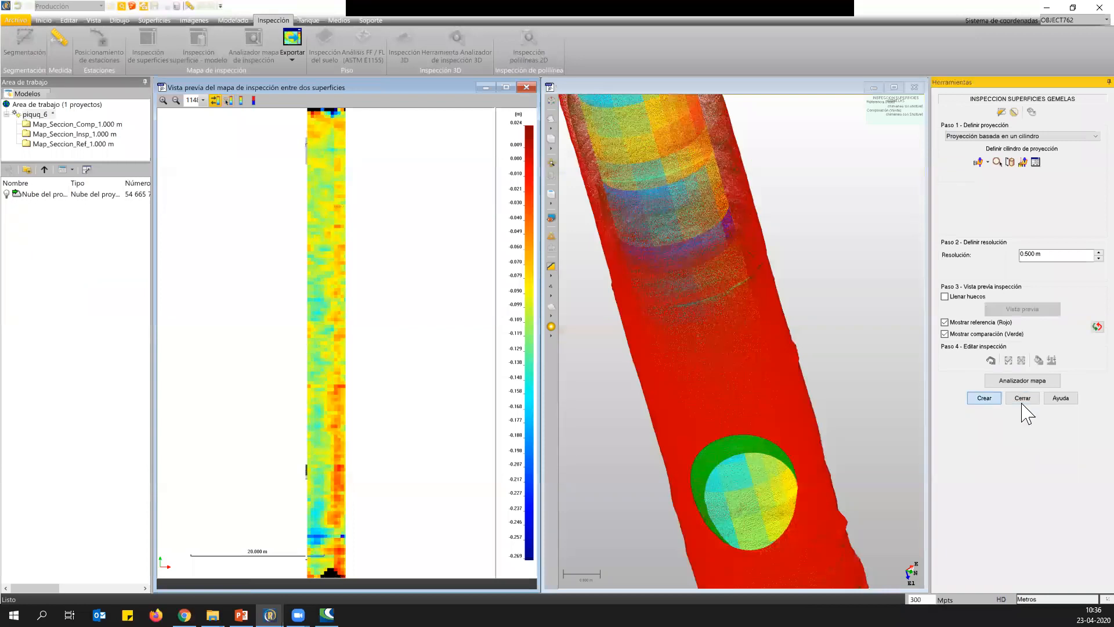
left_click(1022, 402)
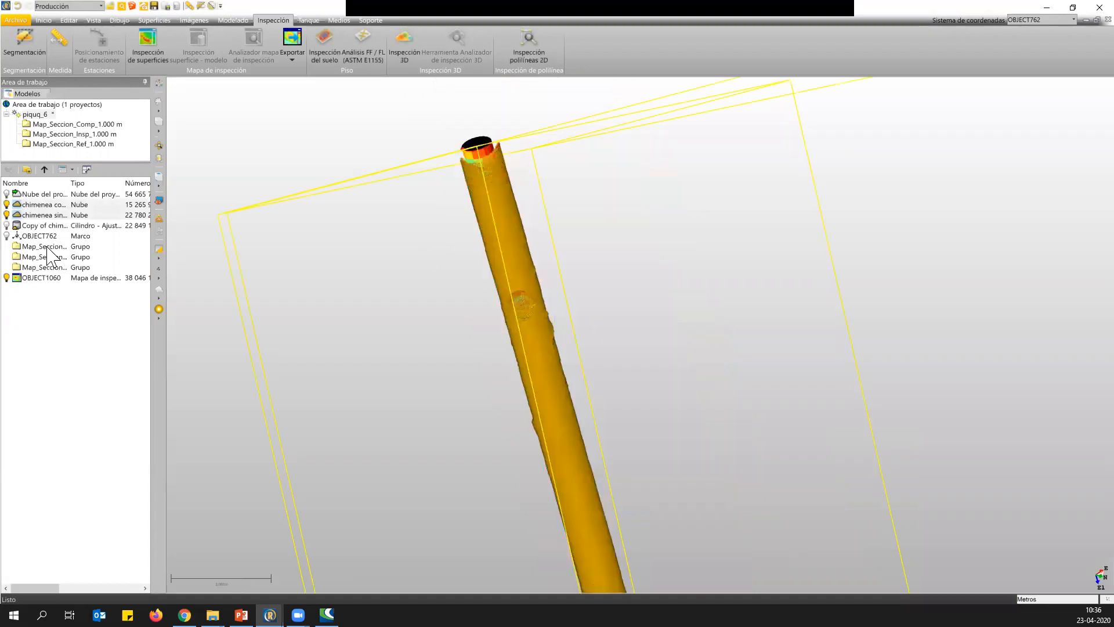
Show the three Map_Seccion groups in the 3D view and examine their section lines against the coloured map and chimney clouds.
left_click(45, 267)
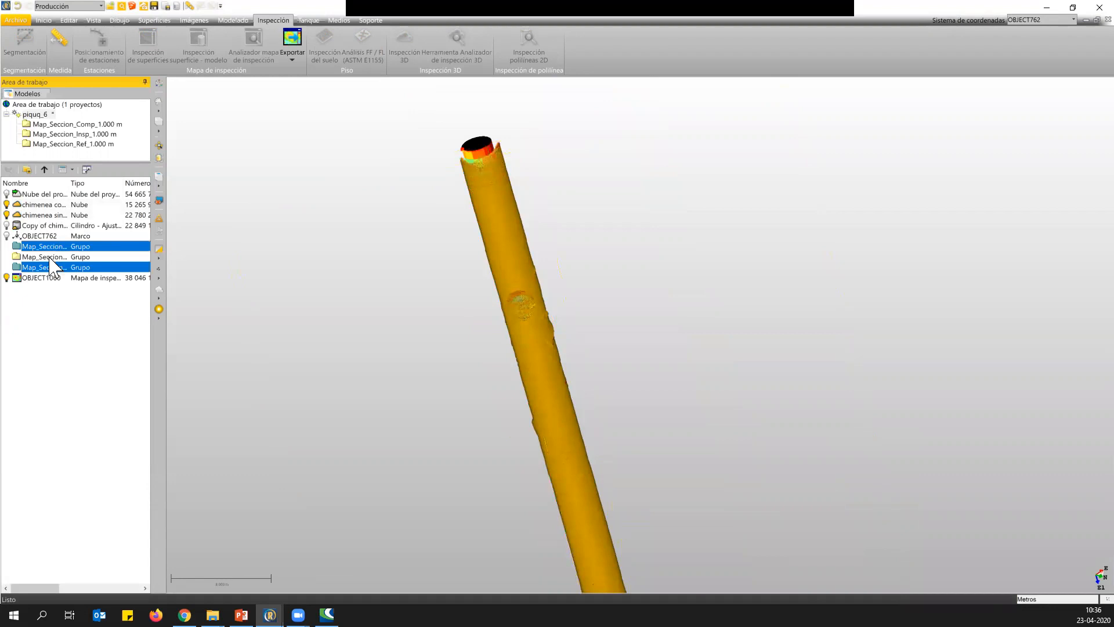
left_click(58, 257, "ctrl")
right_click(62, 260)
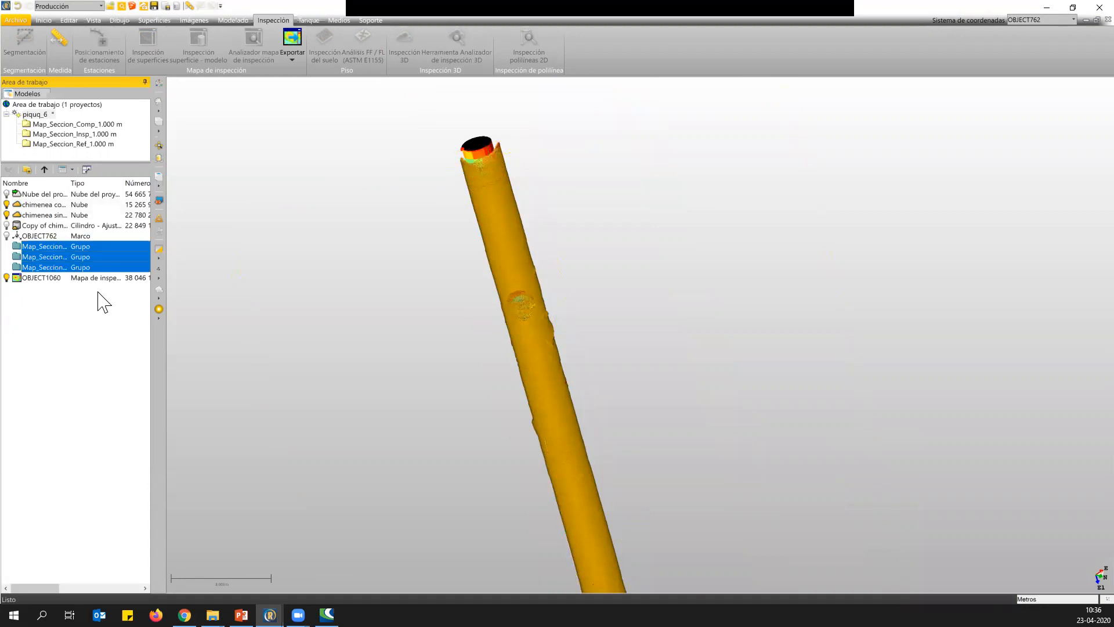
left_click(108, 291)
scroll(385, 167, "up", 5)
scroll(389, 223, "up", 1)
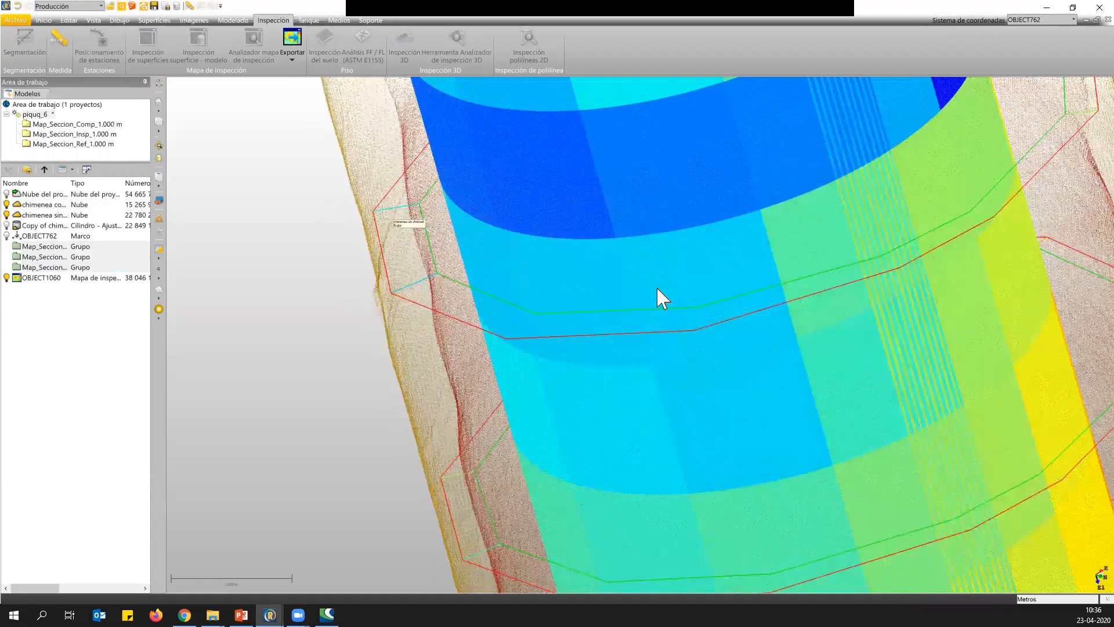
scroll(602, 224, "down", 4)
scroll(610, 196, "up", 2)
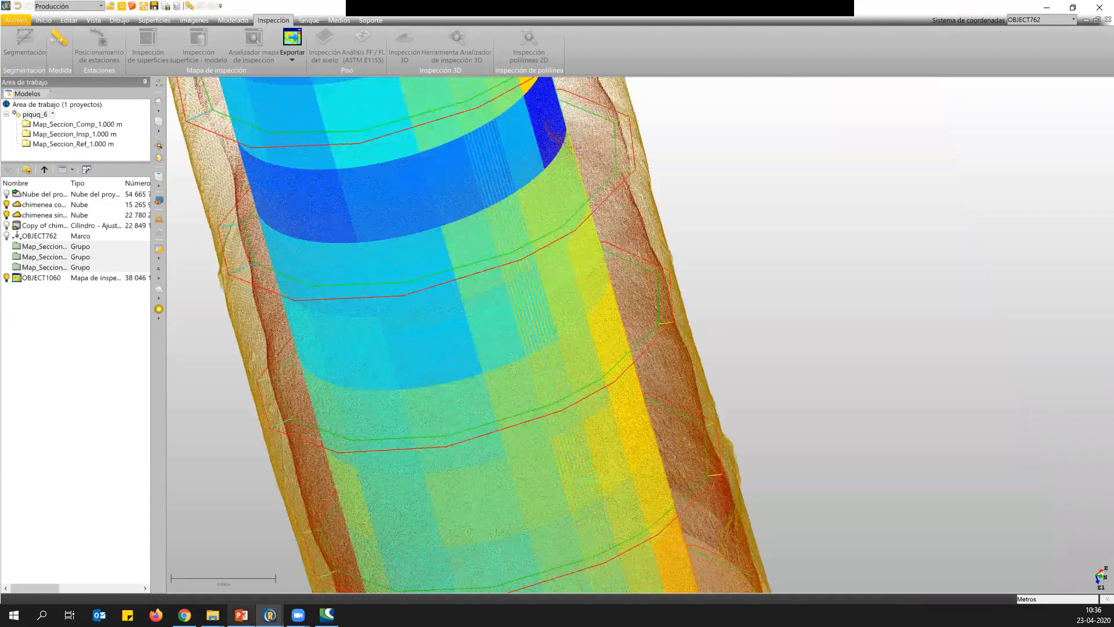
Switch to PowerPoint and start the slide show from the slide about shotcrete inspection.
left_click(241, 615)
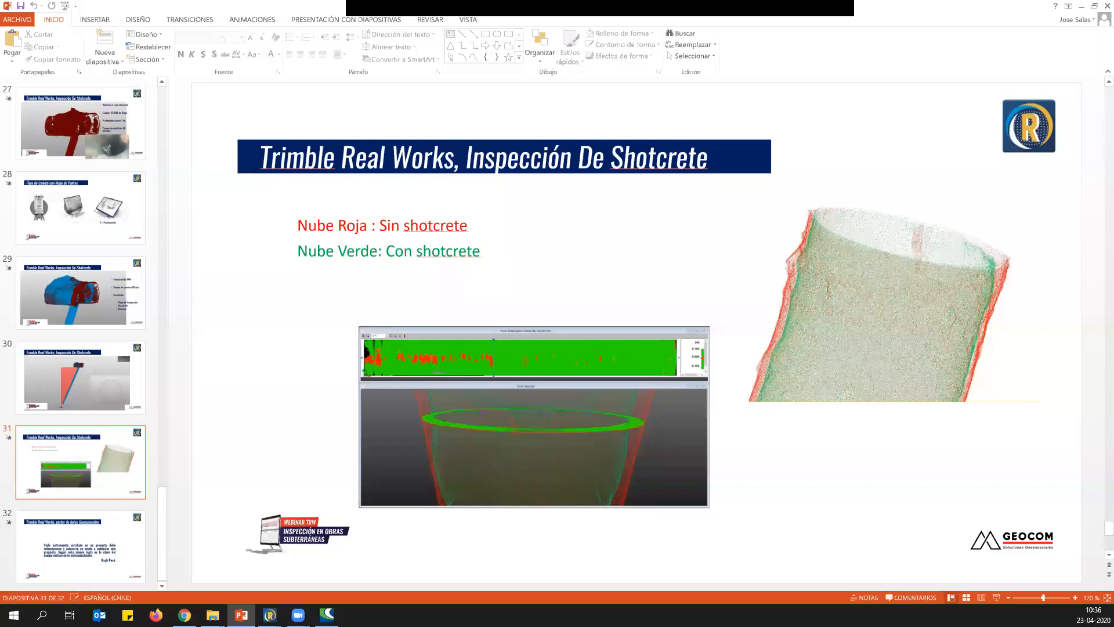
key("shift+F5")
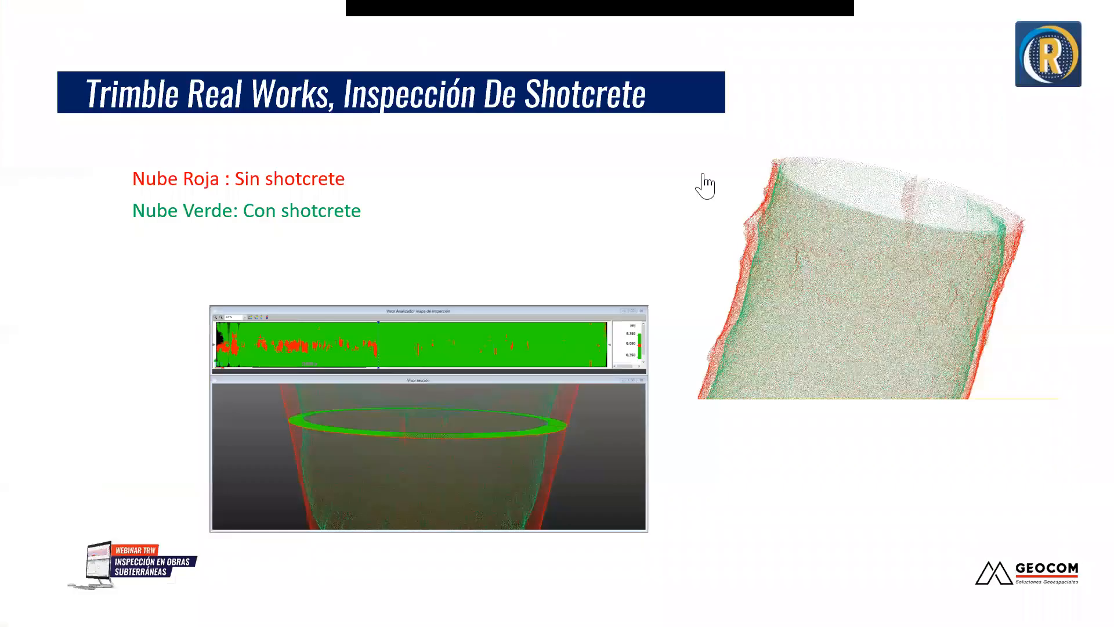
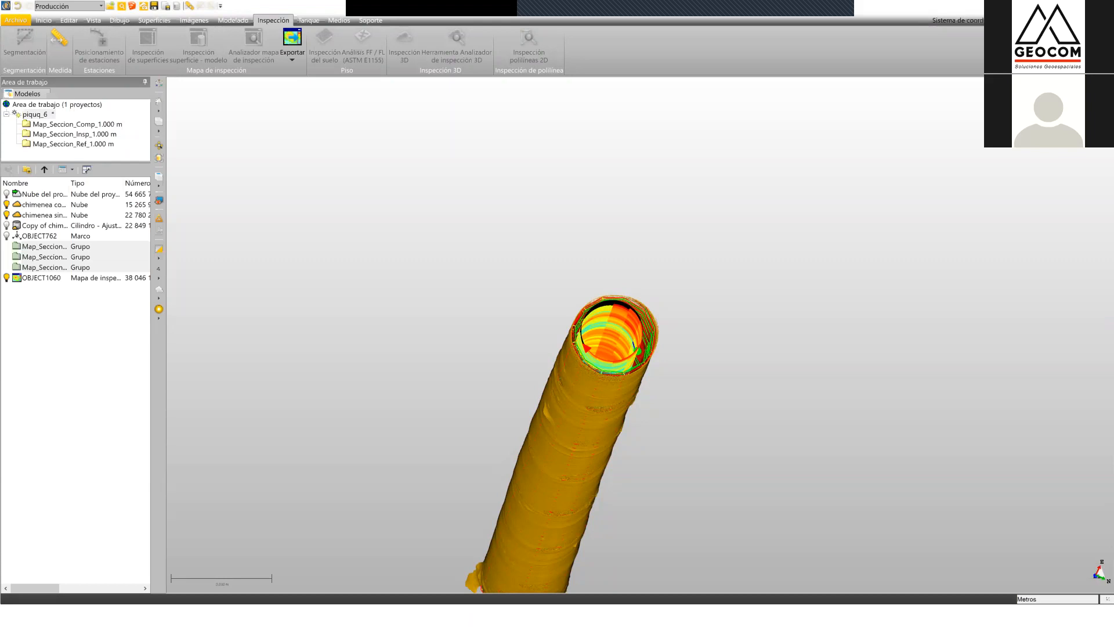
left_click_drag(620, 328, 623, 202)
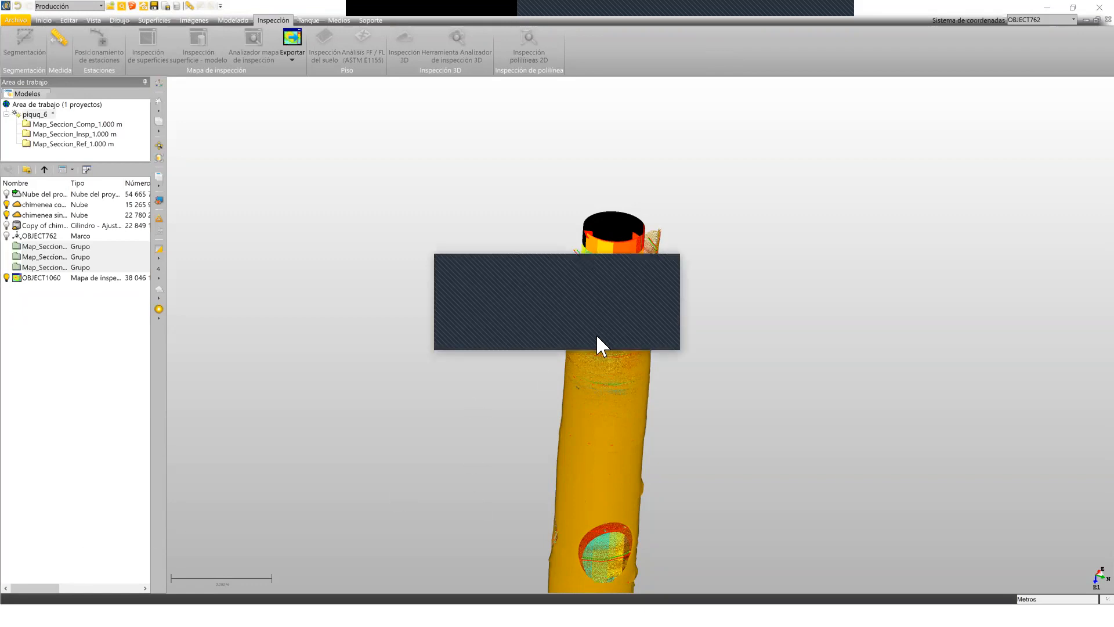
left_click(597, 337)
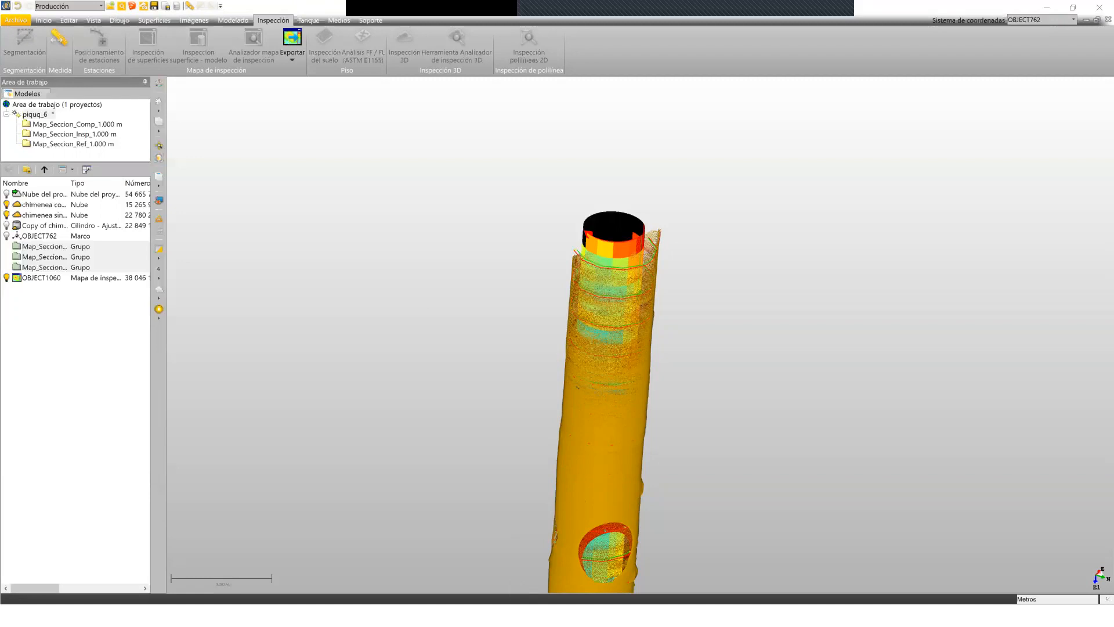
left_click(285, 522)
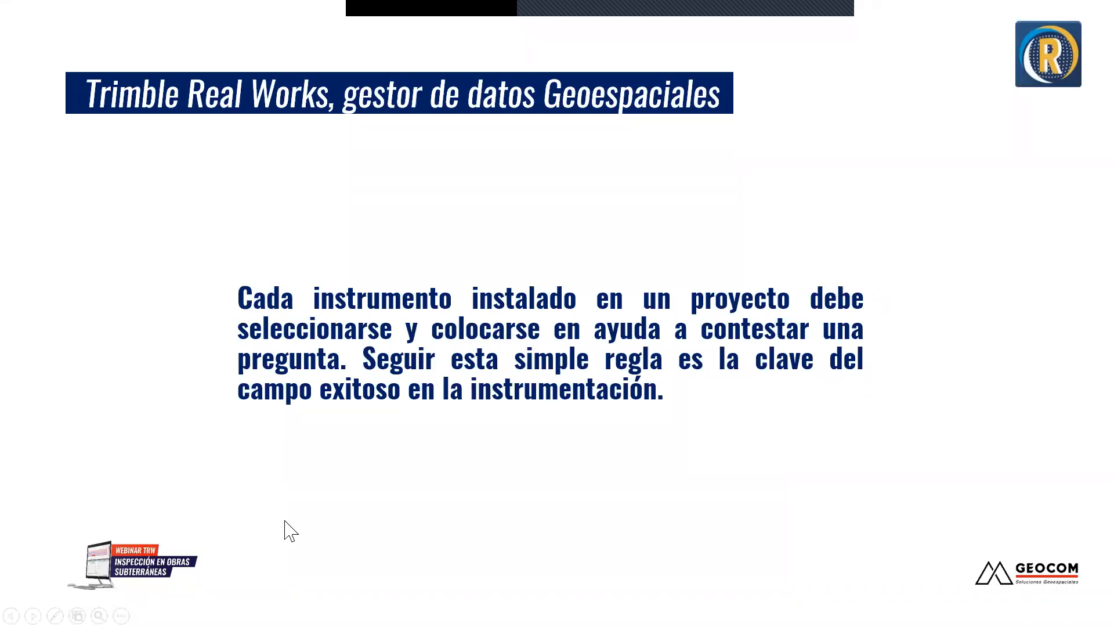